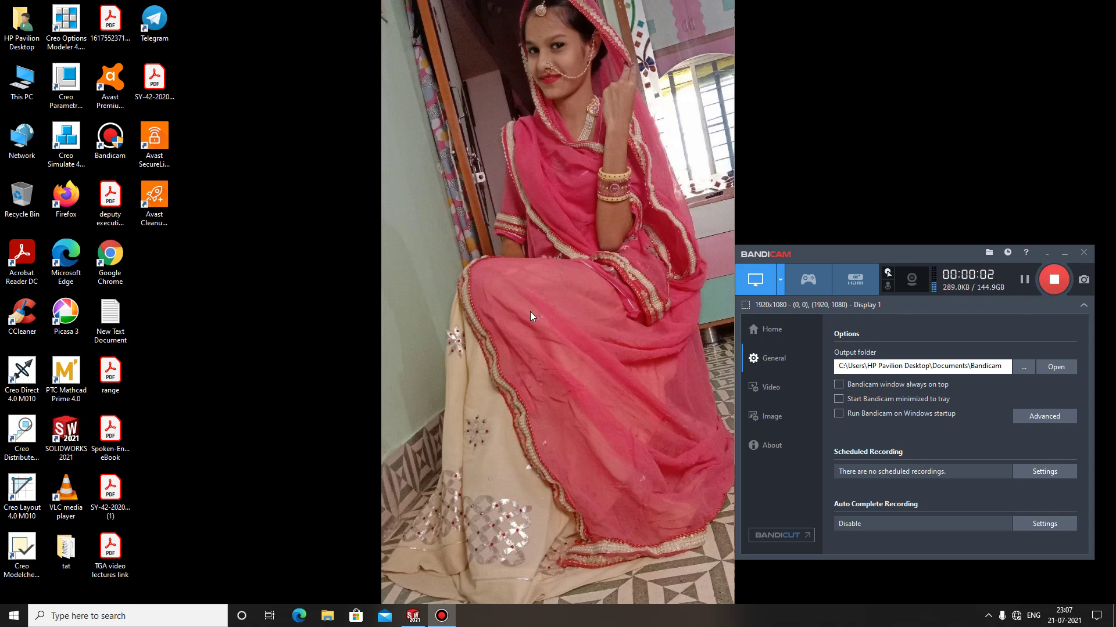
- Bring SOLIDWORKS to the front and dismiss its Welcome dialog
{"action": "left_click", "coordinate": [417, 618]}
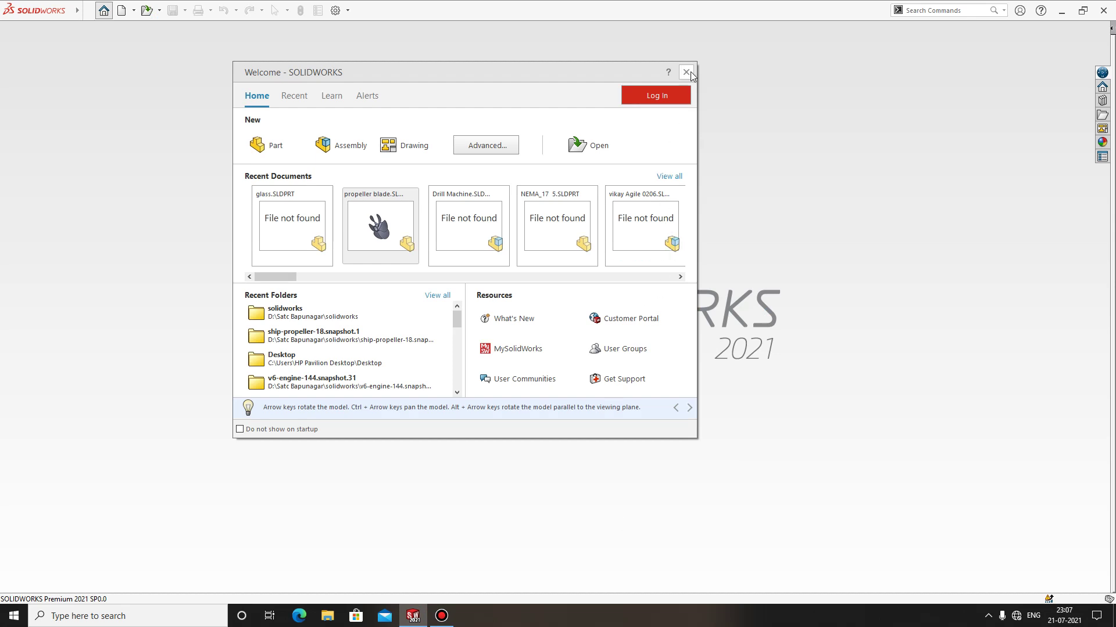
{"action": "left_click", "coordinate": [685, 72]}
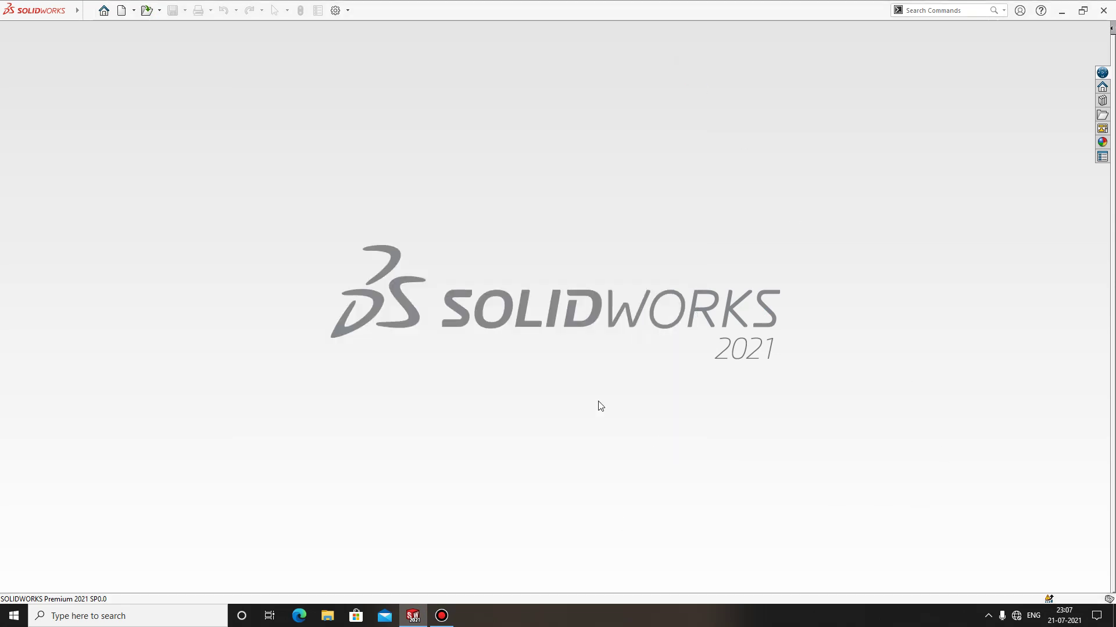
{"action": "left_click", "coordinate": [444, 617]}
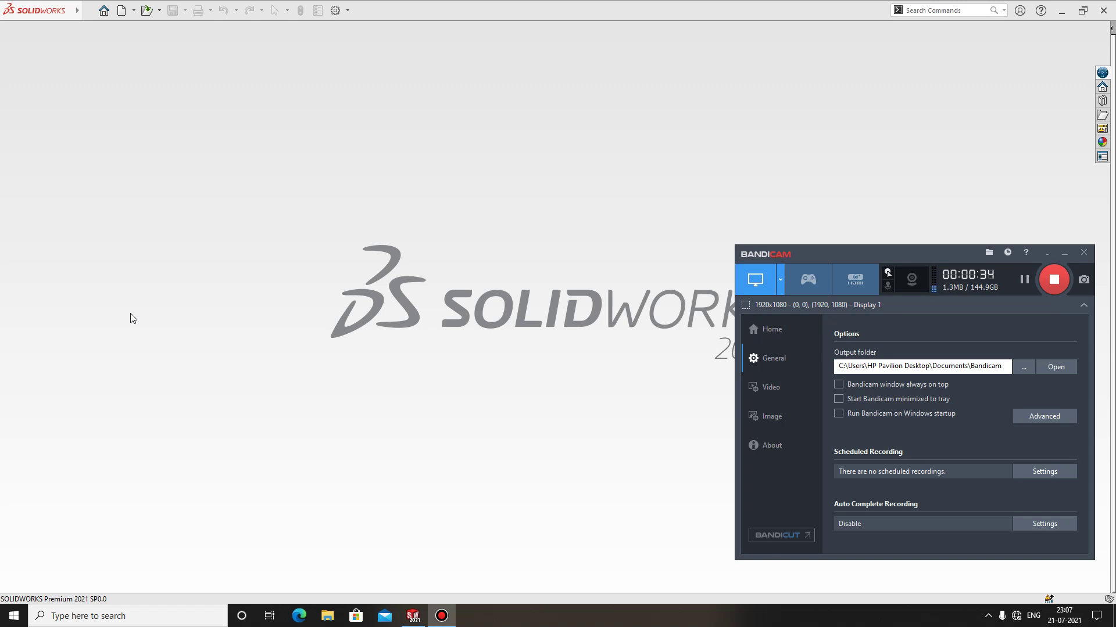
{"action": "left_click", "coordinate": [1045, 254]}
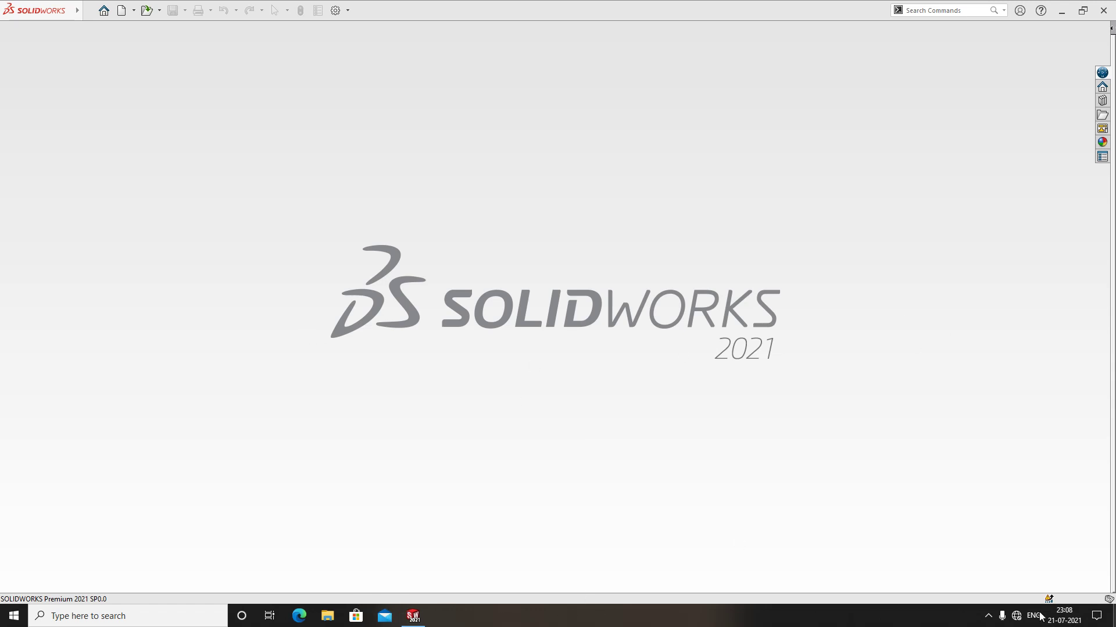
{"action": "left_click", "coordinate": [988, 616]}
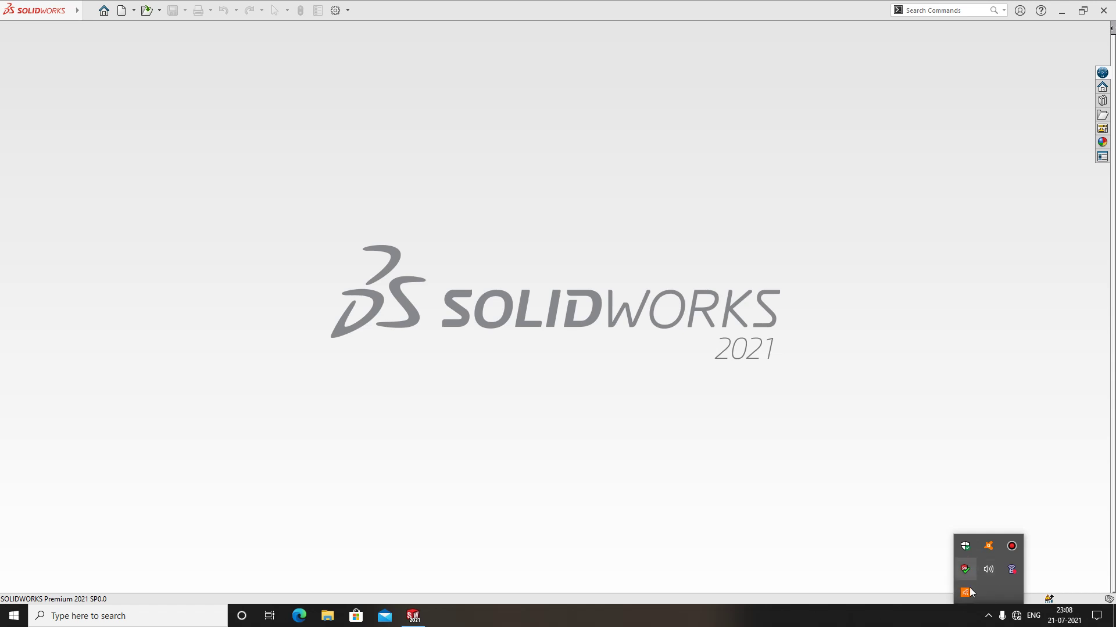
{"action": "left_click", "coordinate": [326, 250]}
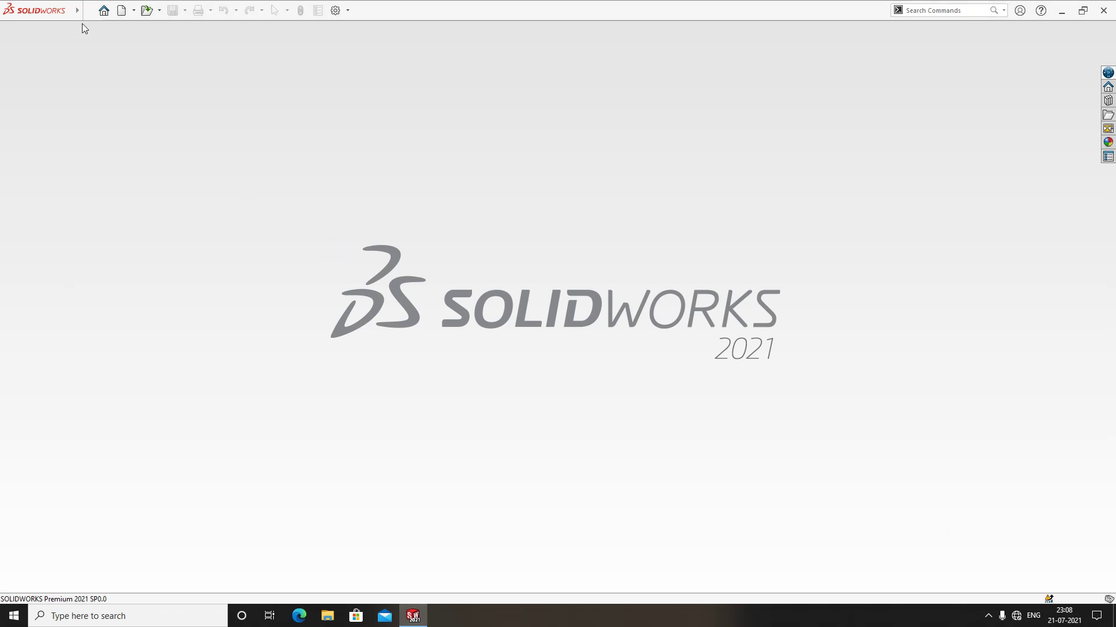
- Reopen the Welcome screen from Home and create a new Part document
{"action": "left_click", "coordinate": [103, 10]}
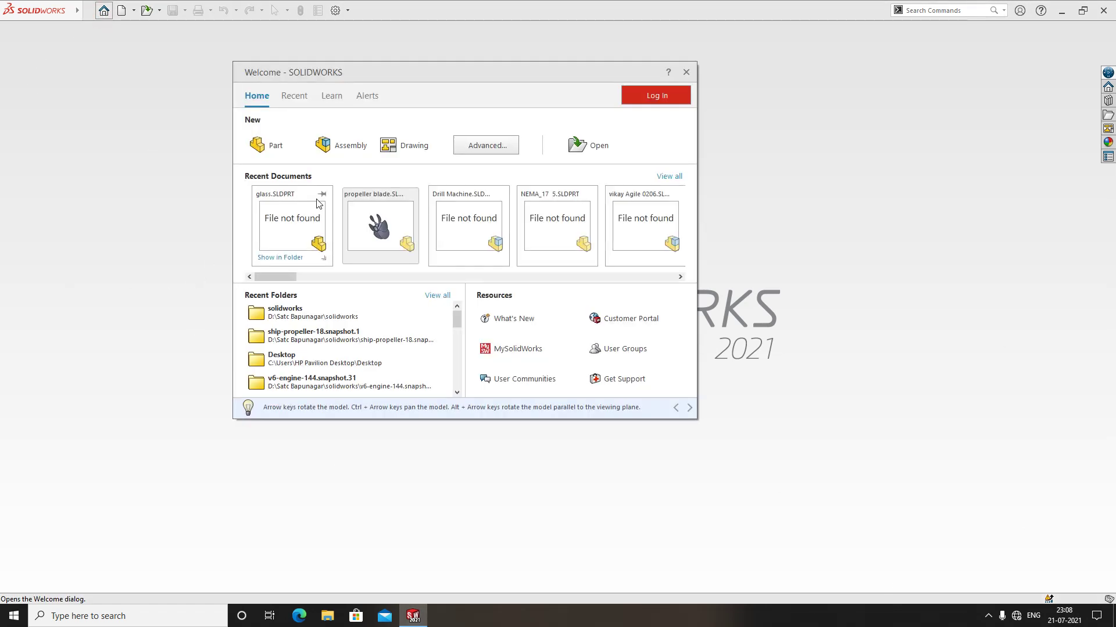
{"action": "left_click", "coordinate": [274, 145]}
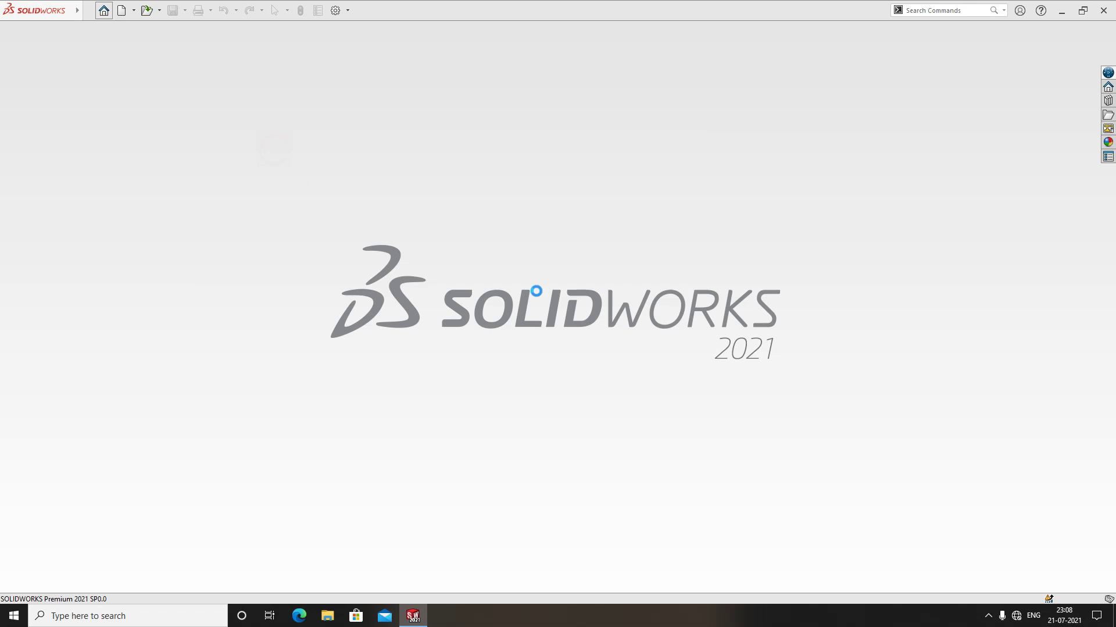
{"action": "left_click", "coordinate": [989, 615]}
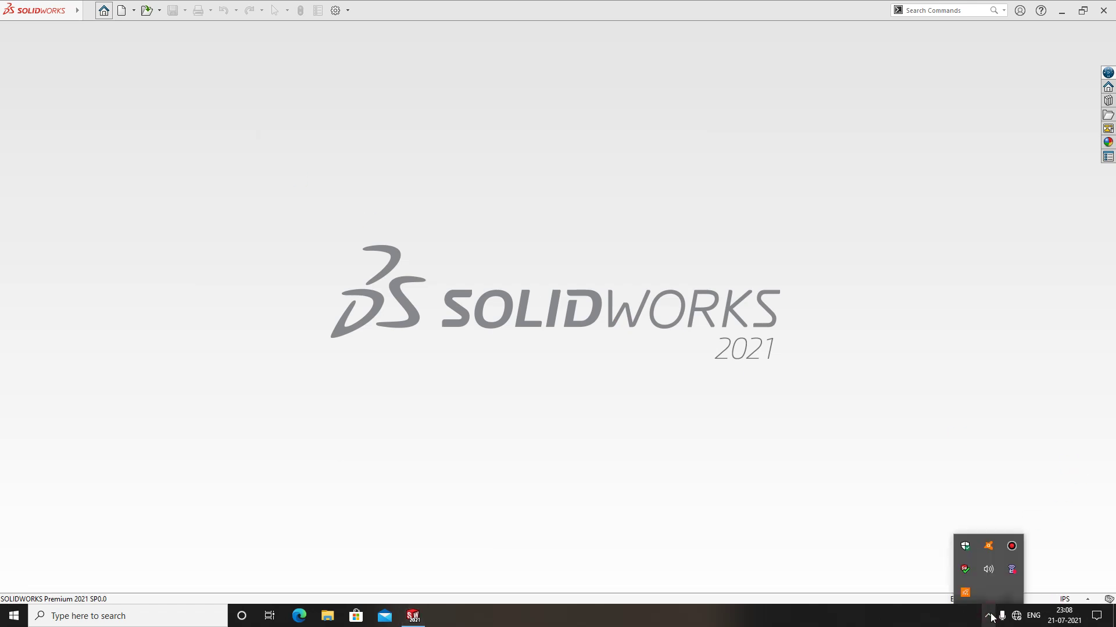
{"action": "left_click", "coordinate": [1008, 551]}
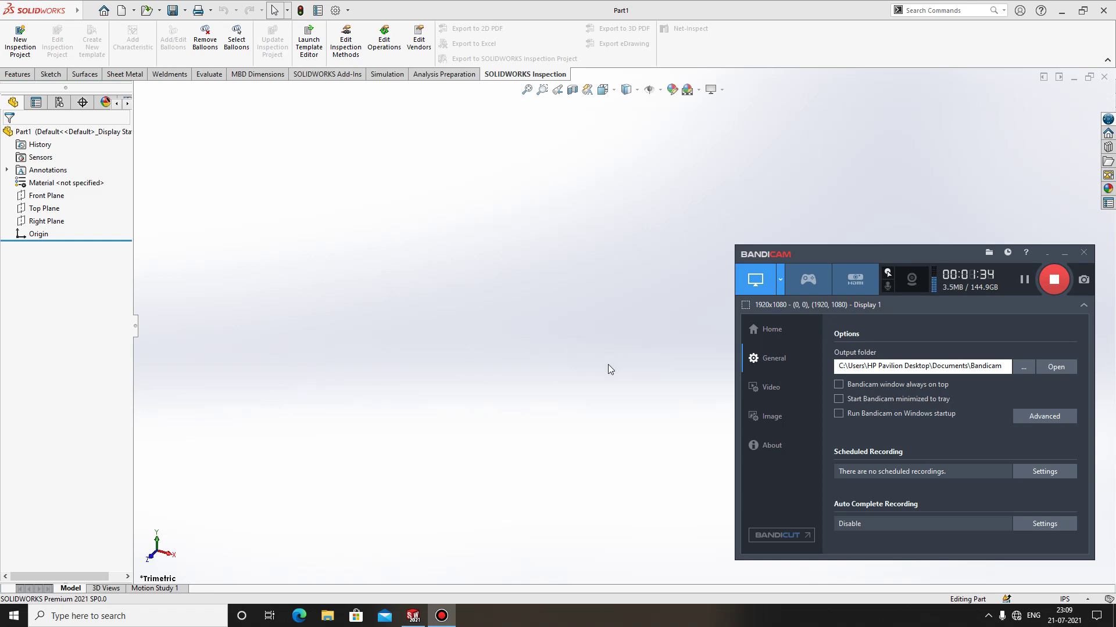
- Switch the CommandManager to the Sketch tools
{"action": "left_click", "coordinate": [50, 75]}
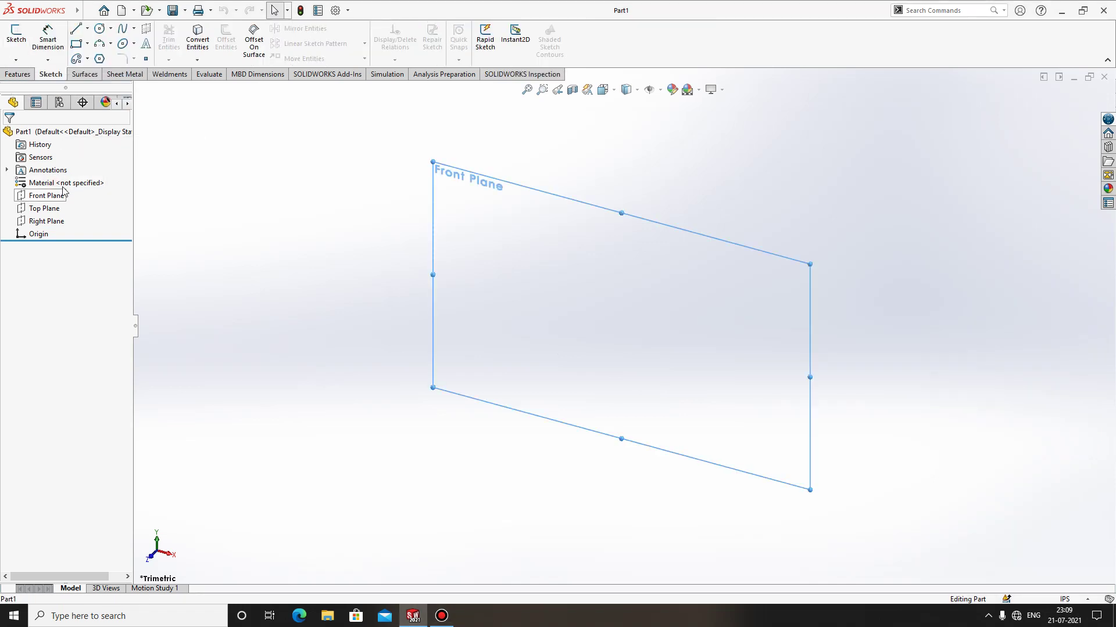
- Start Sketch1 on the Front Plane from its context toolbar
{"action": "left_click", "coordinate": [47, 196]}
{"action": "right_click", "coordinate": [184, 269]}
{"action": "left_click", "coordinate": [27, 198]}
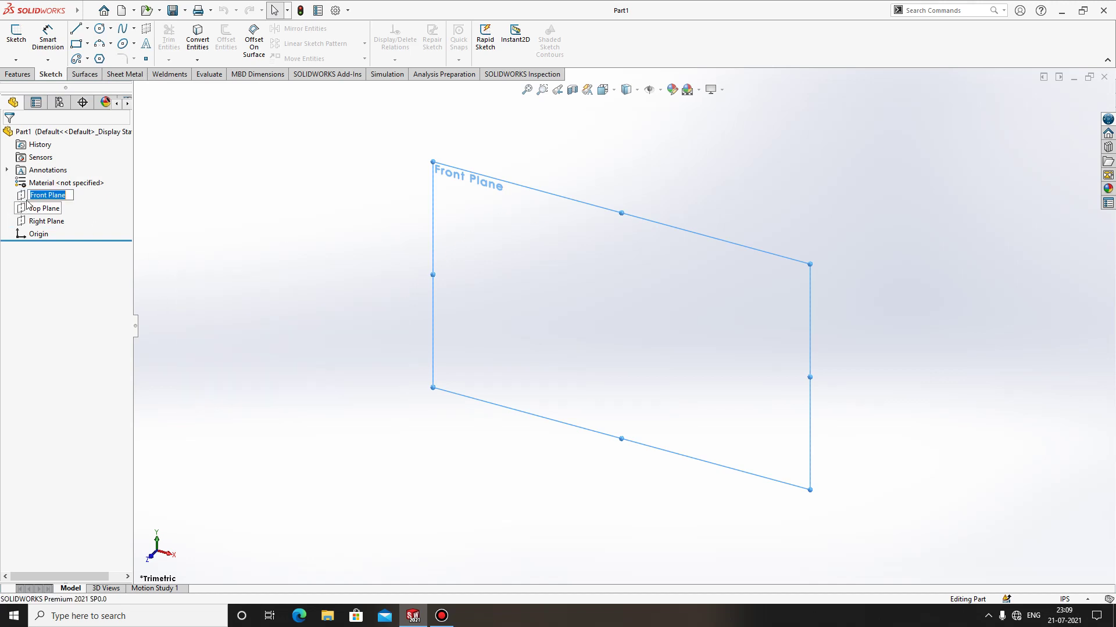
{"action": "left_click", "coordinate": [273, 254]}
{"action": "left_click", "coordinate": [46, 196]}
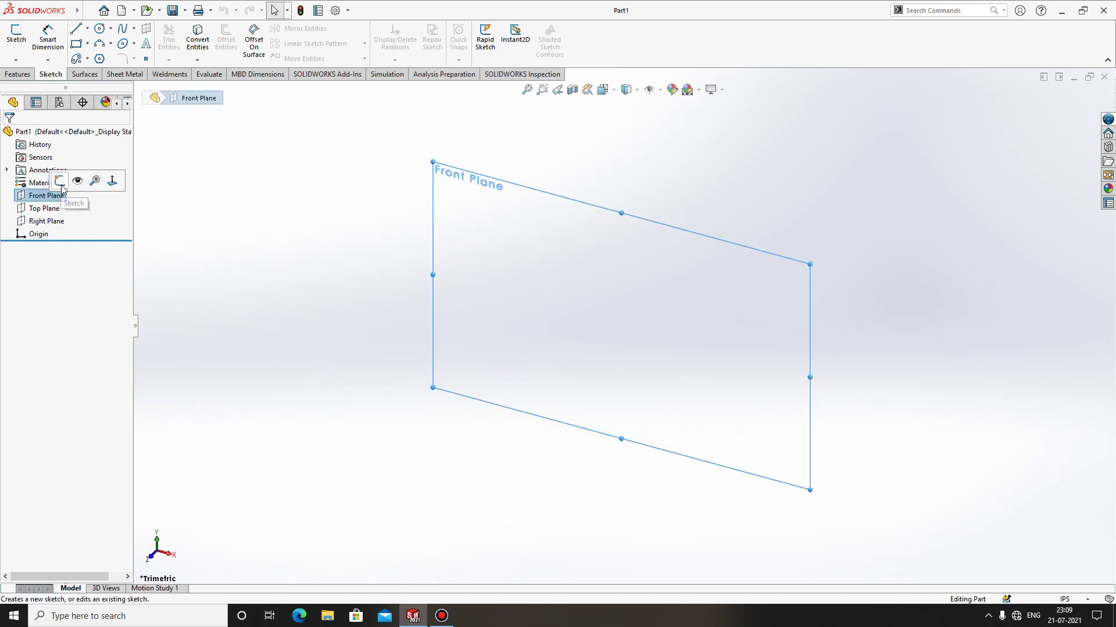
{"action": "left_click", "coordinate": [60, 182]}
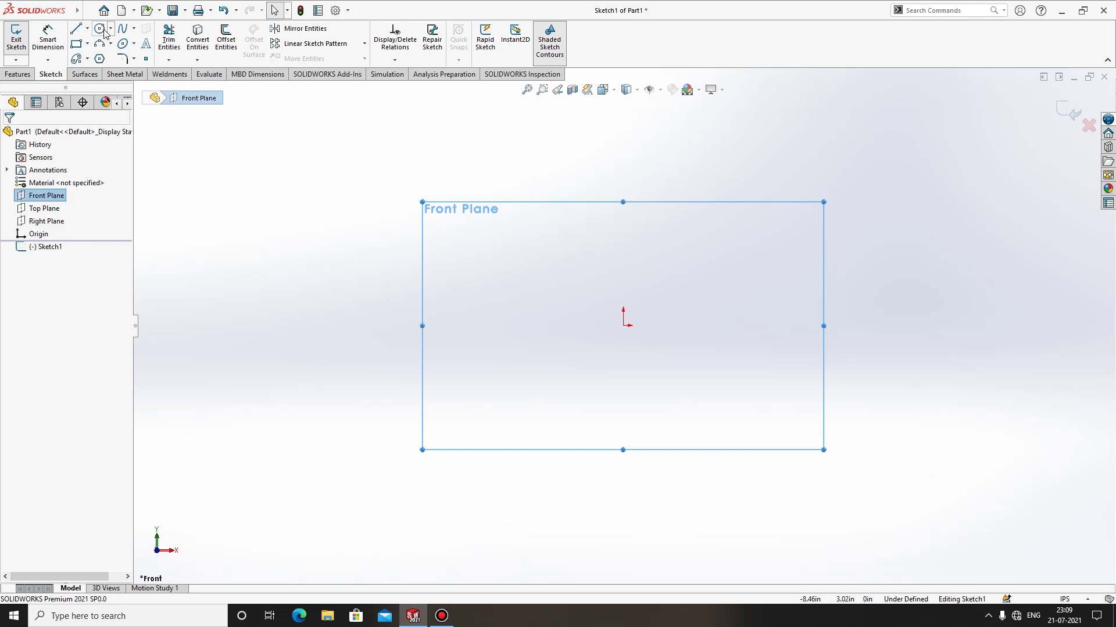
- Draw an origin-centred ellipse, about 5.04 major by 2.44 minor radius
{"action": "left_click", "coordinate": [133, 44]}
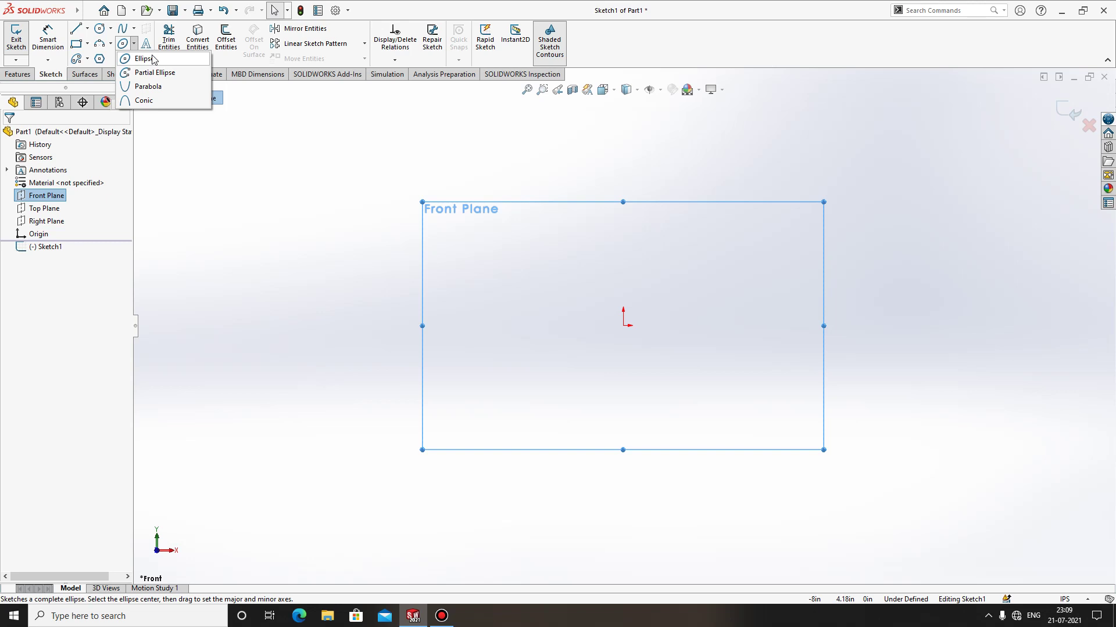
{"action": "left_click", "coordinate": [153, 59]}
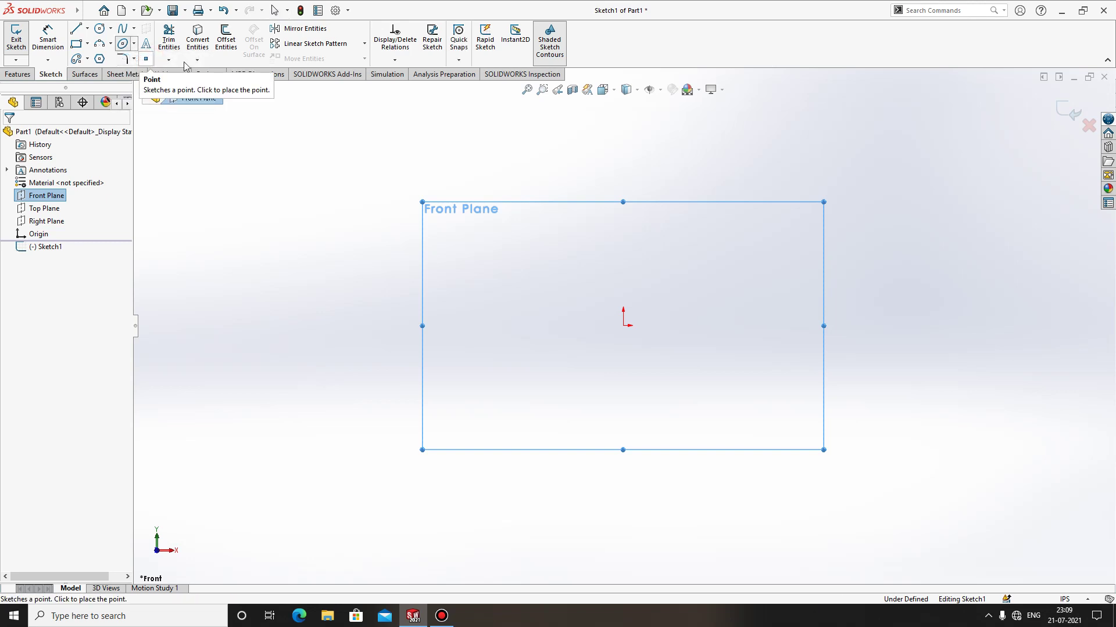
{"action": "left_click", "coordinate": [624, 325]}
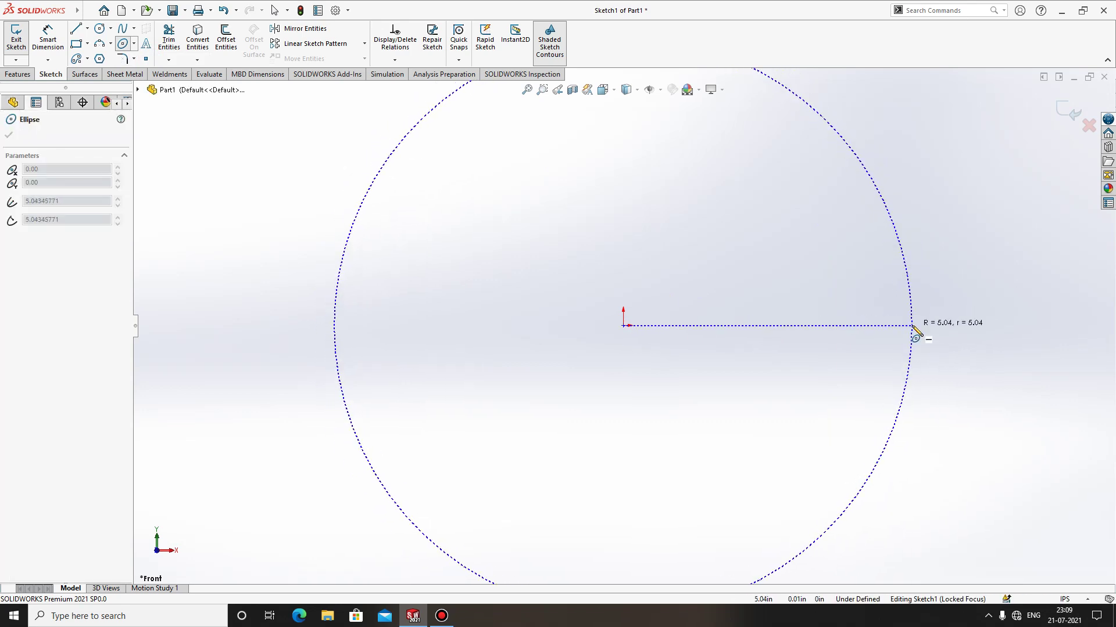
{"action": "left_click", "coordinate": [912, 326]}
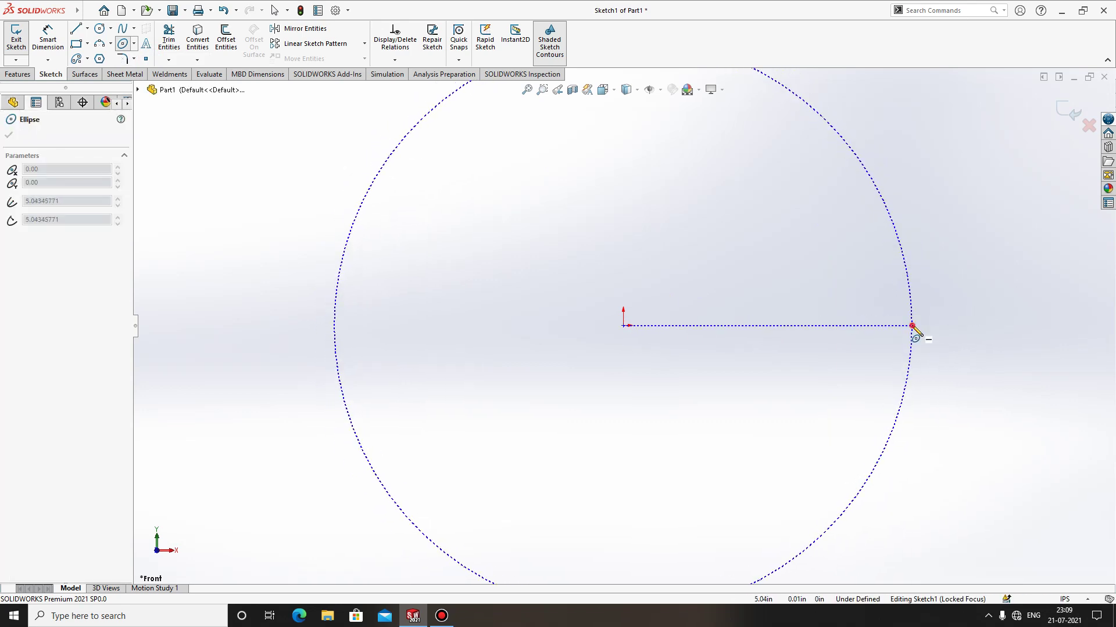
{"action": "left_click", "coordinate": [874, 466]}
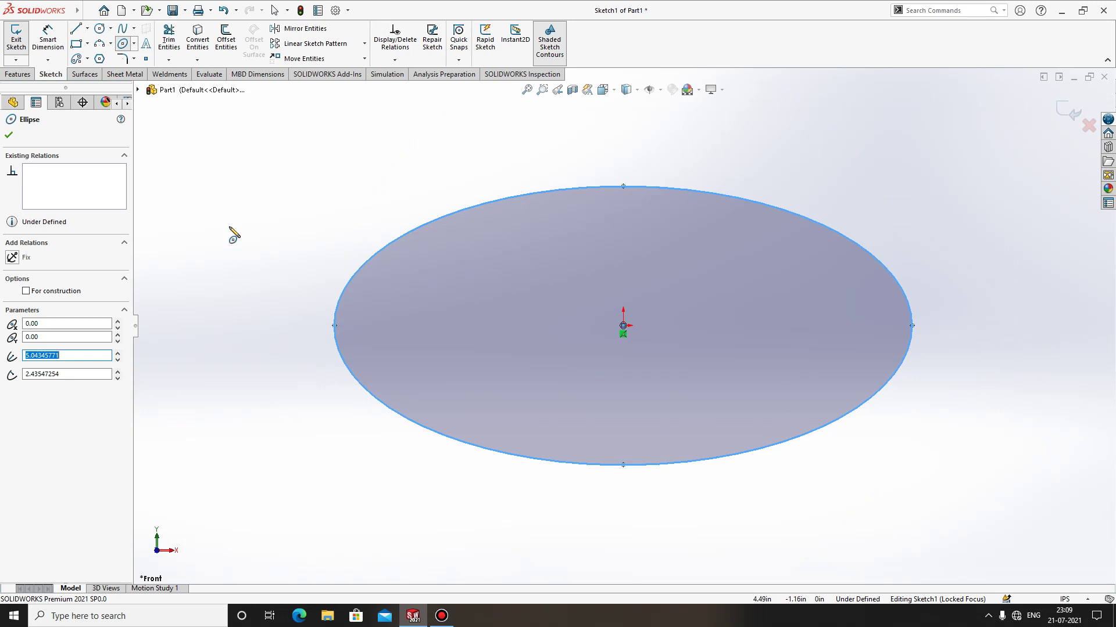
{"action": "left_click", "coordinate": [56, 47]}
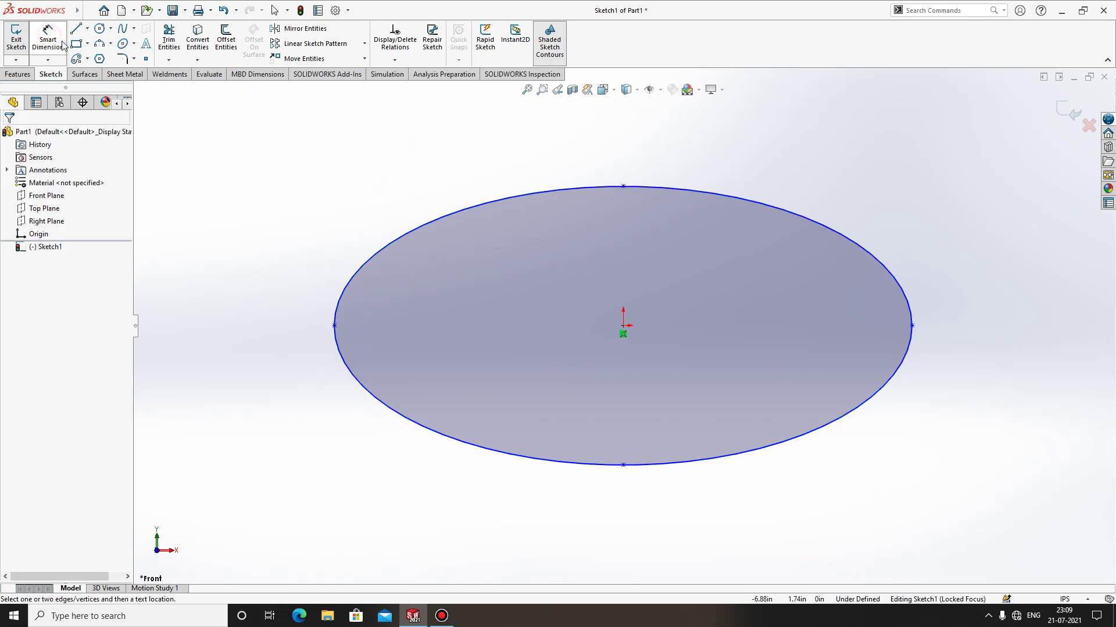
- Dimension the ellipse's horizontal semi-axis to 5 and vertical semi-axis to 2
{"action": "left_click", "coordinate": [623, 325]}
{"action": "left_click", "coordinate": [912, 325]}
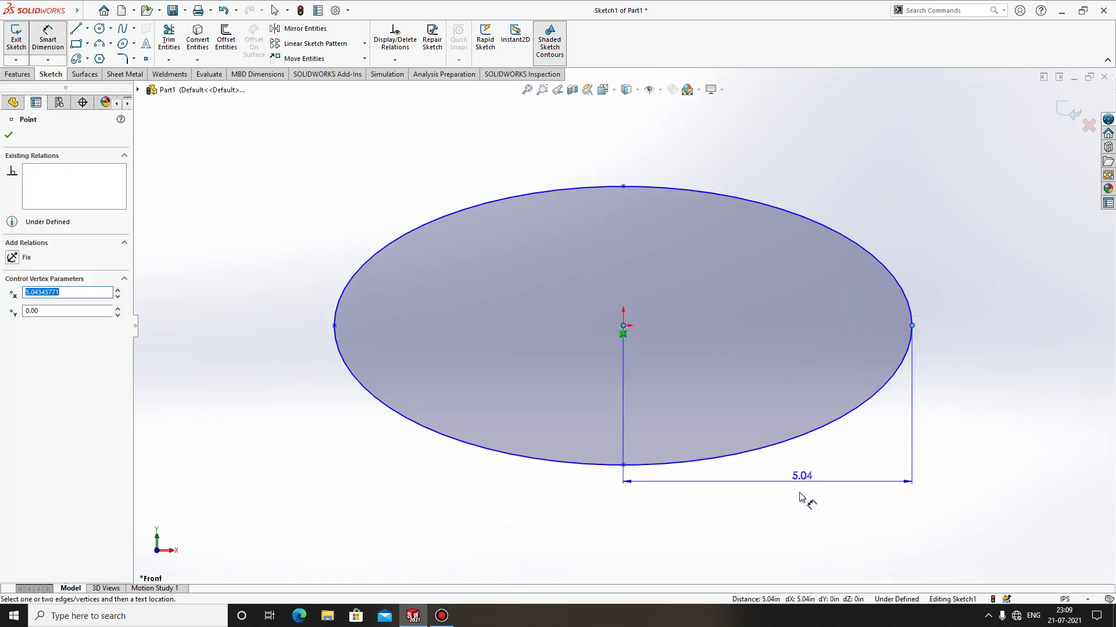
{"action": "left_click", "coordinate": [749, 515]}
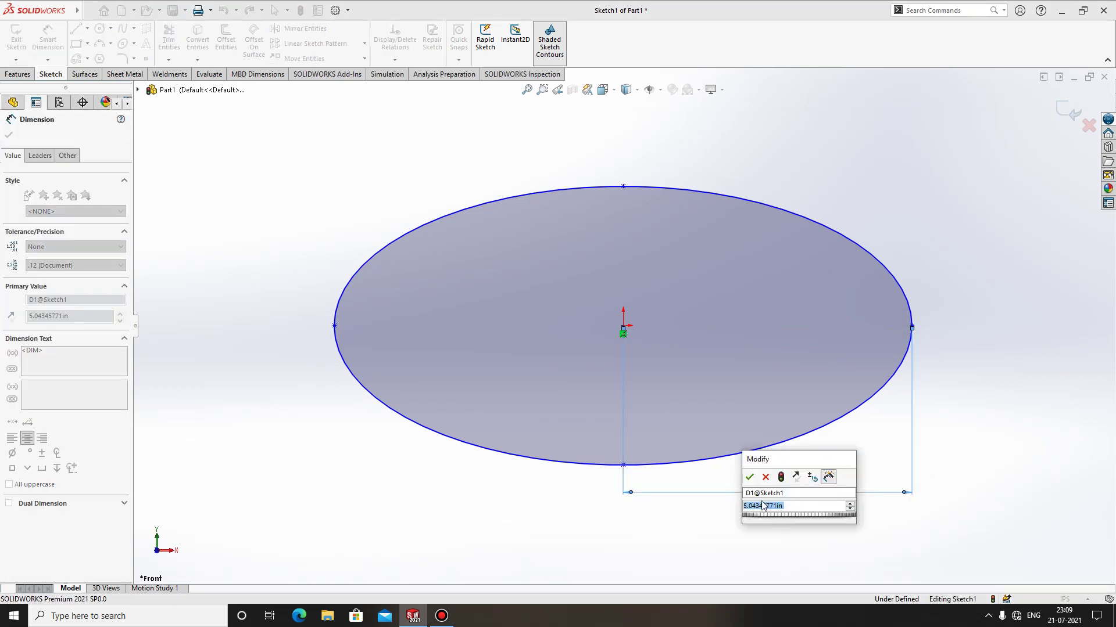
{"action": "type", "text": "5"}
{"action": "key", "text": "Return"}
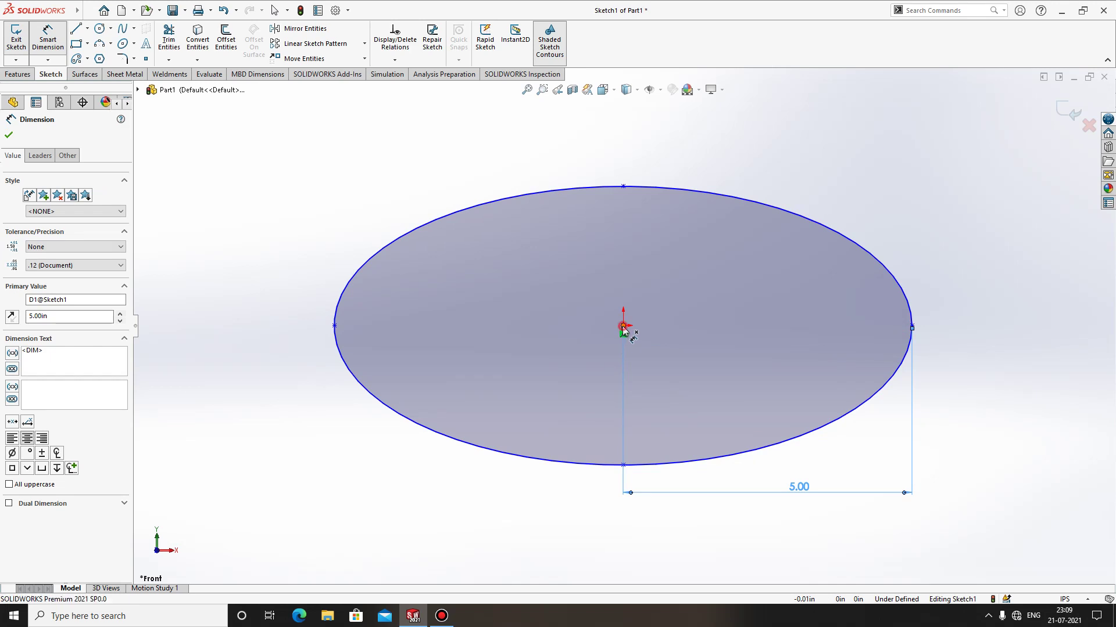
{"action": "left_click", "coordinate": [623, 327]}
{"action": "left_click", "coordinate": [623, 187]}
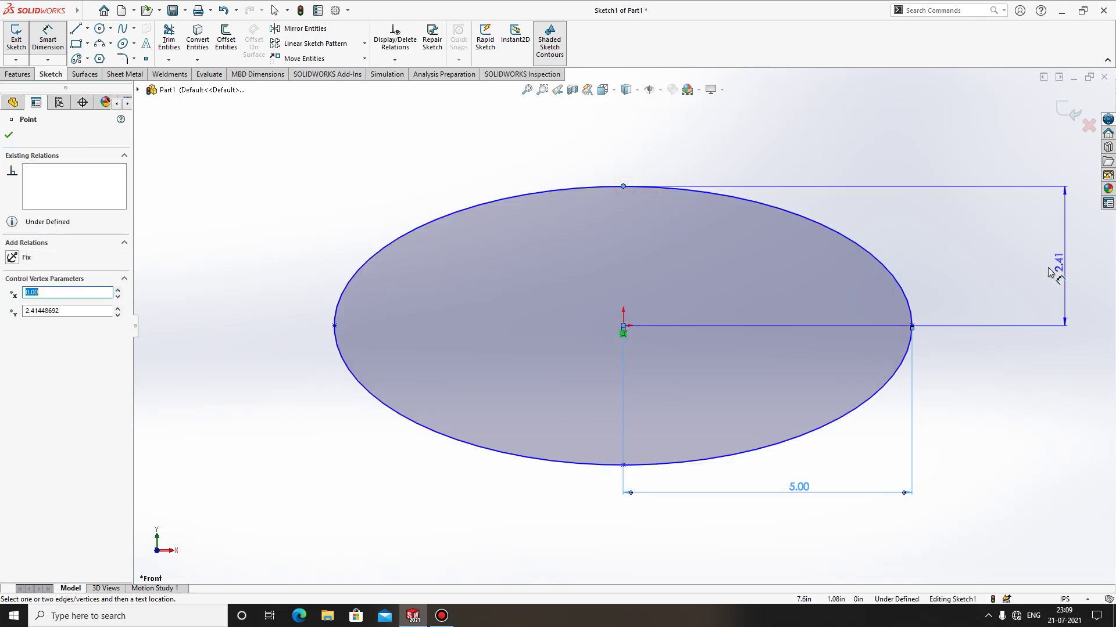
{"action": "left_click", "coordinate": [1028, 275]}
{"action": "type", "text": "2"}
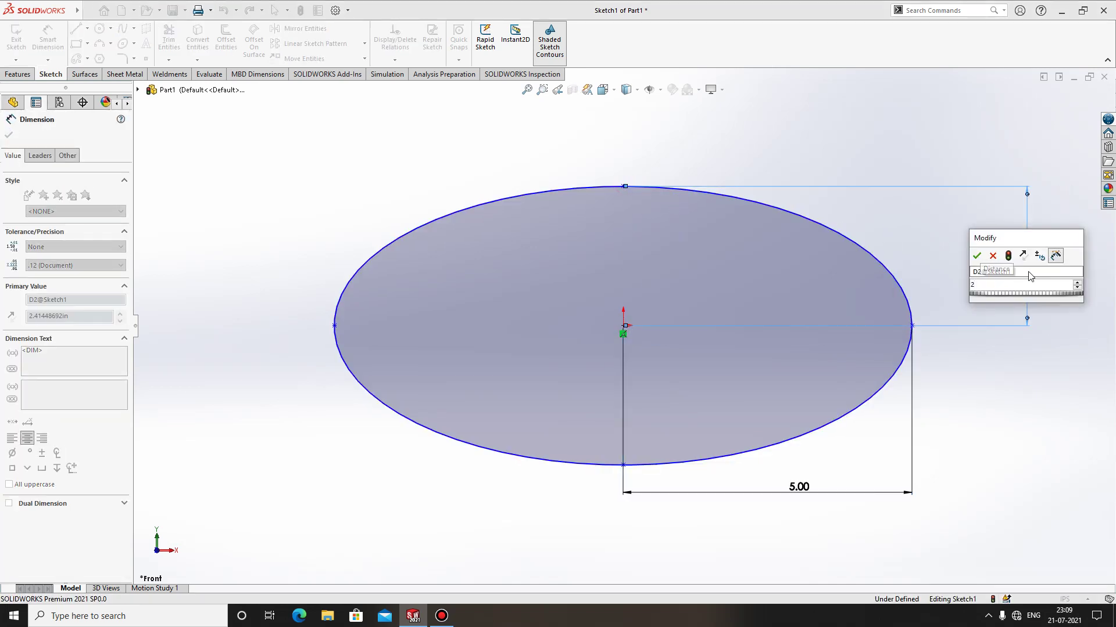
{"action": "key", "text": "Return"}
{"action": "left_click", "coordinate": [1005, 461]}
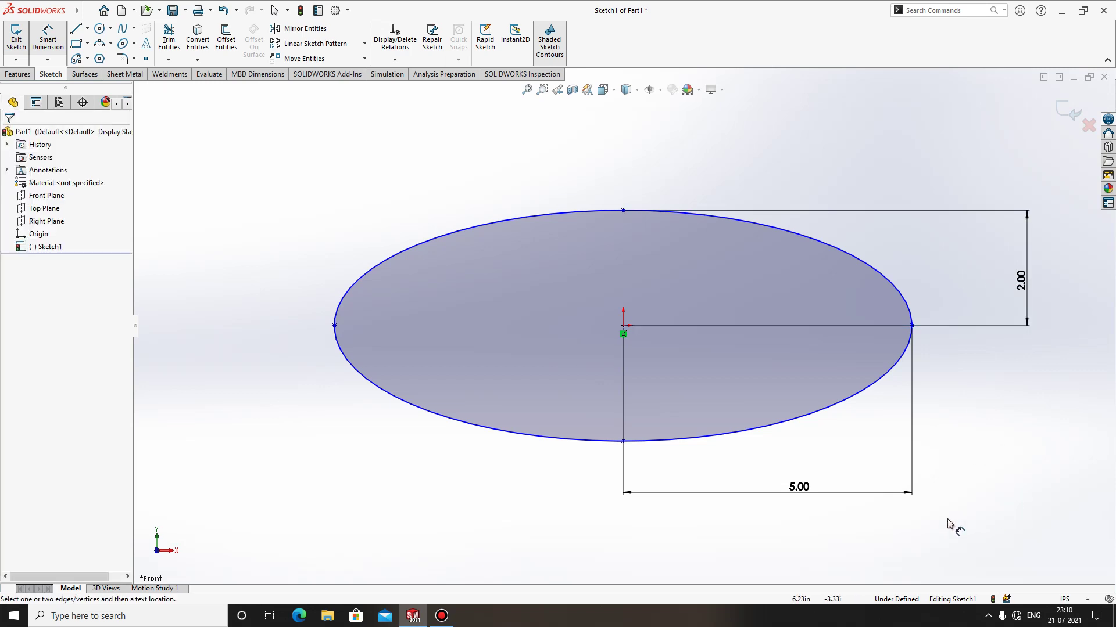
{"action": "key", "text": "Escape"}
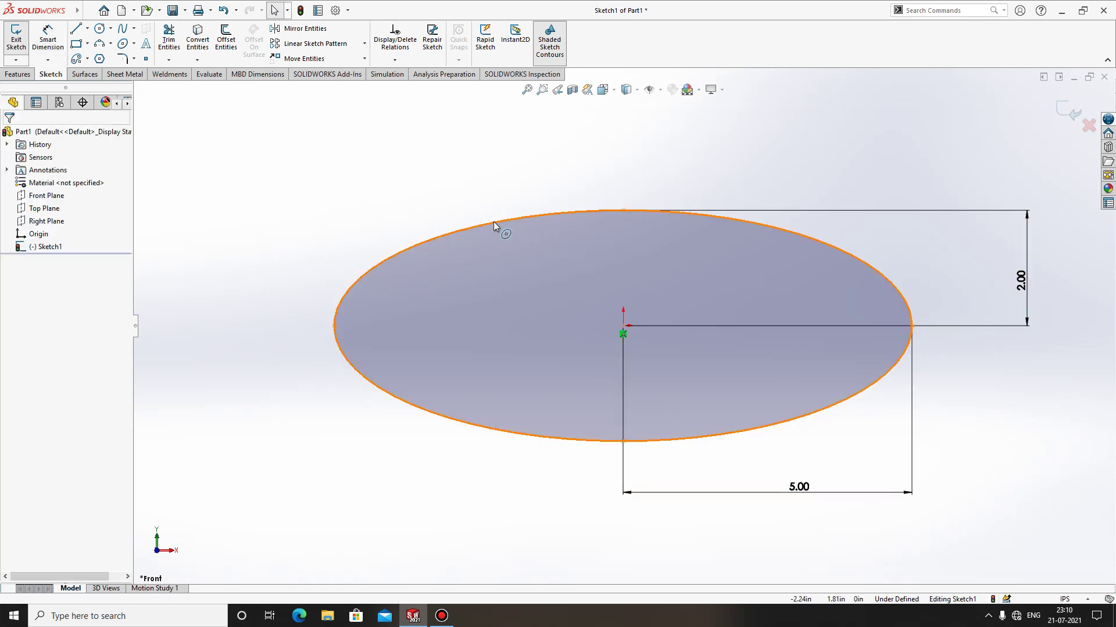
- Drag the ellipse's top point to show the ellipse can still tilt
{"action": "left_click", "coordinate": [493, 218]}
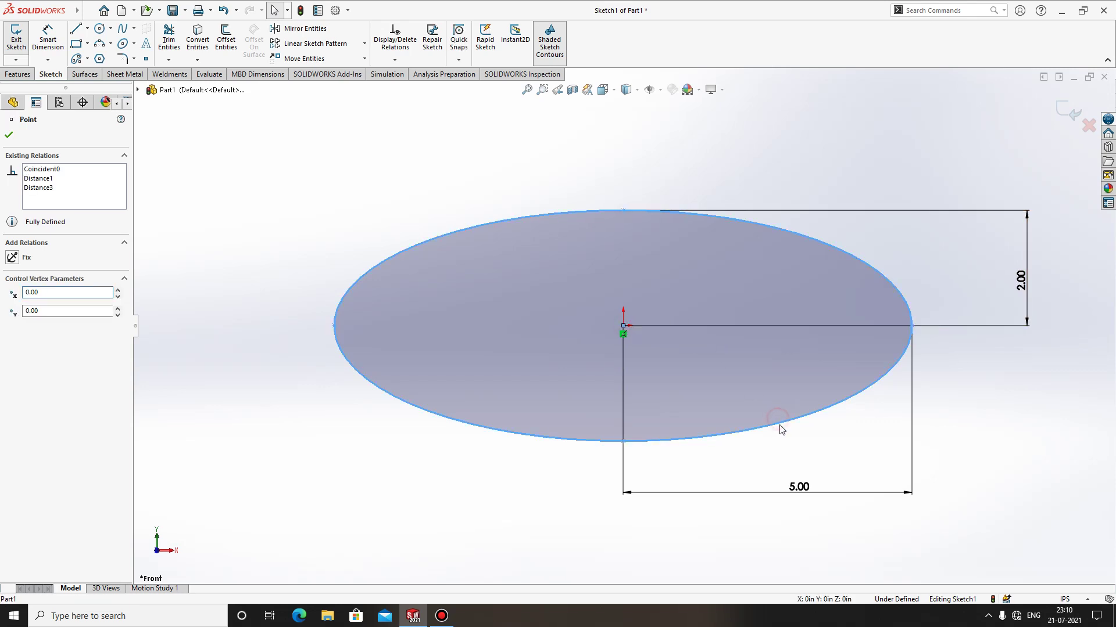
{"action": "left_click", "coordinate": [442, 205]}
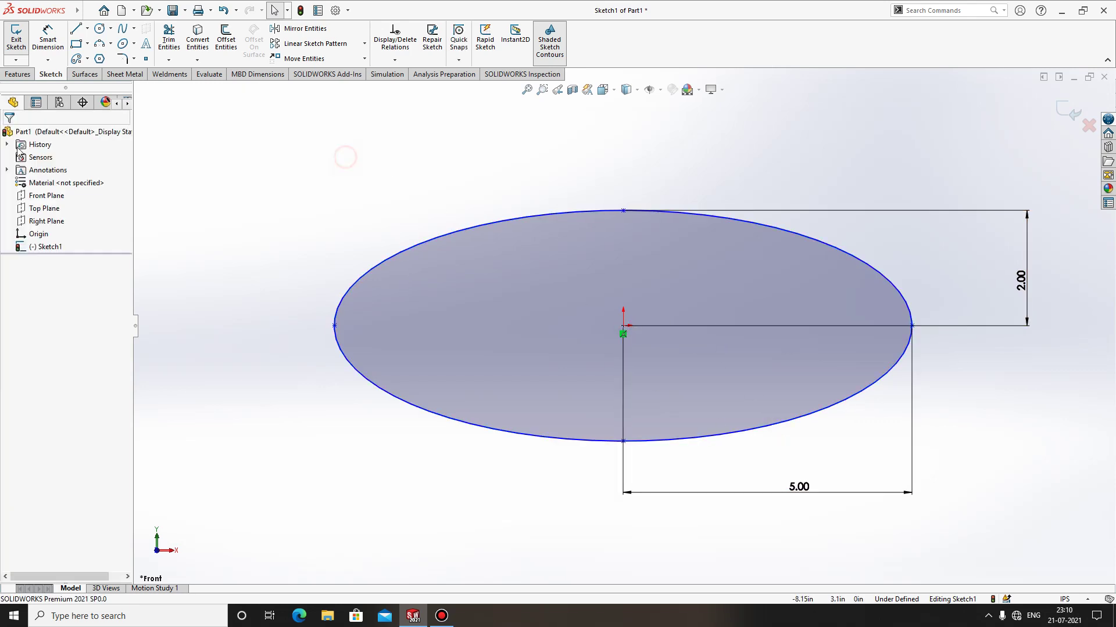
{"action": "left_click", "coordinate": [486, 229]}
{"action": "mouse_move", "coordinate": [623, 210]}
{"action": "left_mouse_down"}
{"action": "mouse_move", "coordinate": [850, 260]}
{"action": "mouse_move", "coordinate": [647, 171]}
{"action": "left_mouse_up"}
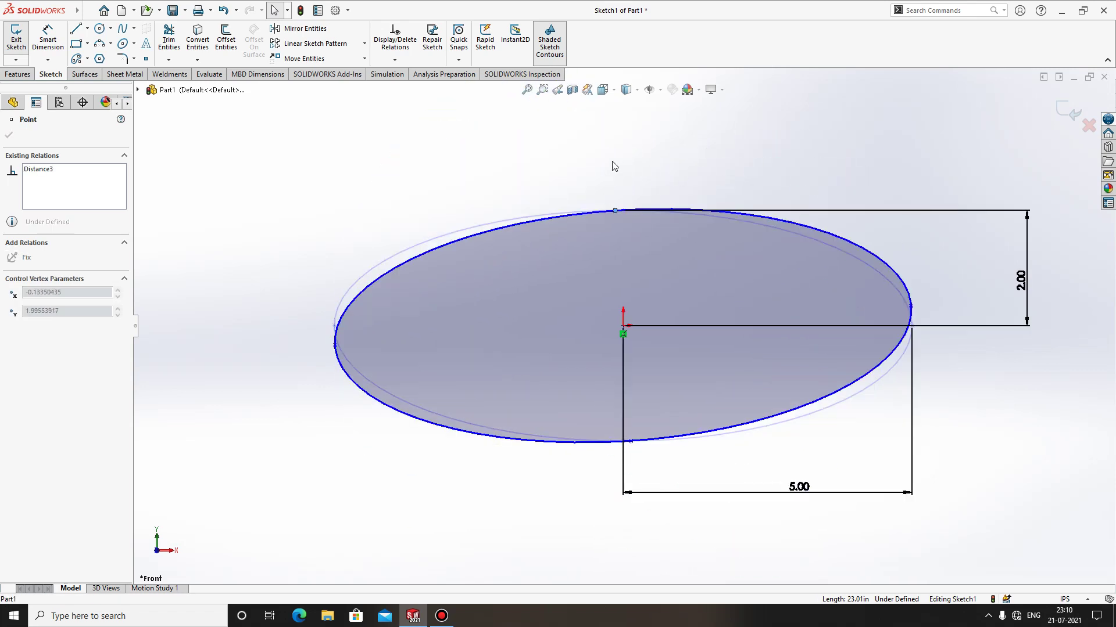
{"action": "left_click_drag", "start_coordinate": [590, 215], "coordinate": [590, 215]}
{"action": "left_click", "coordinate": [560, 179]}
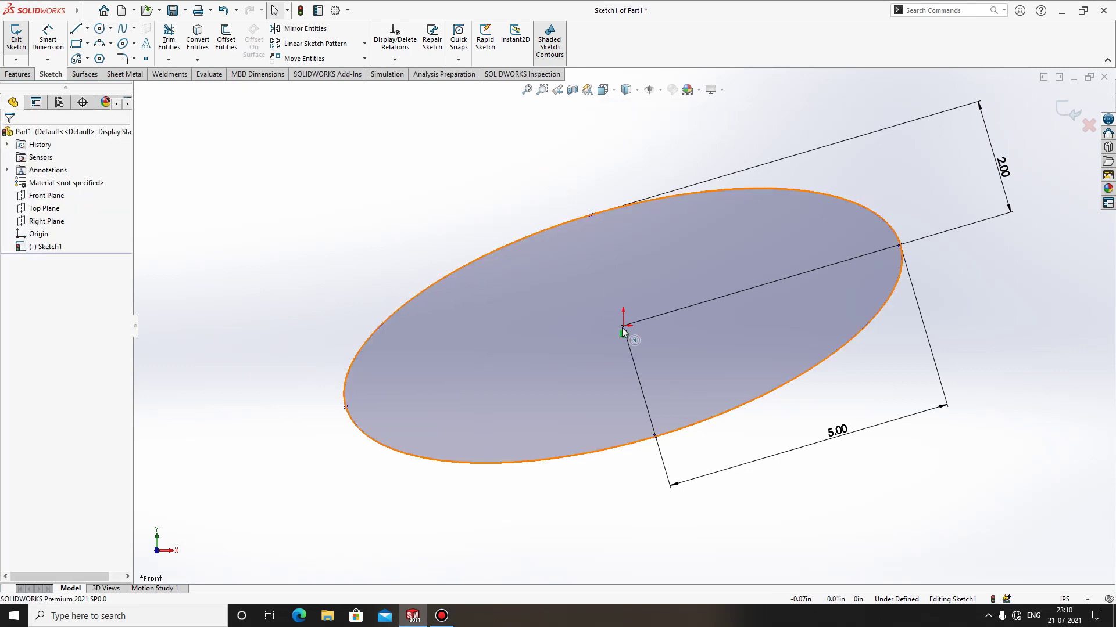
- Add a Vertical relation between the ellipse centre and its top point
{"action": "left_click", "coordinate": [623, 326]}
{"action": "left_click", "coordinate": [590, 215], "text": "ctrl"}
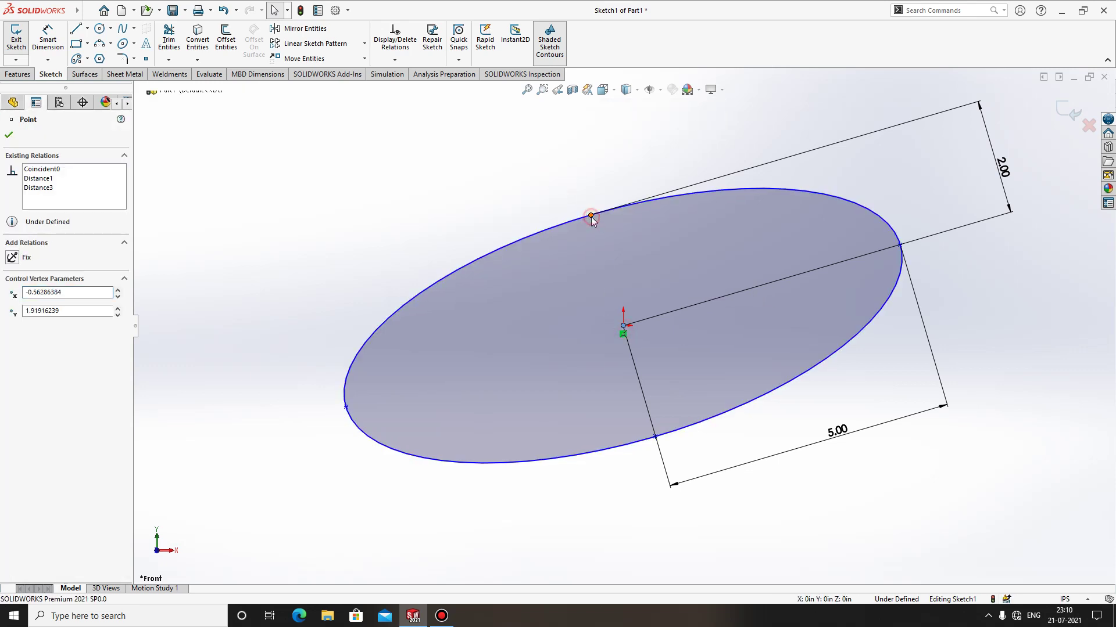
{"action": "left_click", "coordinate": [13, 337]}
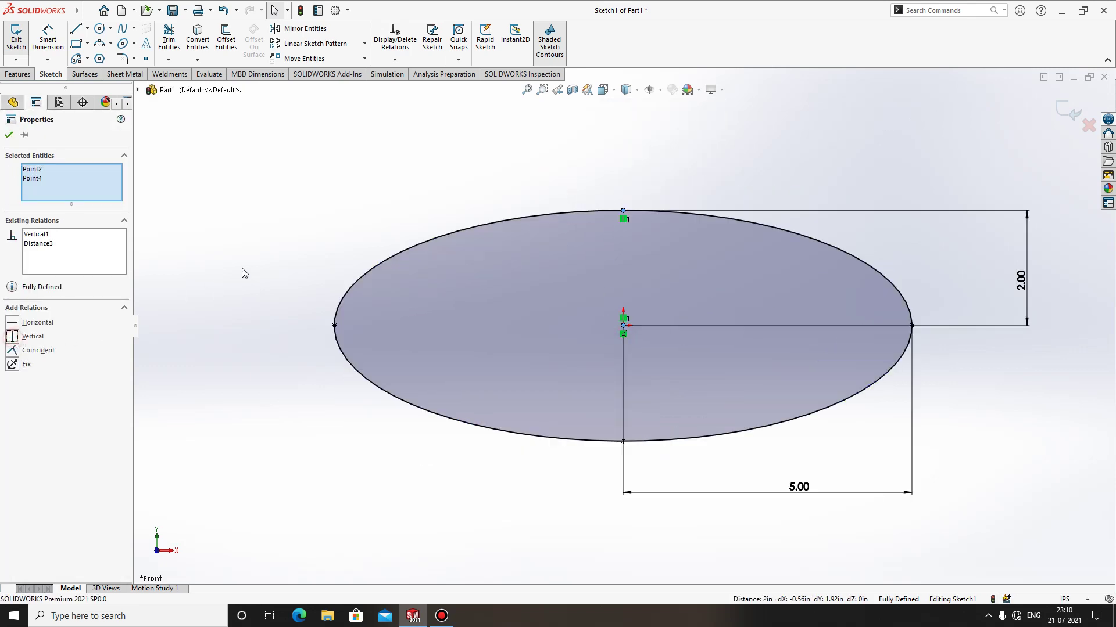
{"action": "left_click", "coordinate": [353, 212]}
{"action": "scroll", "coordinate": [614, 329], "scroll_direction": "up", "scroll_amount": 5}
{"action": "scroll", "coordinate": [884, 537], "scroll_direction": "down", "scroll_amount": 3}
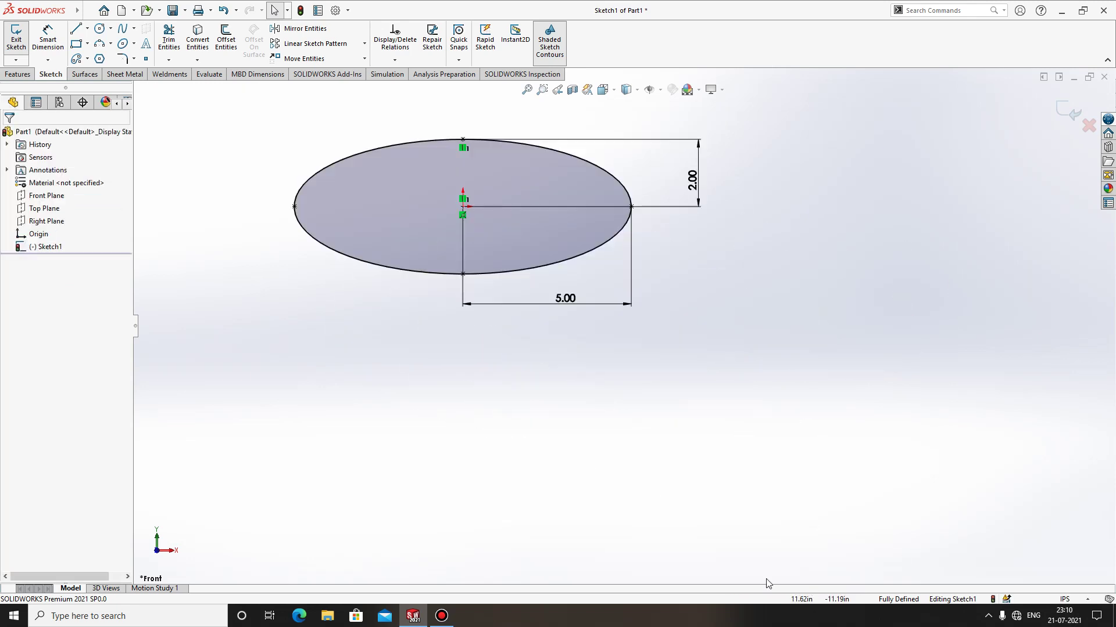
{"action": "middle_click_drag", "start_coordinate": [360, 164], "coordinate": [513, 259], "text": "ctrl"}
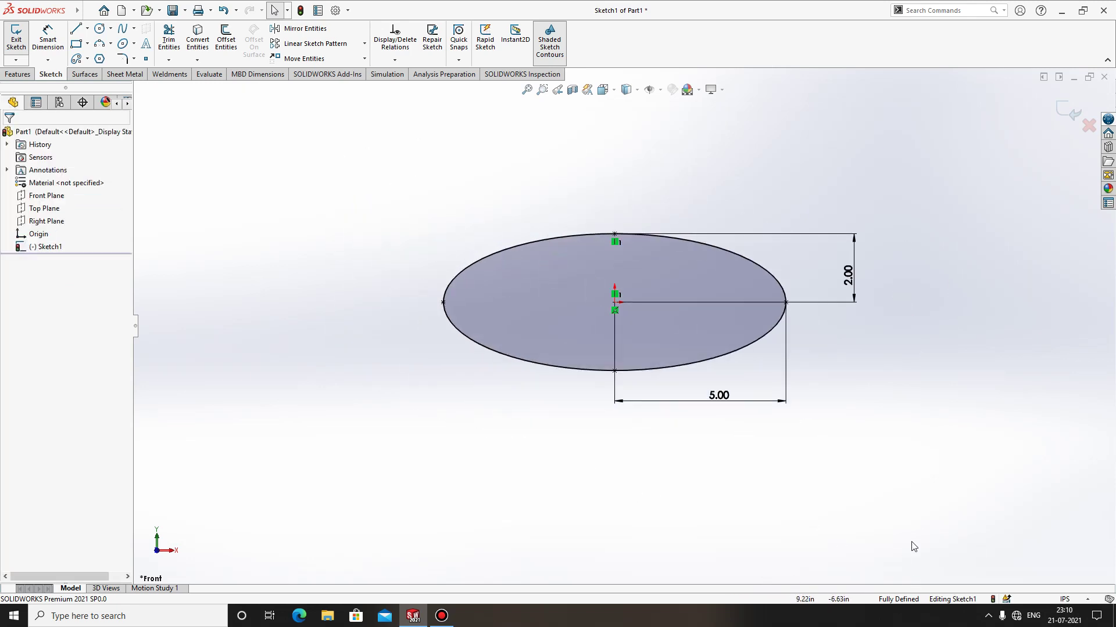
{"action": "left_click_drag", "start_coordinate": [1000, 537], "coordinate": [253, 137]}
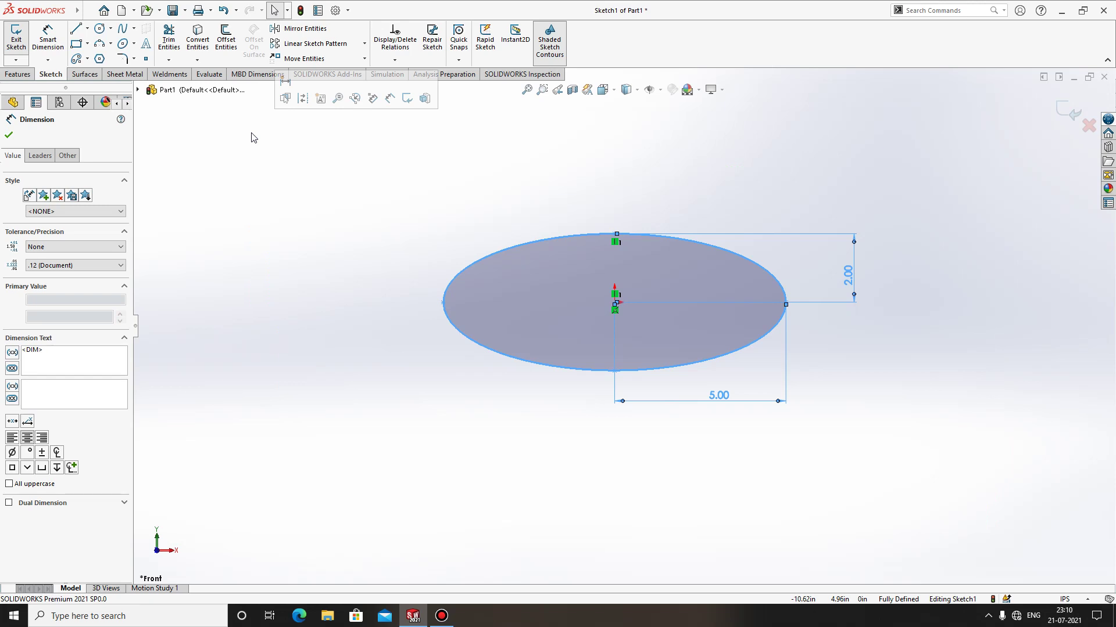
- Delete the ellipse and draw an origin-centred partial ellipse, radii 9.19 and 3.96, open right
{"action": "key", "text": "Delete"}
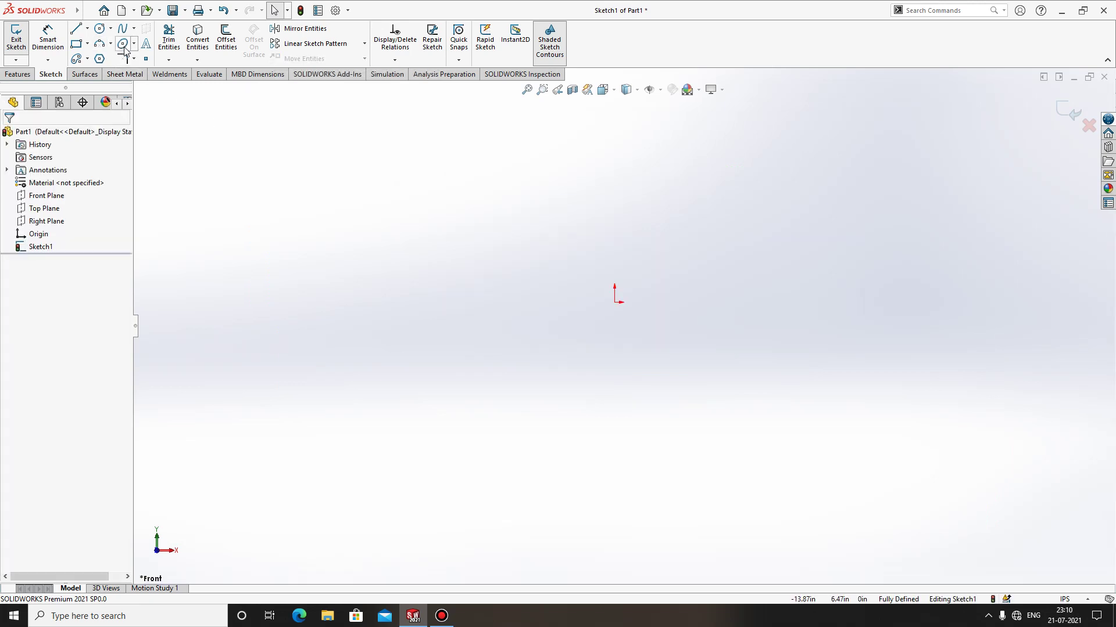
{"action": "left_click", "coordinate": [134, 45]}
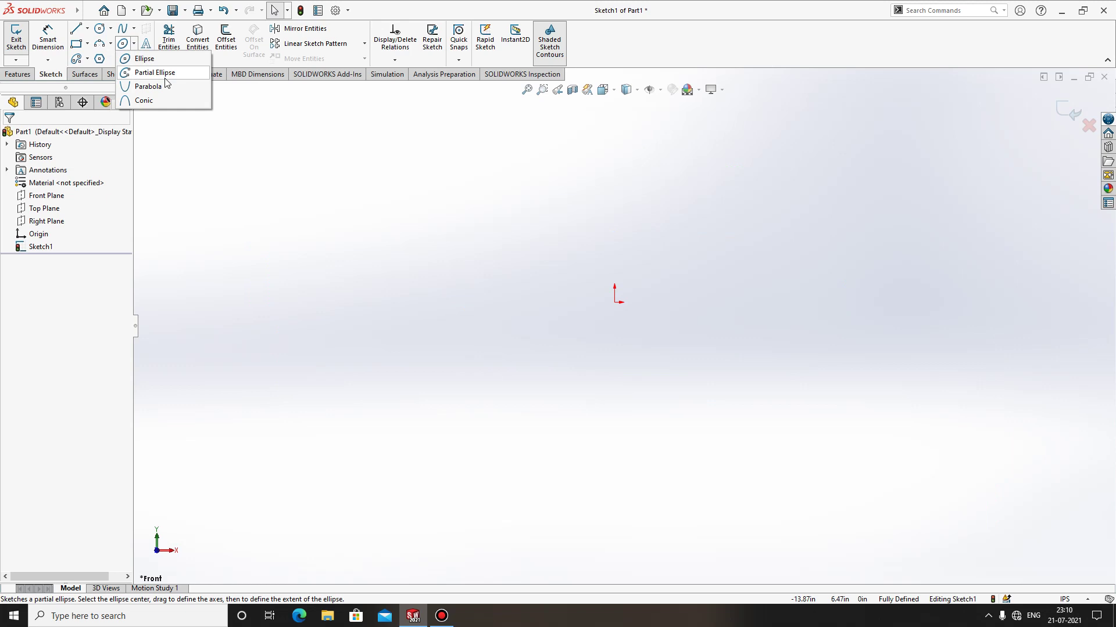
{"action": "left_click", "coordinate": [165, 77]}
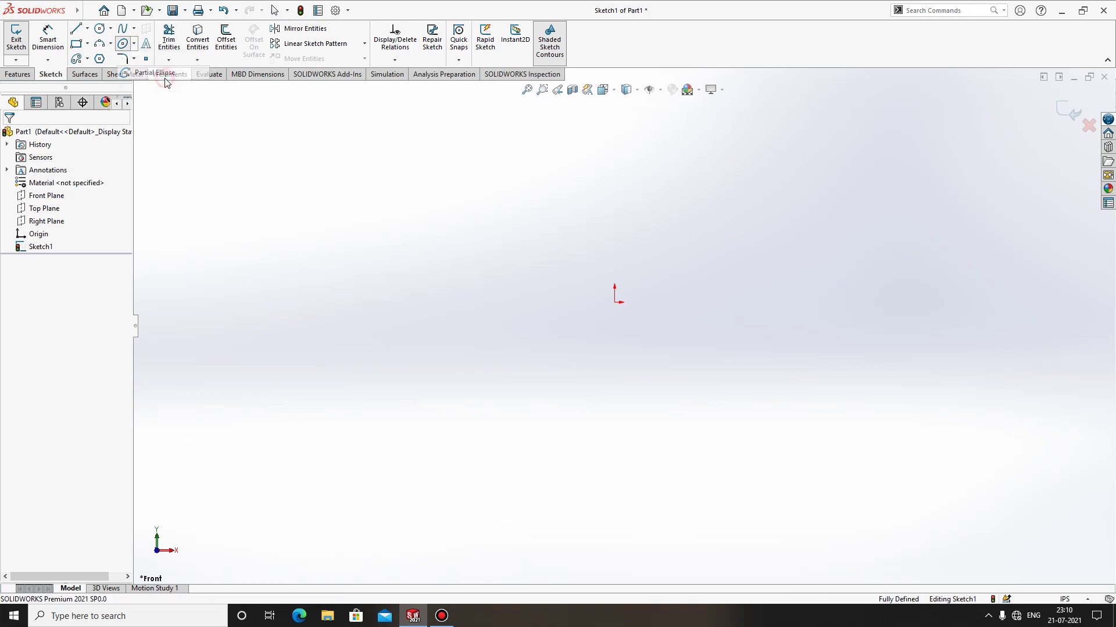
{"action": "left_click", "coordinate": [616, 303]}
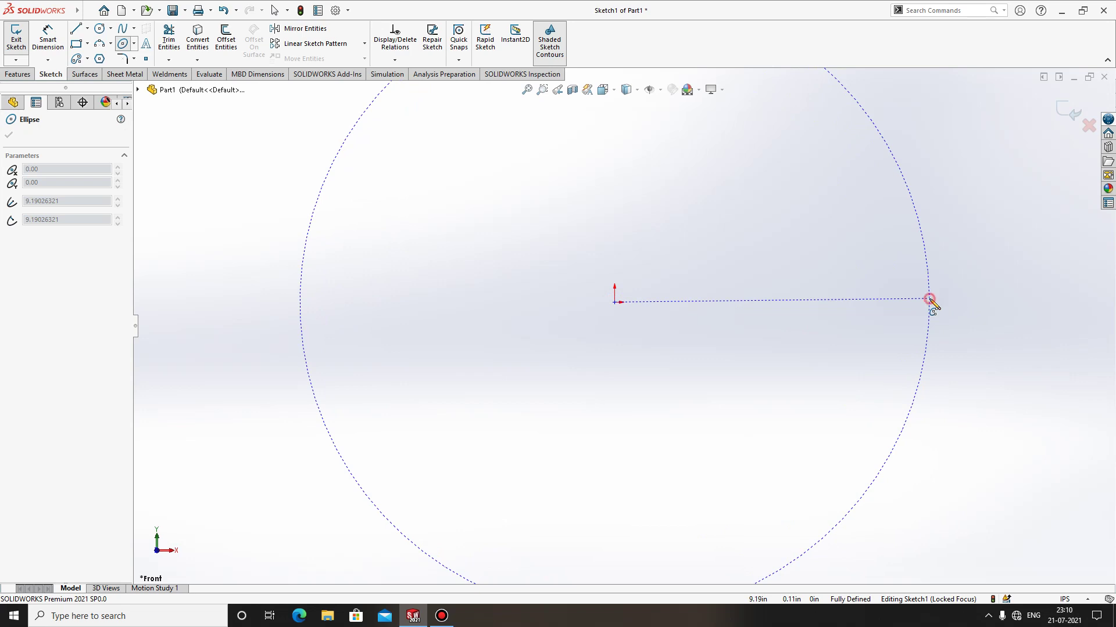
{"action": "left_click", "coordinate": [929, 300]}
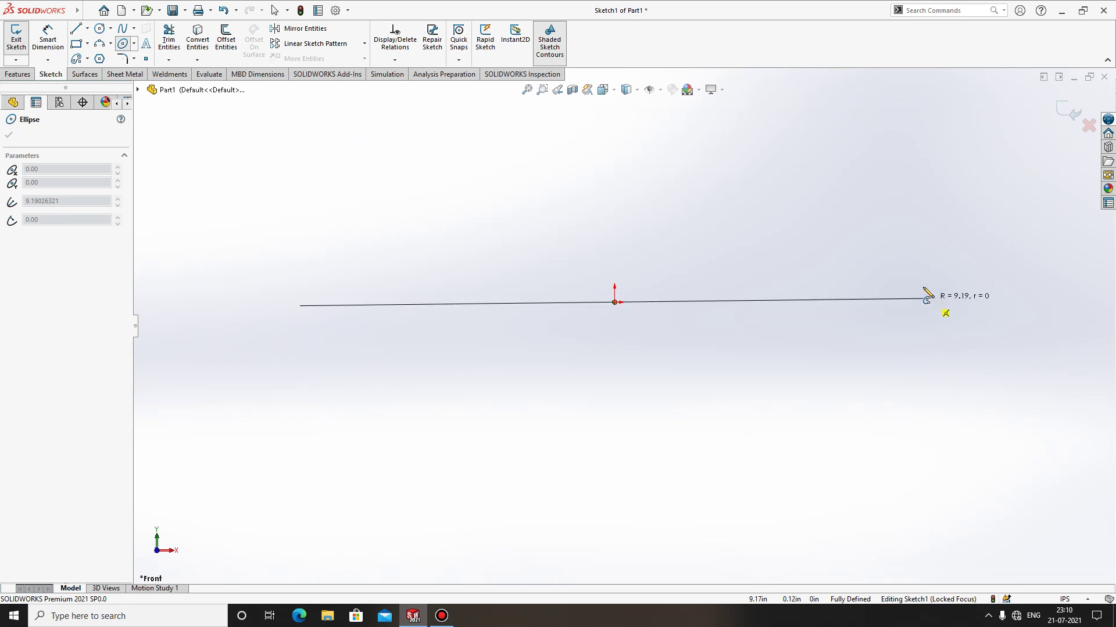
{"action": "left_click", "coordinate": [904, 172]}
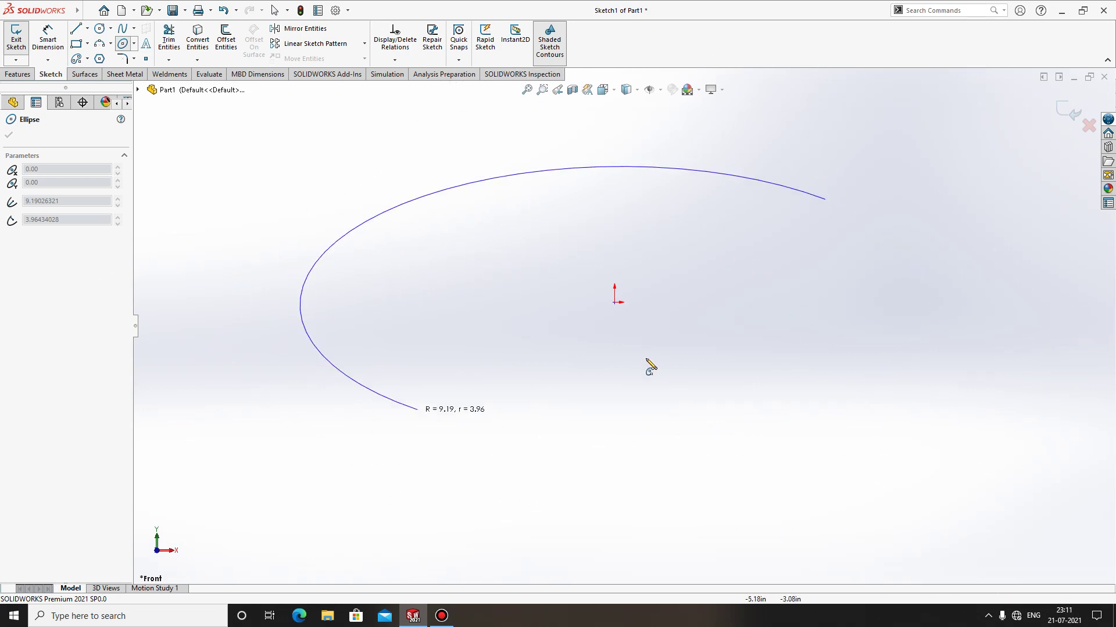
{"action": "left_click", "coordinate": [817, 390]}
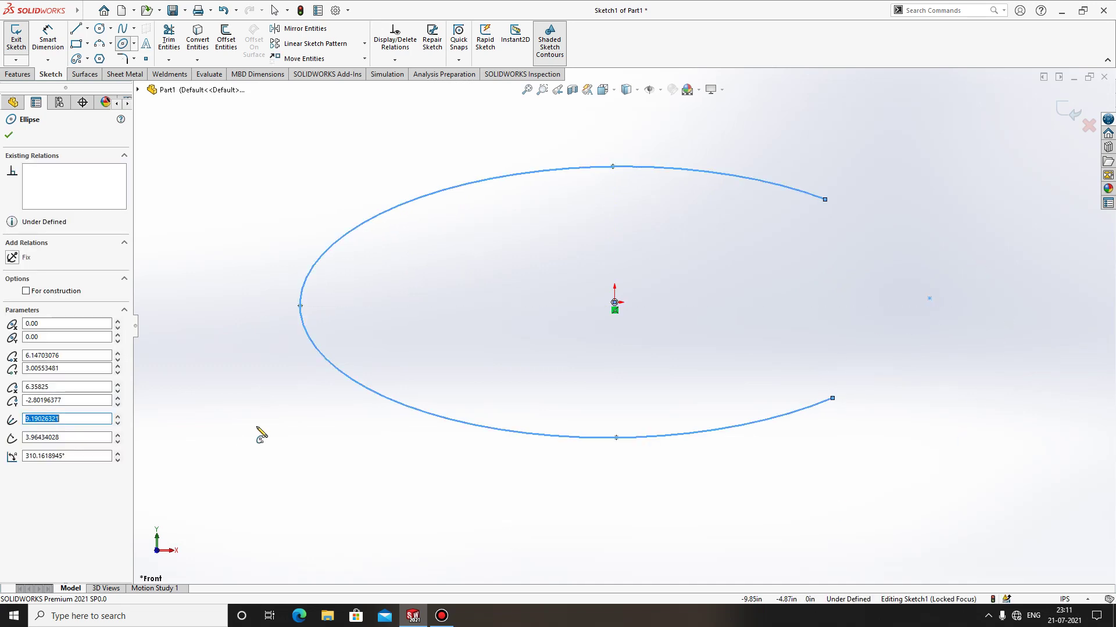
{"action": "key", "text": "Escape"}
{"action": "key", "text": "Escape"}
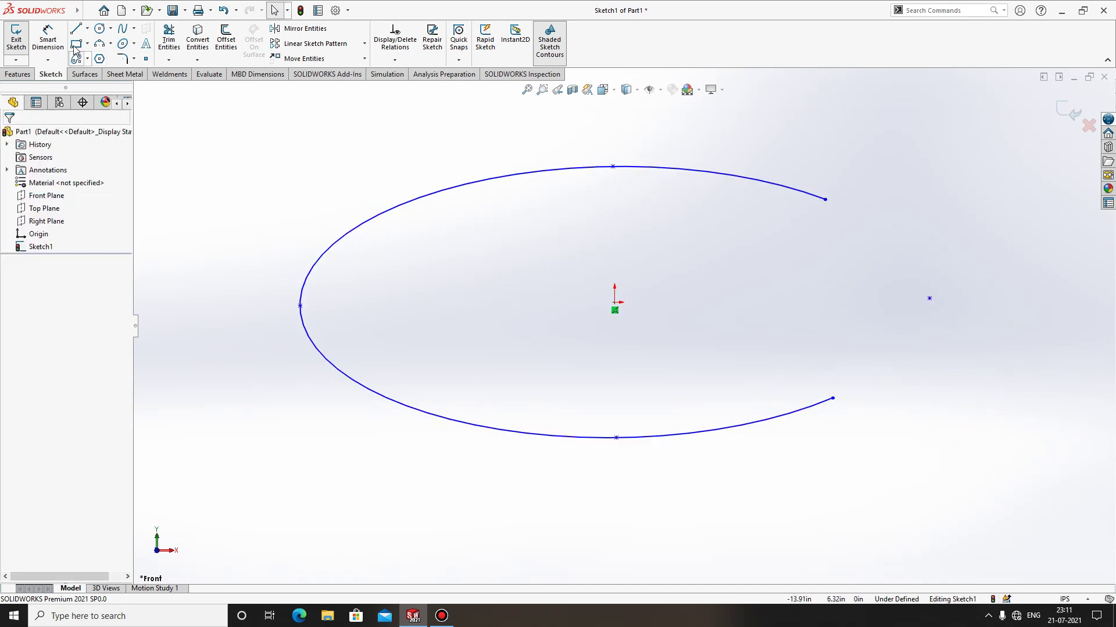
{"action": "left_click", "coordinate": [48, 38]}
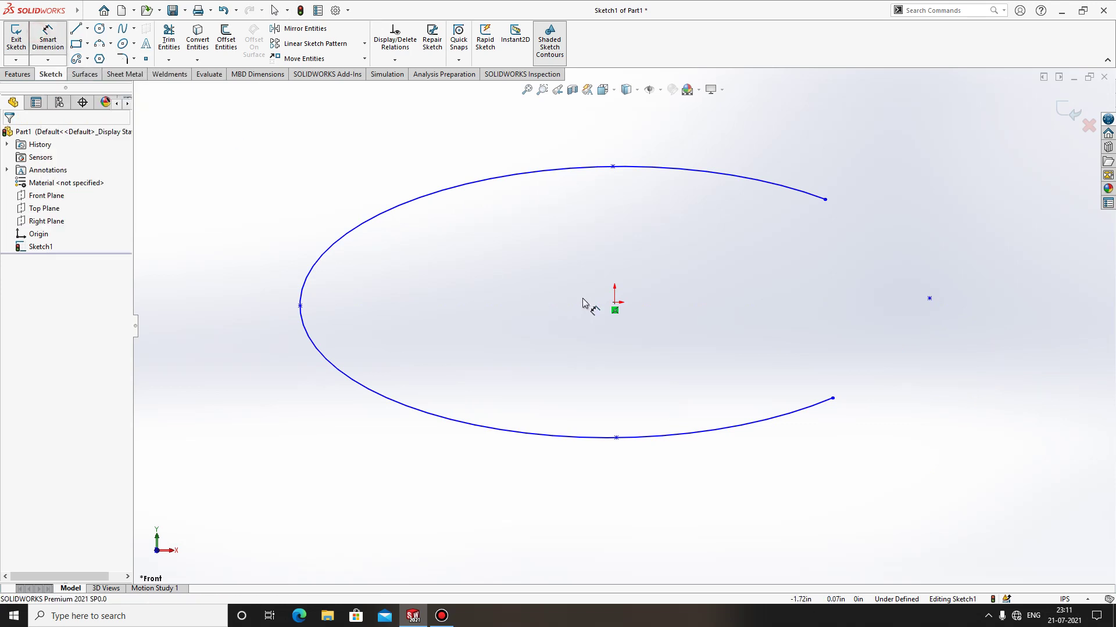
- Add a 9.19 horizontal and a 3.96 vertical radius dimension from the origin
{"action": "left_click", "coordinate": [614, 305]}
{"action": "left_click", "coordinate": [300, 306]}
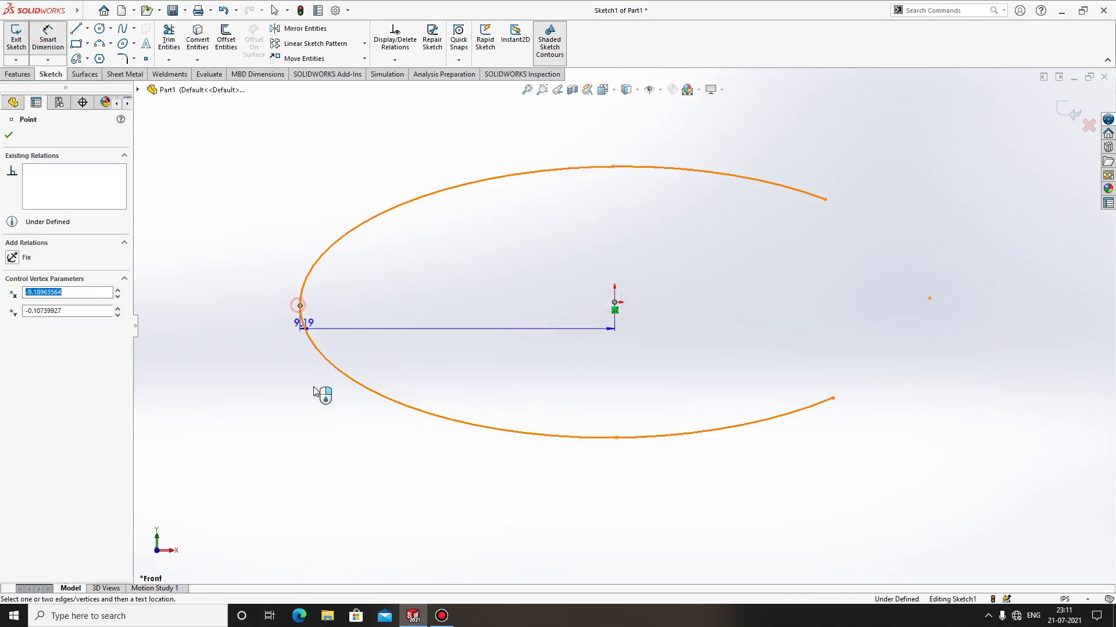
{"action": "left_click", "coordinate": [377, 474]}
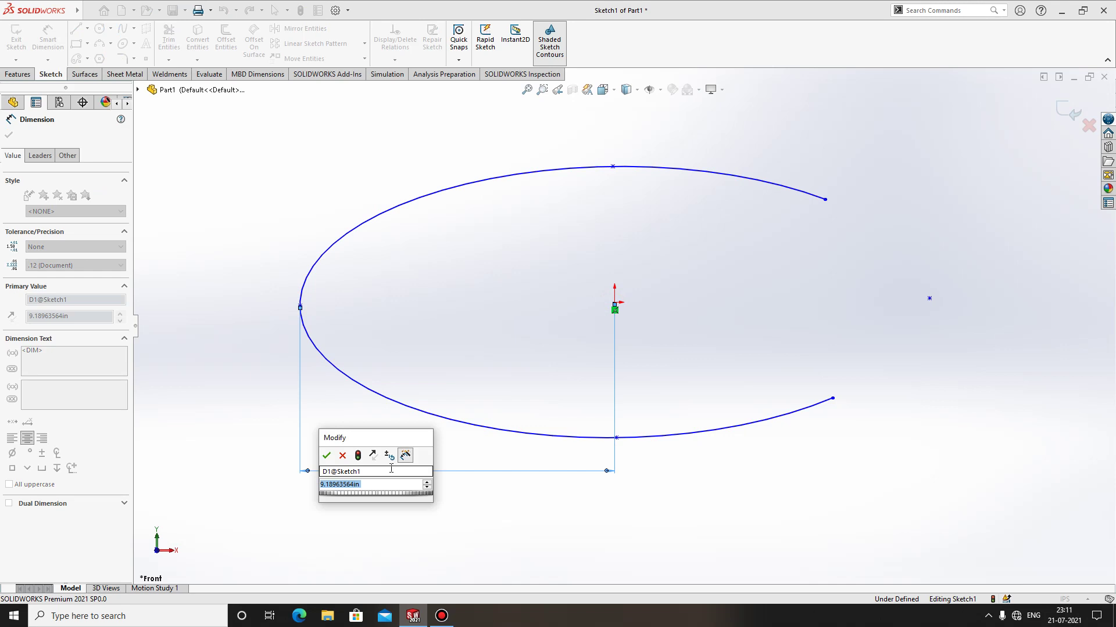
{"action": "left_click", "coordinate": [327, 461]}
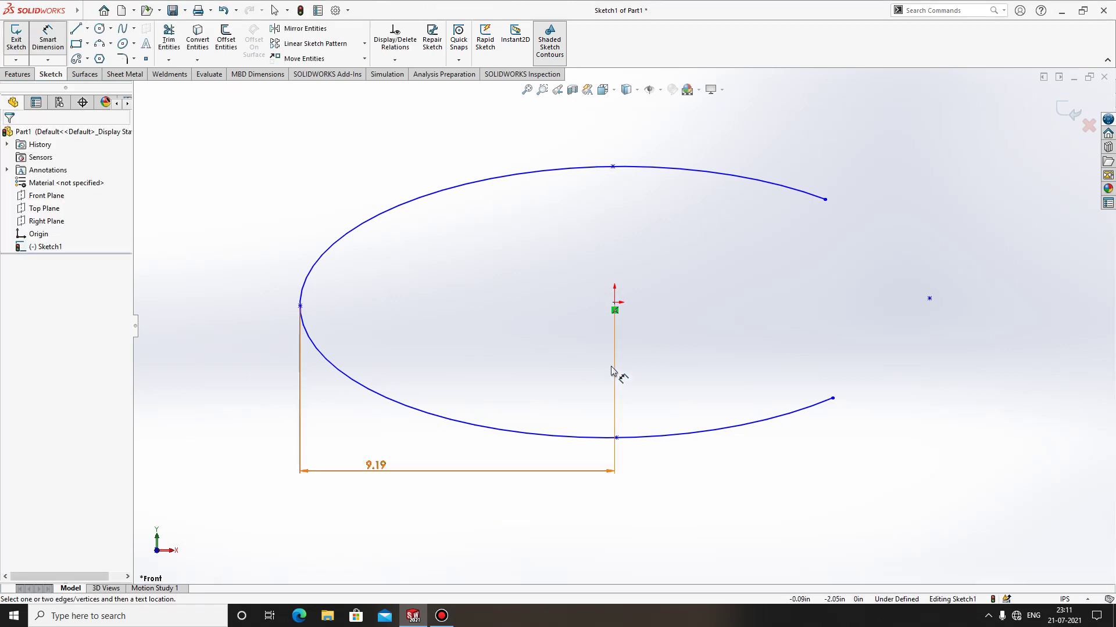
{"action": "left_click", "coordinate": [615, 306]}
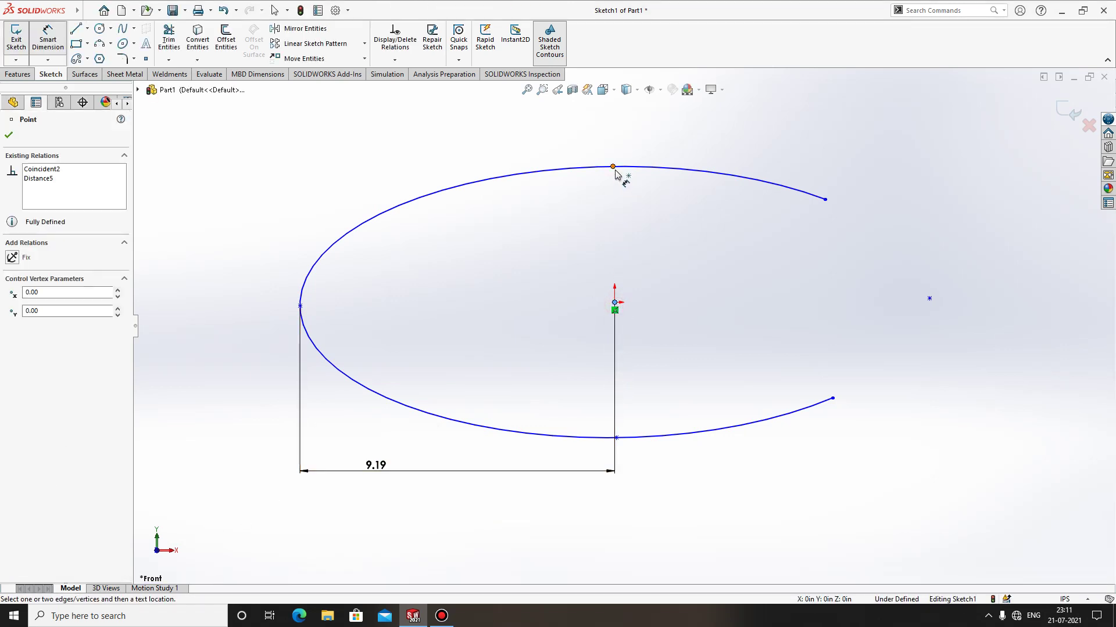
{"action": "left_click", "coordinate": [614, 167]}
{"action": "left_click", "coordinate": [702, 256]}
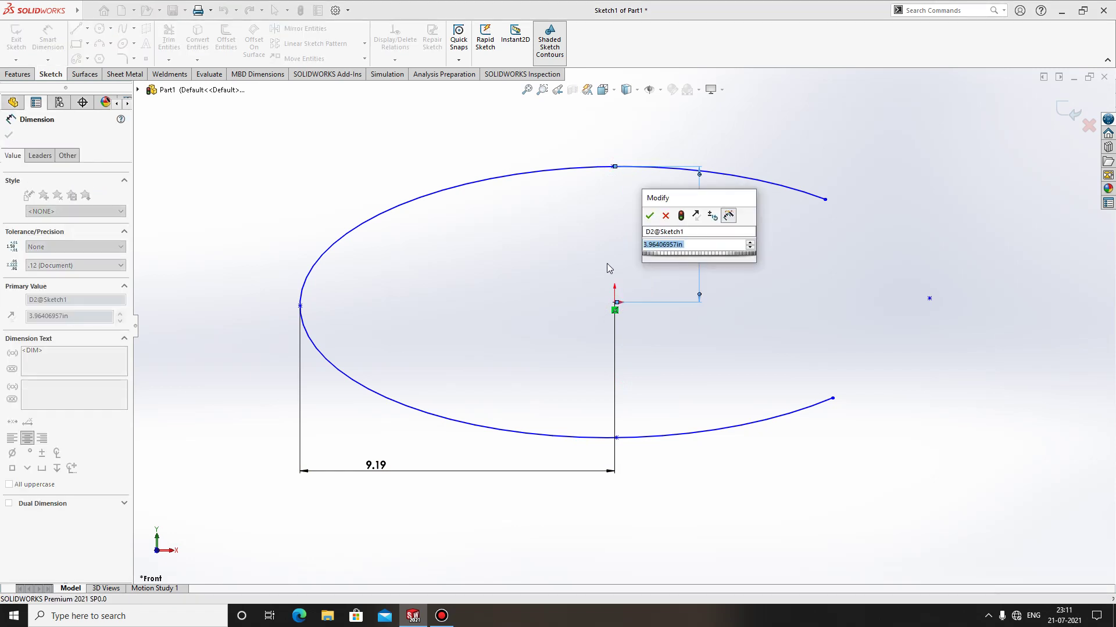
{"action": "left_click", "coordinate": [661, 219]}
{"action": "left_click", "coordinate": [773, 320]}
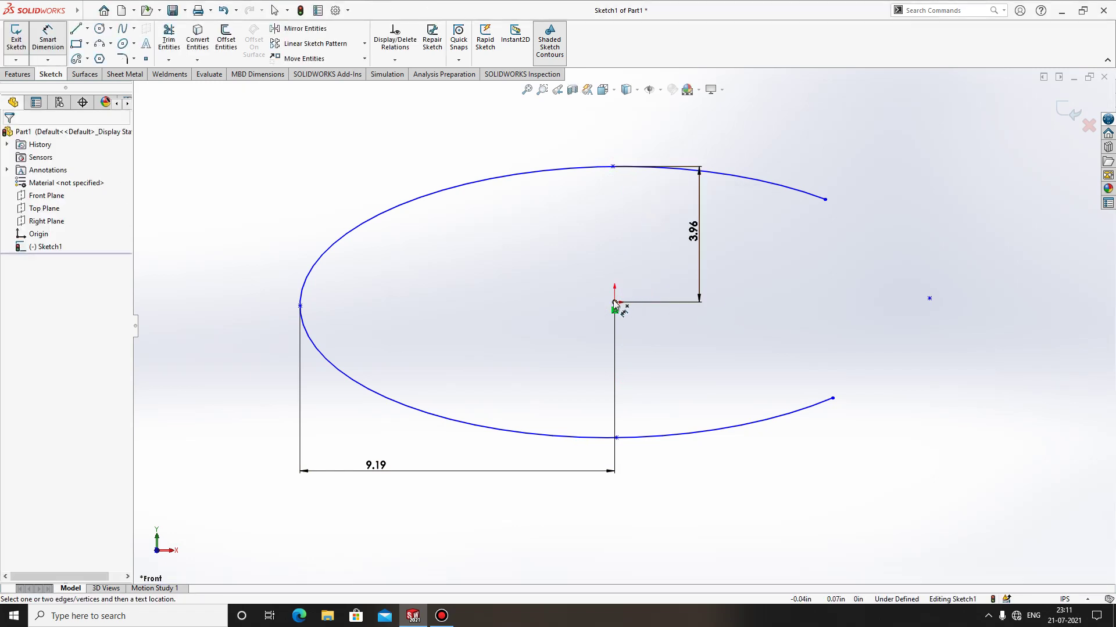
{"action": "left_click", "coordinate": [615, 303]}
{"action": "left_click", "coordinate": [612, 167]}
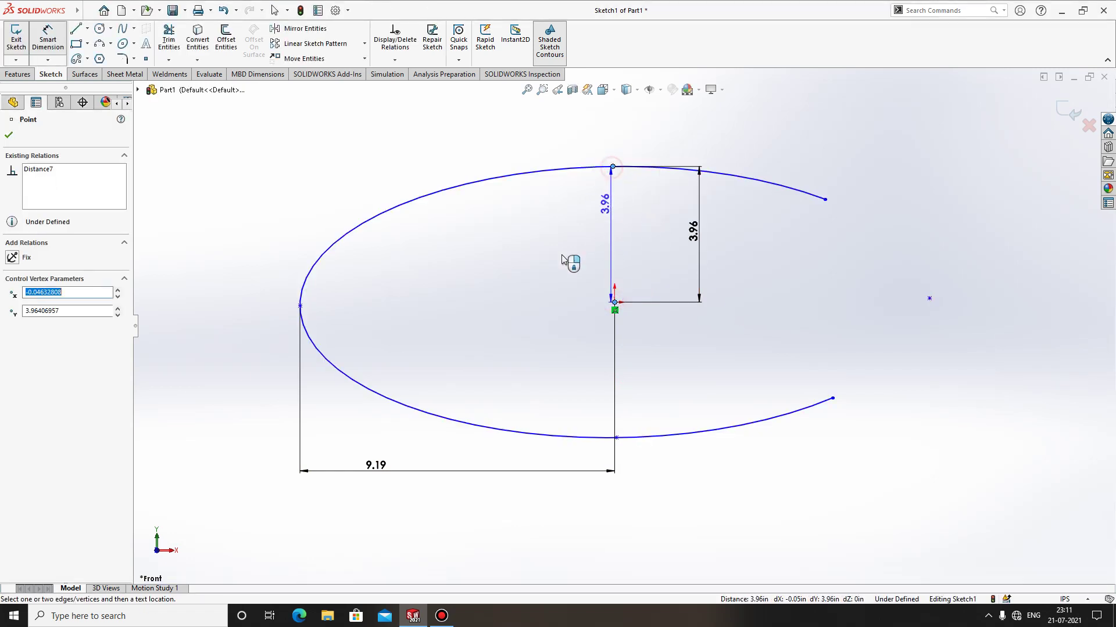
{"action": "key", "text": "Escape"}
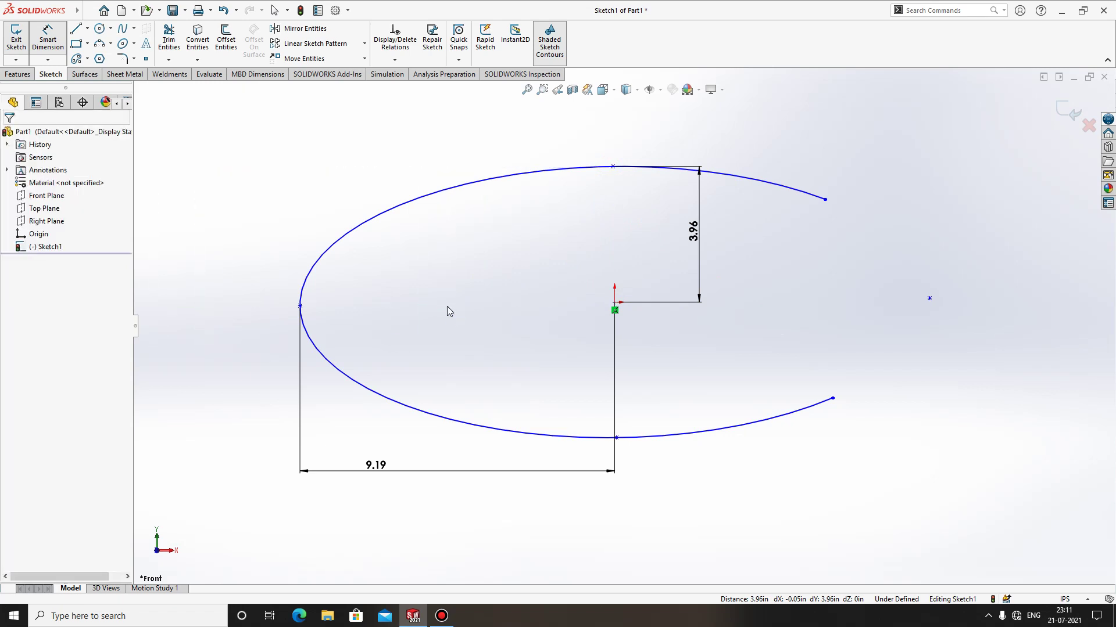
{"action": "key", "text": "Escape"}
- Add a Vertical relation between the origin and the arc's top point
{"action": "left_click", "coordinate": [615, 304]}
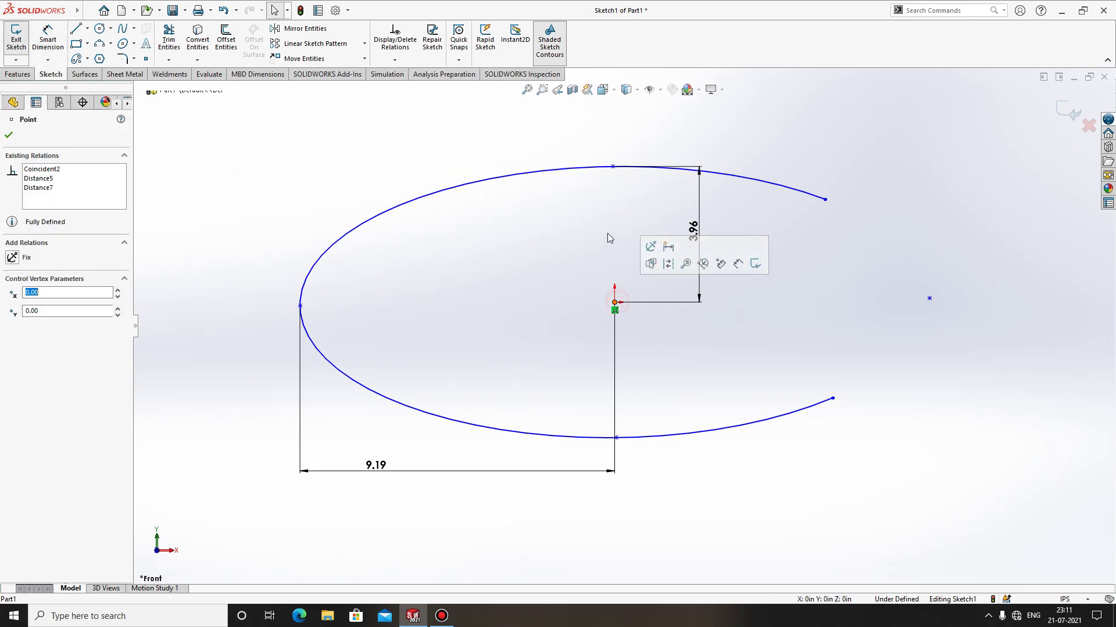
{"action": "left_click", "coordinate": [614, 168], "text": "ctrl"}
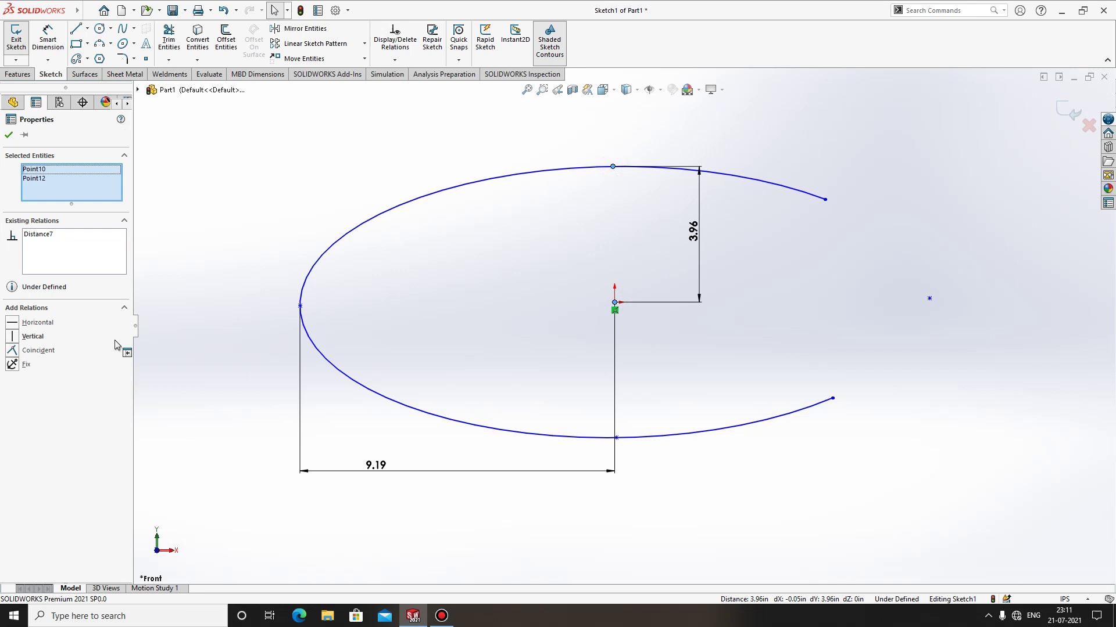
{"action": "left_click", "coordinate": [13, 336]}
{"action": "key", "text": "Escape"}
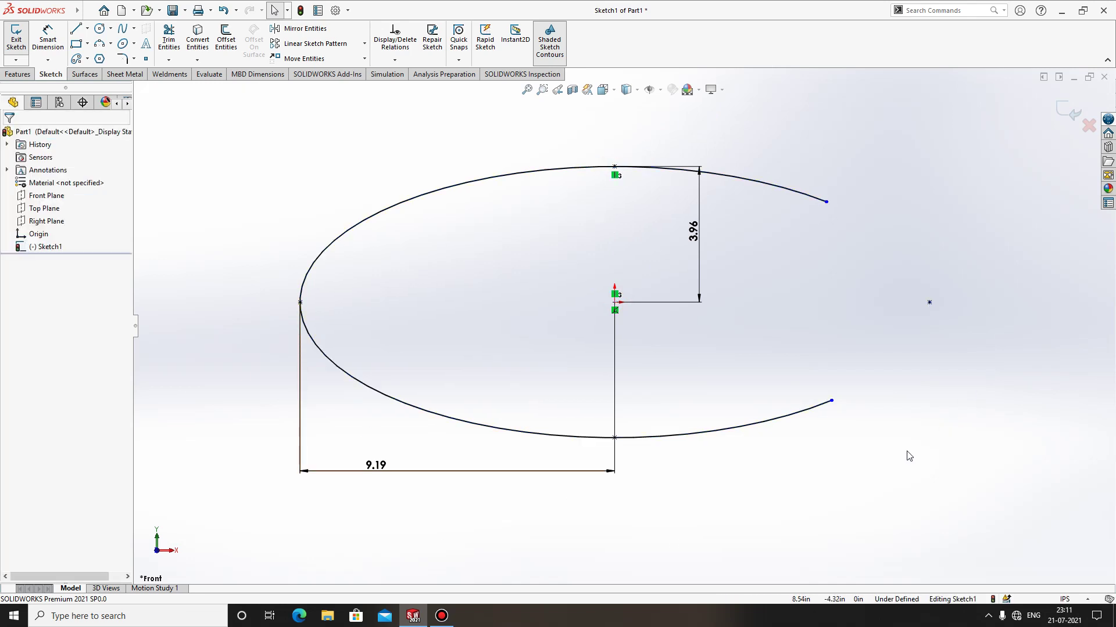
- Drag the arc ends together into a full ellipse, then delete it with its dimensions
{"action": "scroll", "coordinate": [752, 289], "scroll_direction": "up", "scroll_amount": 3}
{"action": "scroll", "coordinate": [755, 285], "scroll_direction": "down", "scroll_amount": 2}
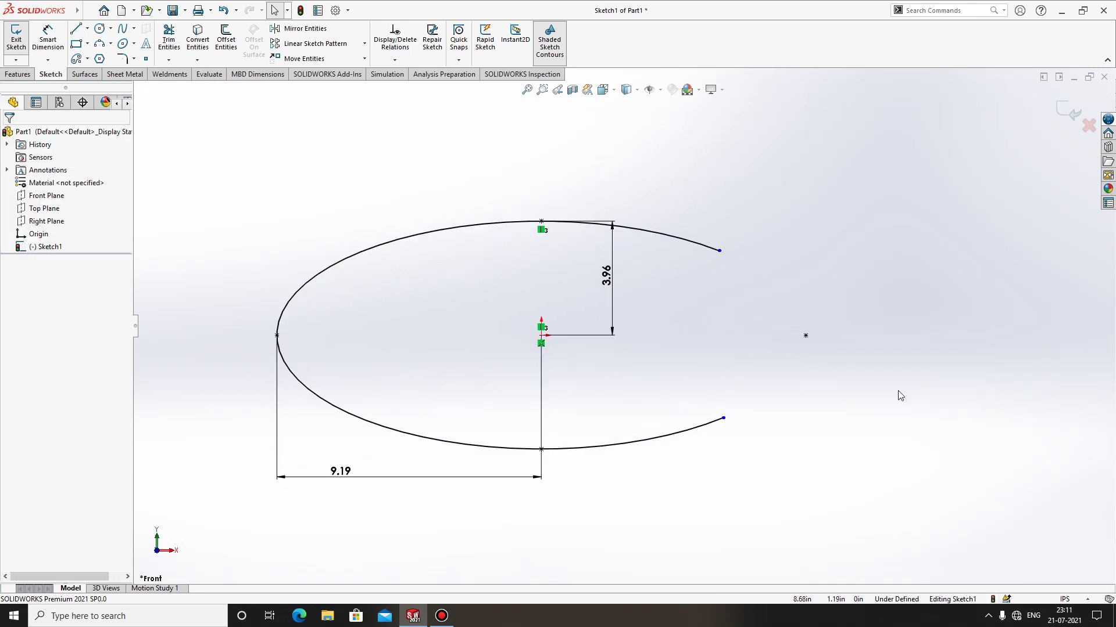
{"action": "key", "text": "z"}
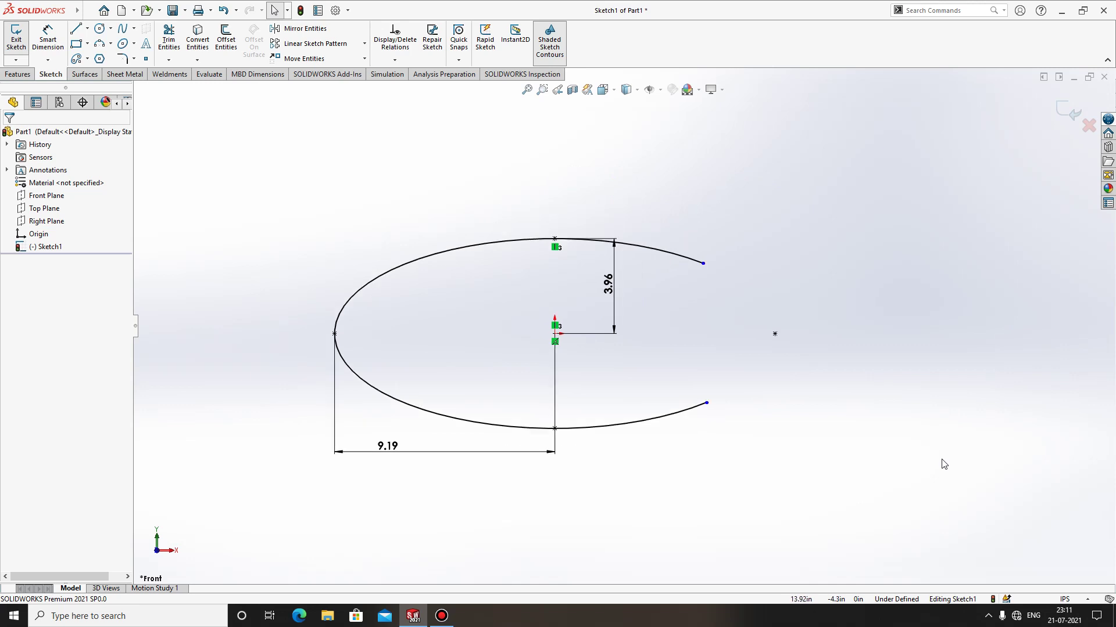
{"action": "scroll", "coordinate": [725, 410], "scroll_direction": "down", "scroll_amount": 3}
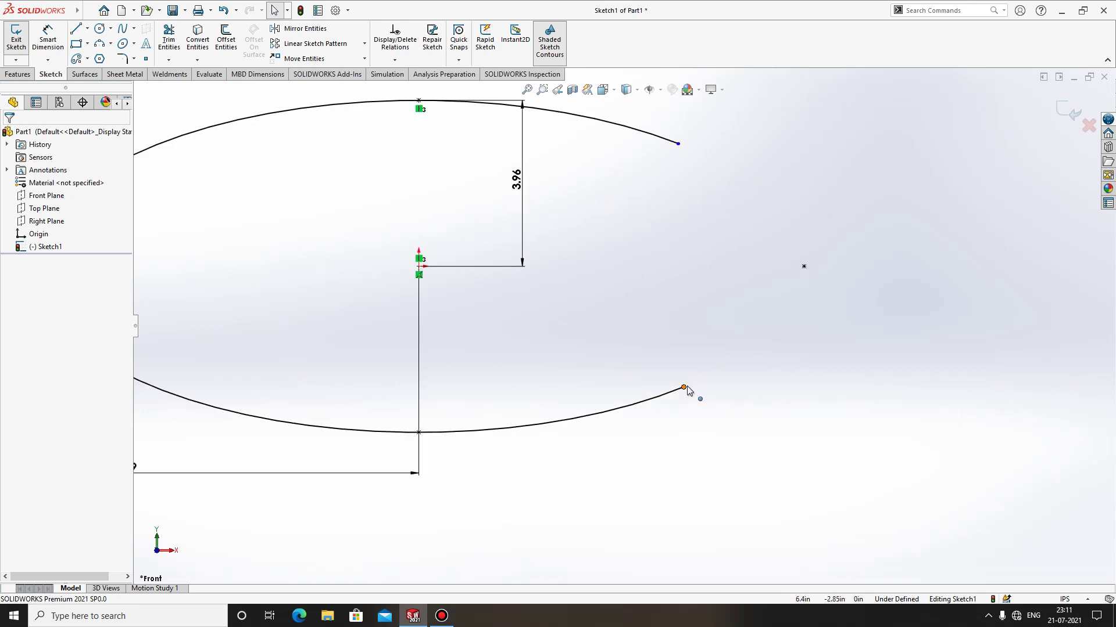
{"action": "left_click_drag", "start_coordinate": [688, 390], "coordinate": [792, 271]}
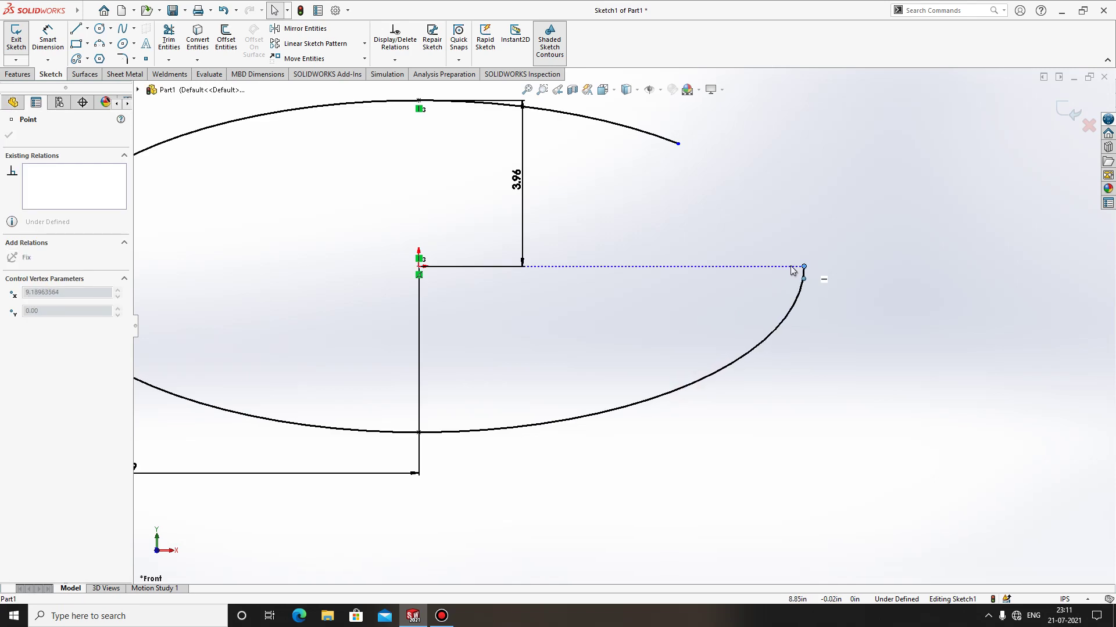
{"action": "left_click", "coordinate": [832, 423]}
{"action": "scroll", "coordinate": [829, 428], "scroll_direction": "up", "scroll_amount": 3}
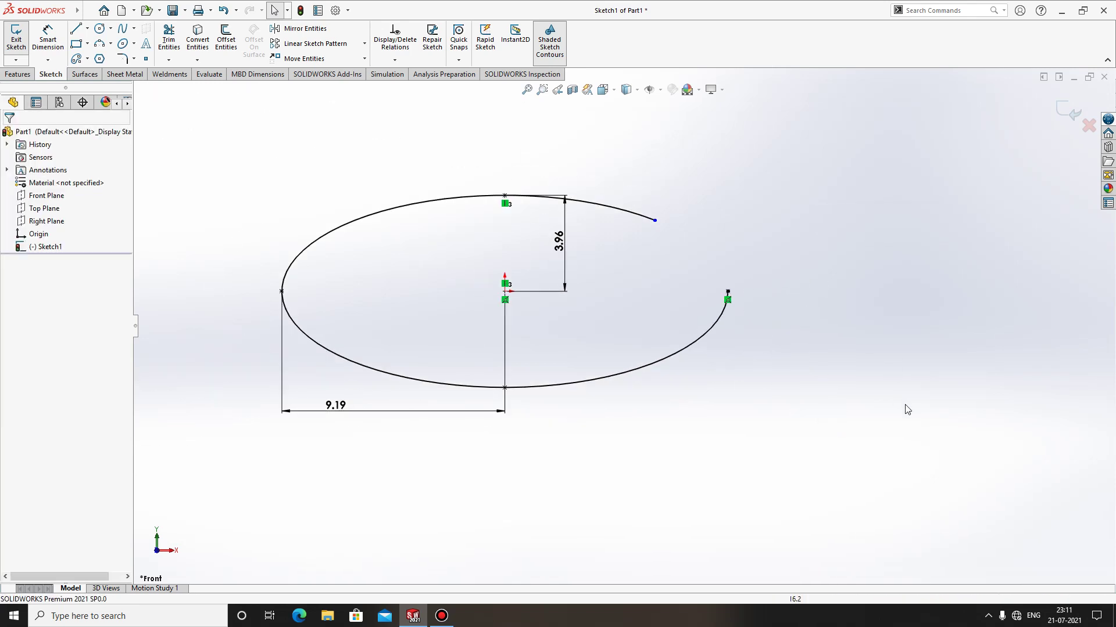
{"action": "left_click_drag", "start_coordinate": [655, 223], "coordinate": [710, 258]}
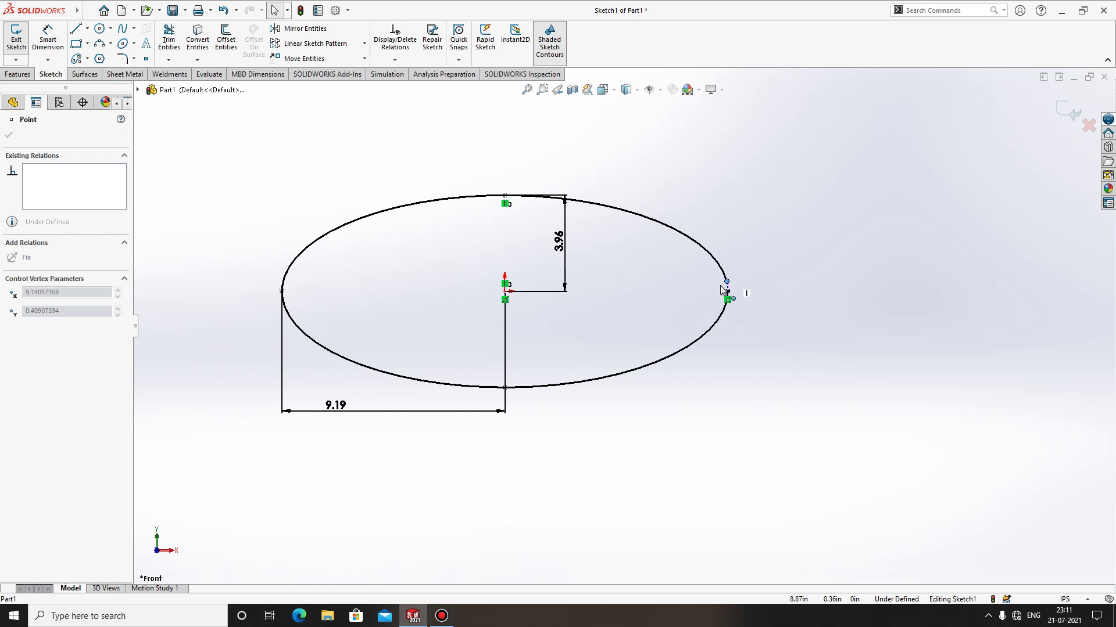
{"action": "left_click_drag", "start_coordinate": [721, 296], "coordinate": [727, 291]}
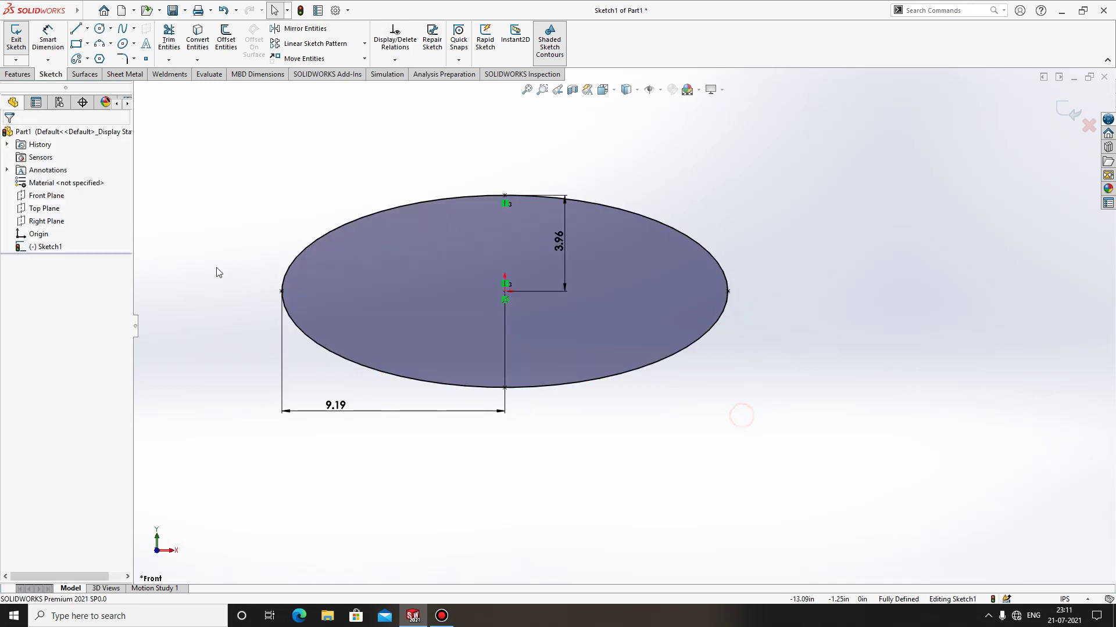
{"action": "left_click_drag", "start_coordinate": [932, 526], "coordinate": [137, 156]}
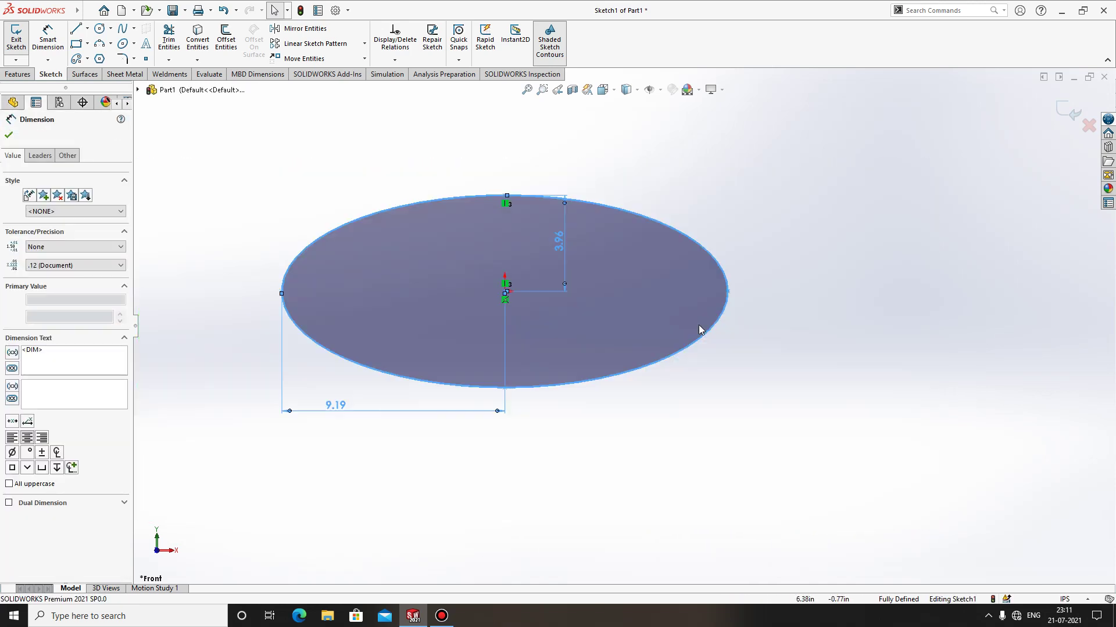
{"action": "key", "text": "Delete"}
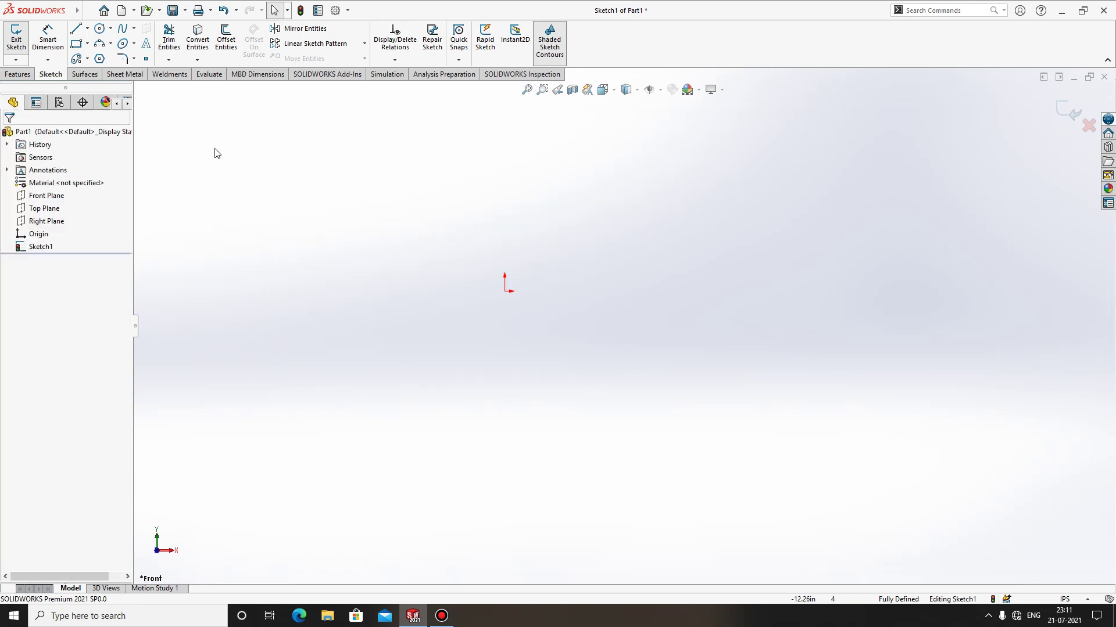
- Sketch a parabola with focus at the origin, vertex about 6.19 below, ends upper left and right
{"action": "left_click", "coordinate": [111, 47]}
{"action": "left_click", "coordinate": [311, 207]}
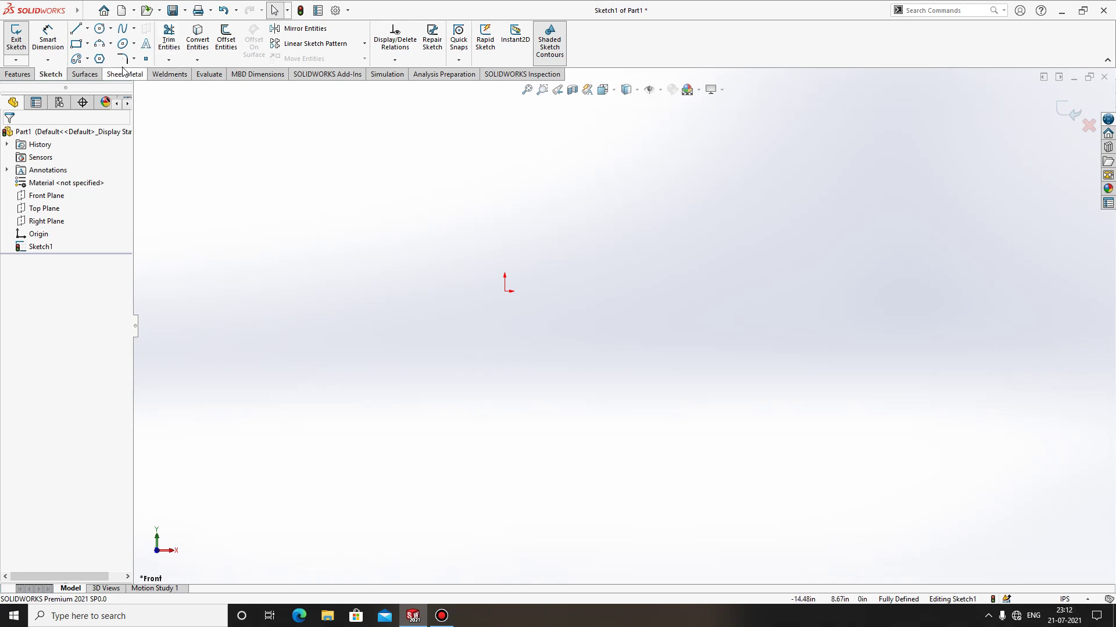
{"action": "left_click", "coordinate": [134, 43]}
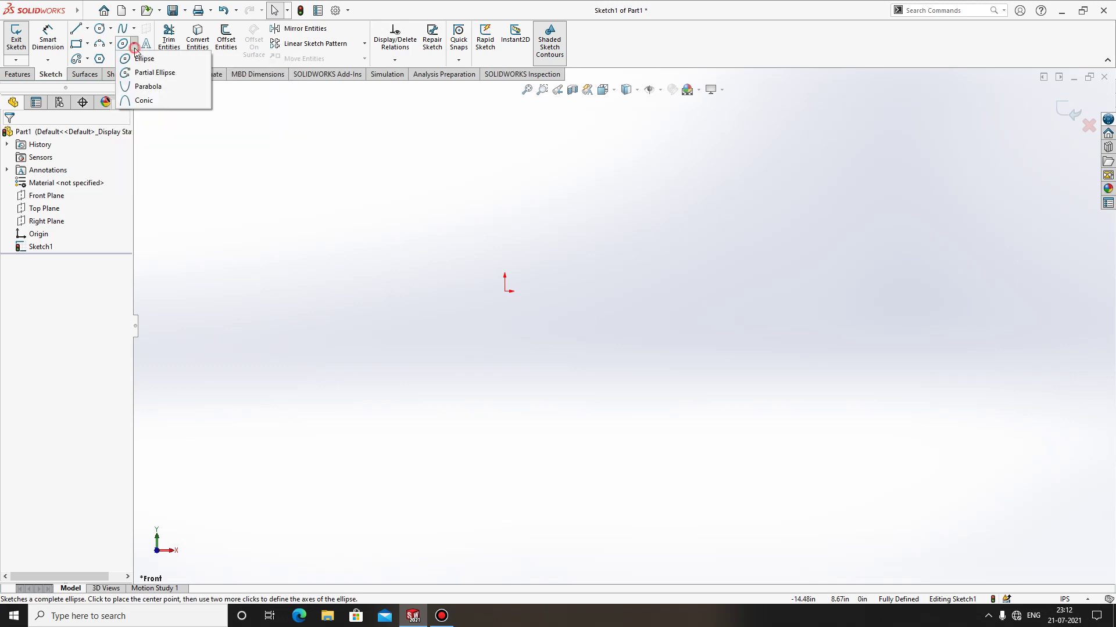
{"action": "left_click", "coordinate": [141, 88]}
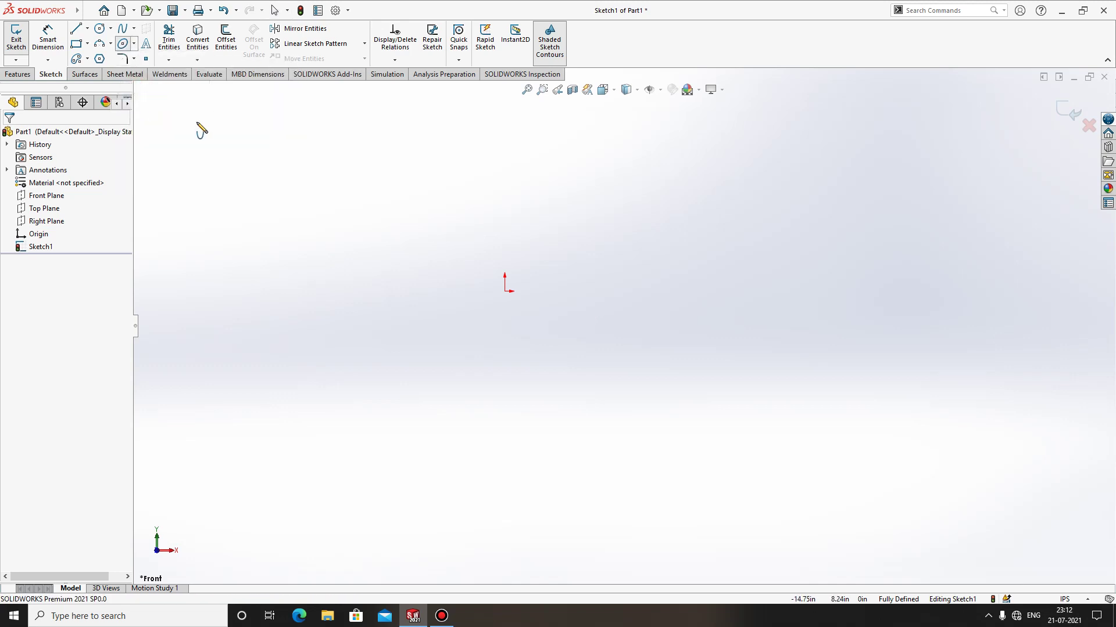
{"action": "left_click", "coordinate": [505, 291]}
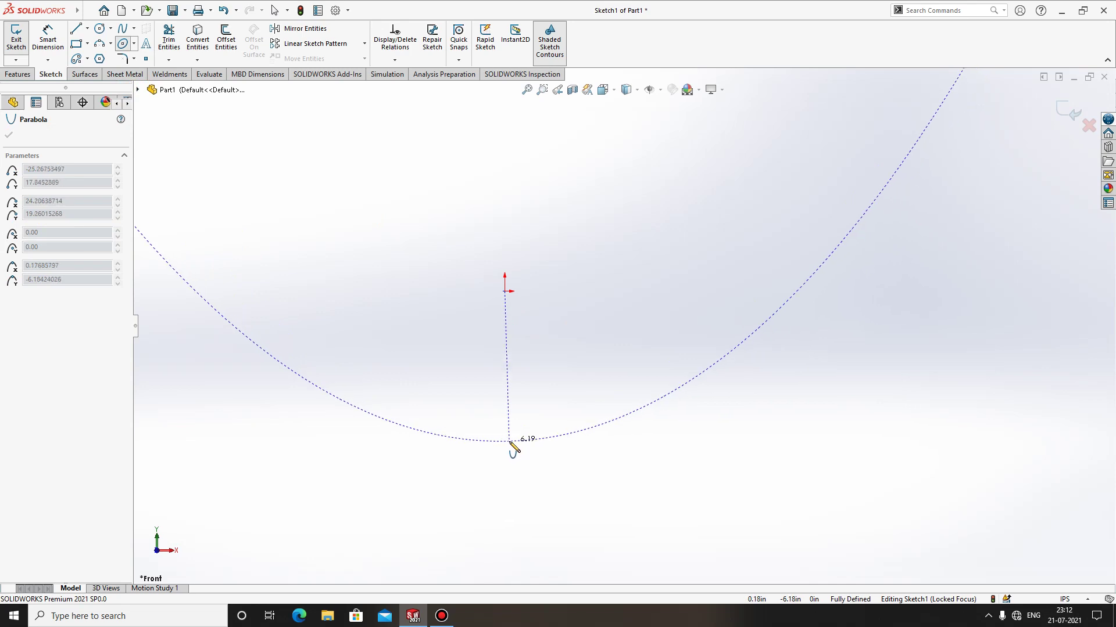
{"action": "left_click", "coordinate": [509, 442]}
{"action": "scroll", "coordinate": [572, 467], "scroll_direction": "up", "scroll_amount": 3}
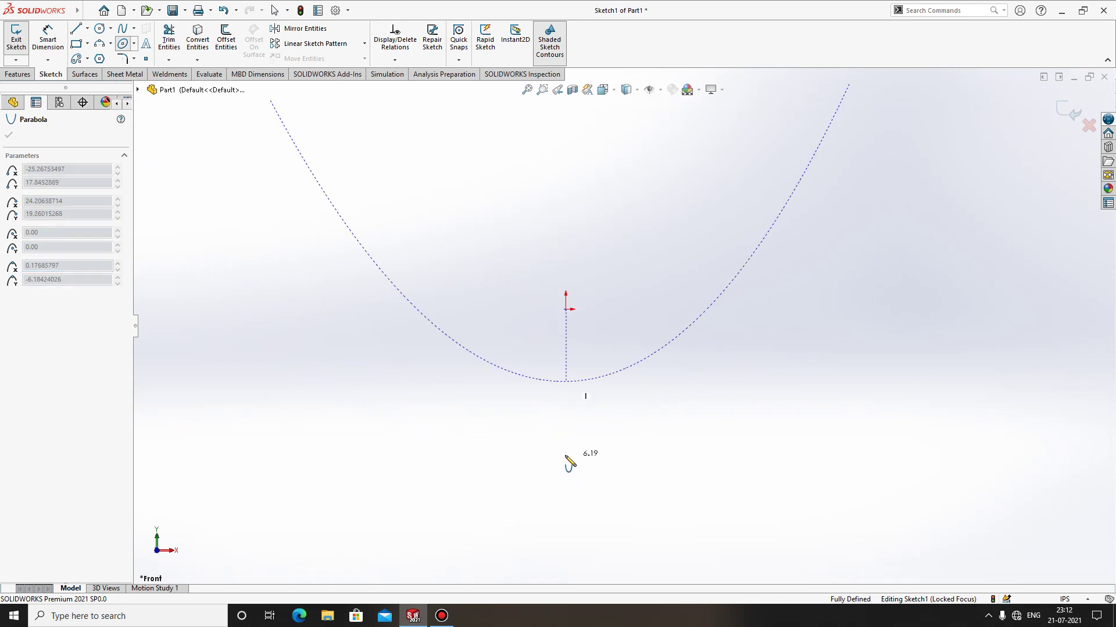
{"action": "left_click", "coordinate": [283, 124]}
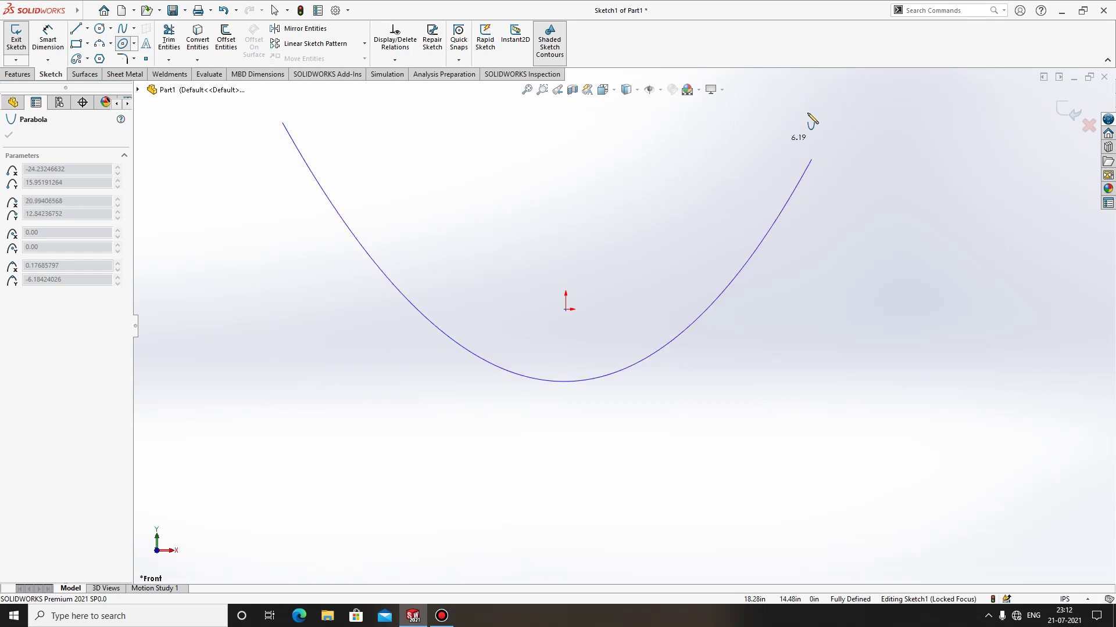
{"action": "left_click", "coordinate": [828, 124]}
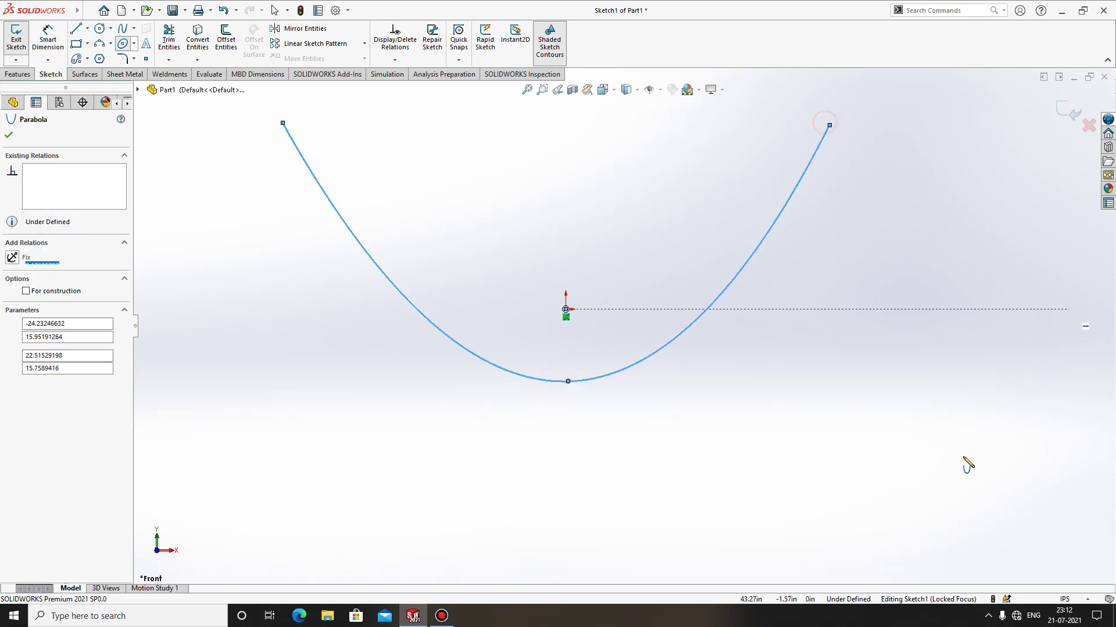
{"action": "left_click", "coordinate": [10, 136]}
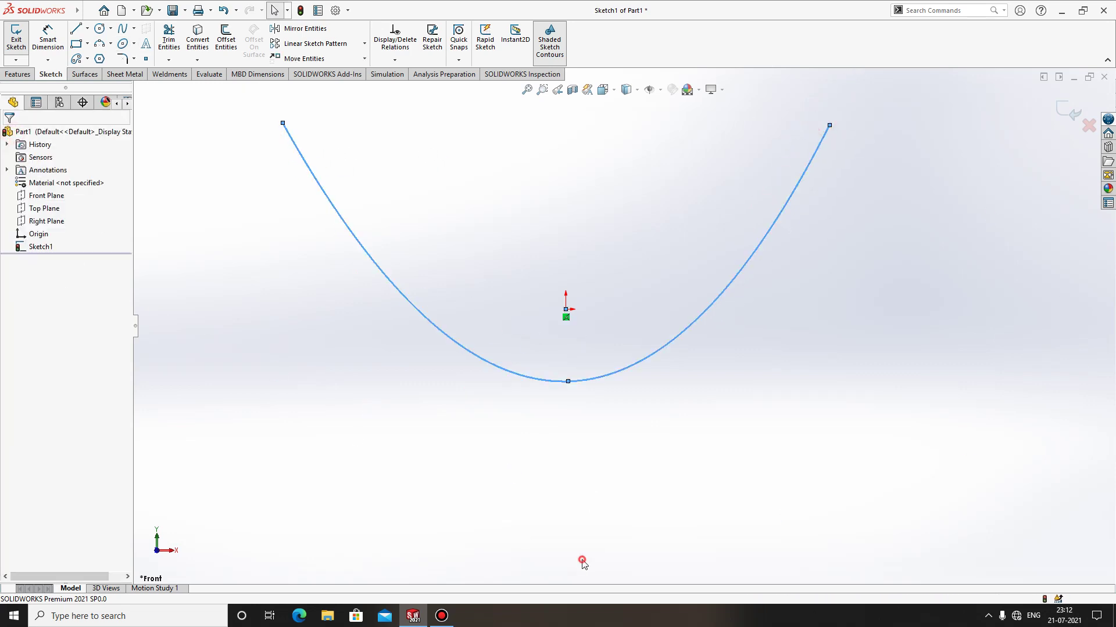
- Dimension the parabola's focus-to-vertex distance as 6.18
{"action": "left_click", "coordinate": [51, 41]}
{"action": "left_click", "coordinate": [566, 310]}
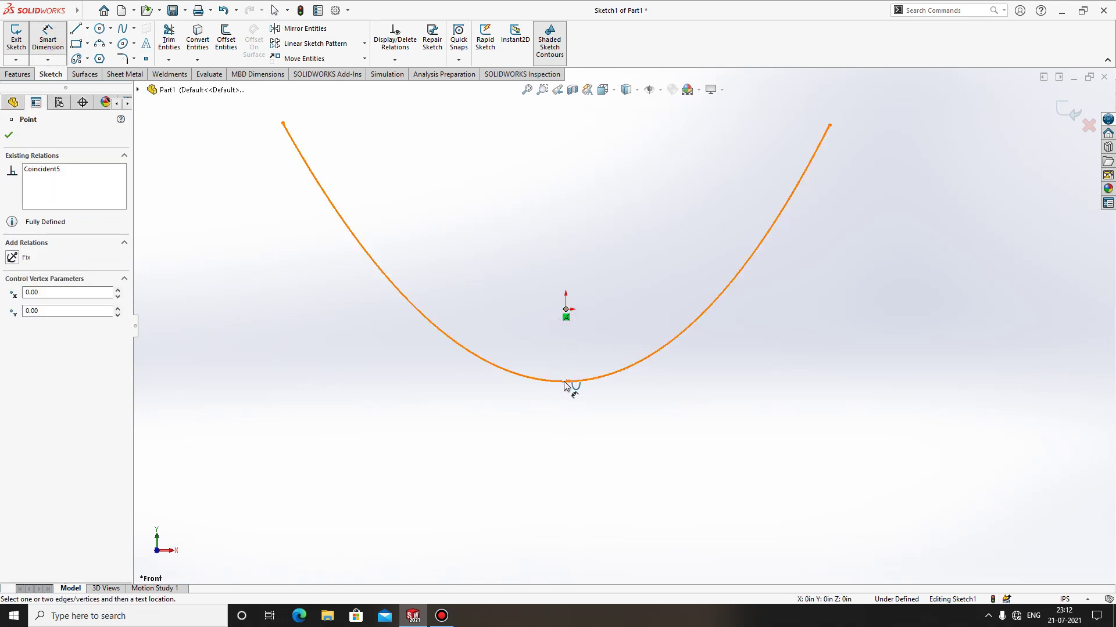
{"action": "left_click", "coordinate": [568, 382]}
{"action": "left_click", "coordinate": [617, 336]}
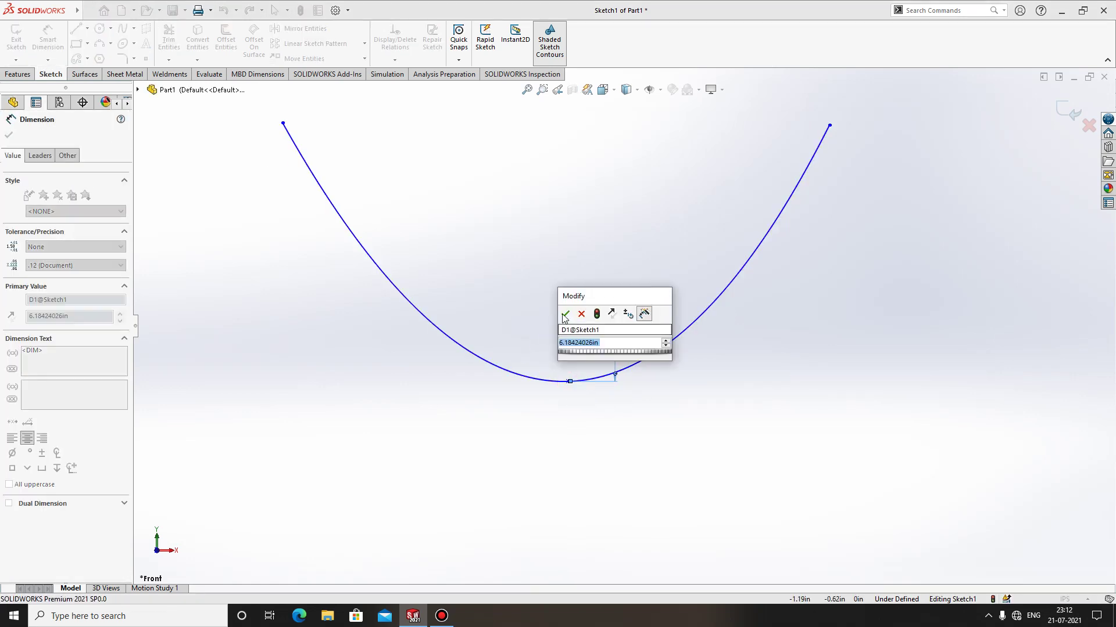
{"action": "key", "text": "Return"}
{"action": "key", "text": "Escape"}
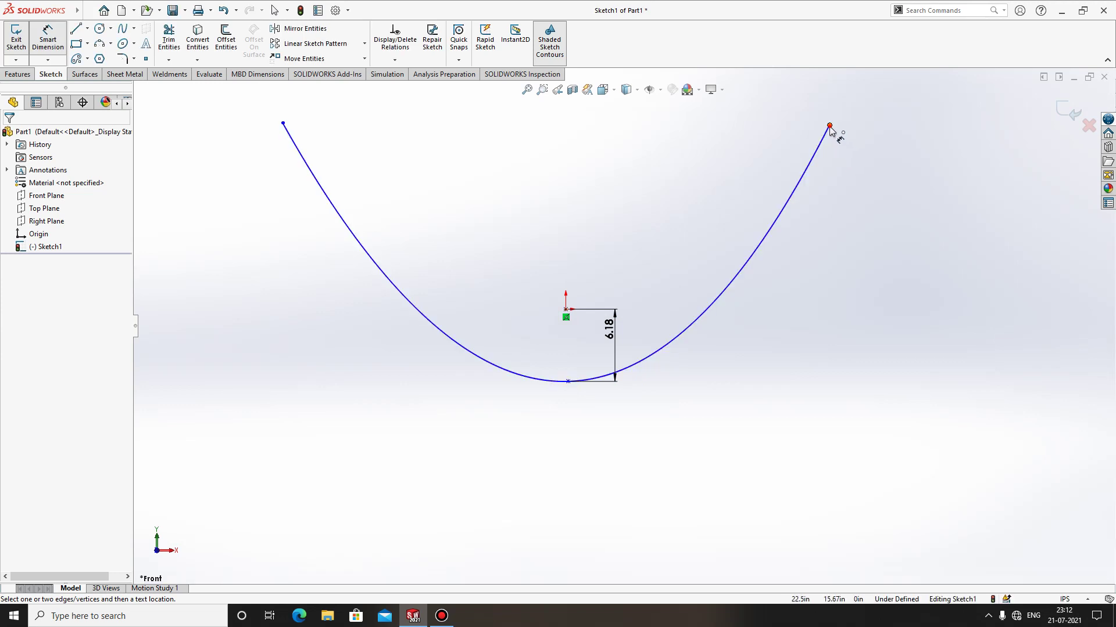
- Reshape the parabola by dragging its curve to a new position
{"action": "left_click", "coordinate": [830, 126]}
{"action": "left_click", "coordinate": [480, 266]}
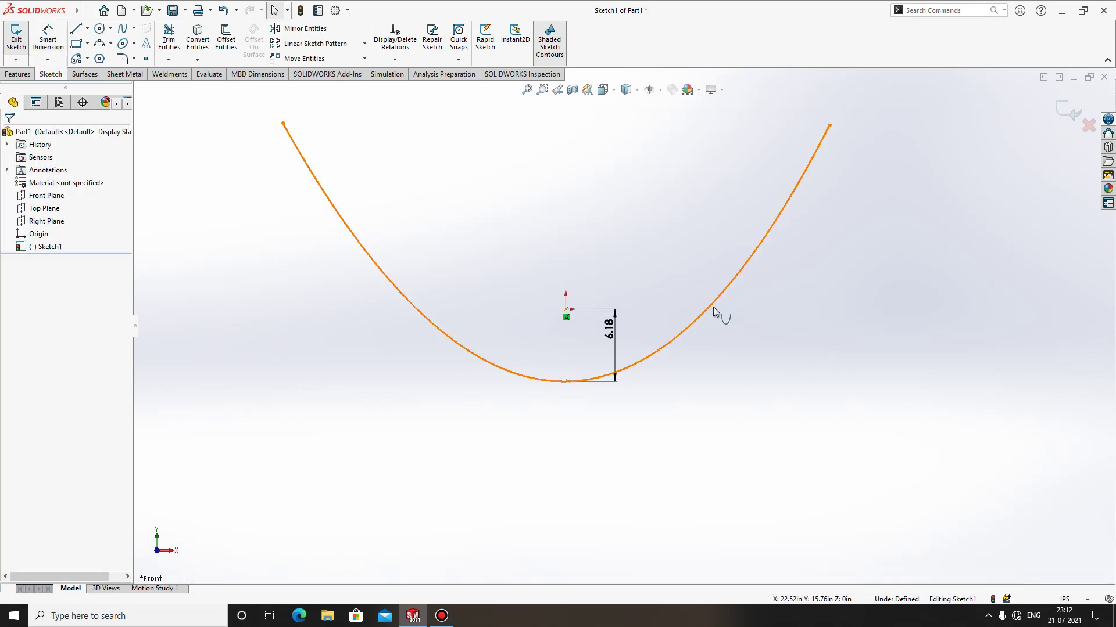
{"action": "mouse_move", "coordinate": [709, 308]}
{"action": "left_mouse_down"}
{"action": "mouse_move", "coordinate": [845, 316]}
{"action": "mouse_move", "coordinate": [703, 338]}
{"action": "left_mouse_up"}
{"action": "left_click", "coordinate": [743, 473]}
- Add a Vertical relation between the parabola vertex and the focus
{"action": "left_click", "coordinate": [563, 383]}
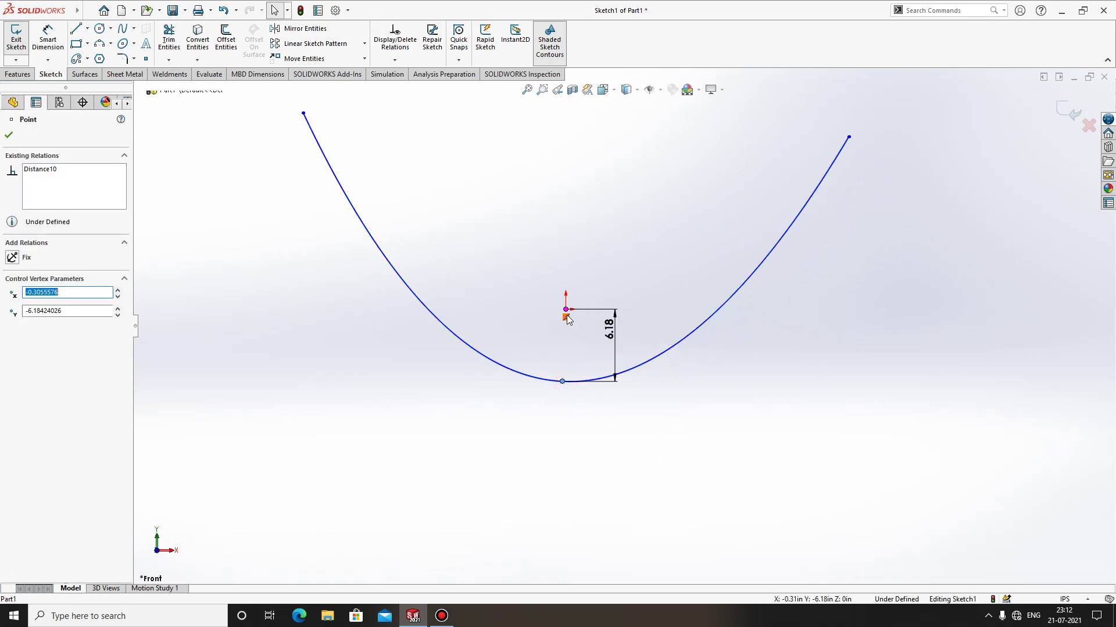
{"action": "left_click", "coordinate": [567, 313], "text": "ctrl"}
{"action": "left_click", "coordinate": [11, 336]}
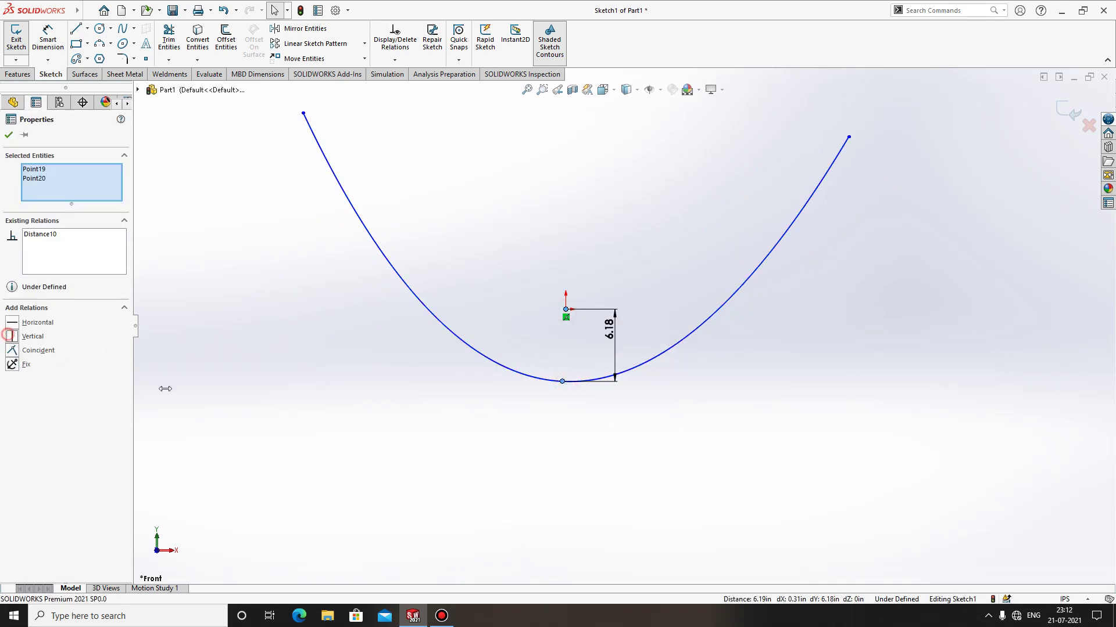
{"action": "left_click", "coordinate": [524, 480]}
{"action": "key", "text": "z"}
{"action": "scroll", "coordinate": [719, 326], "scroll_direction": "down", "scroll_amount": 2}
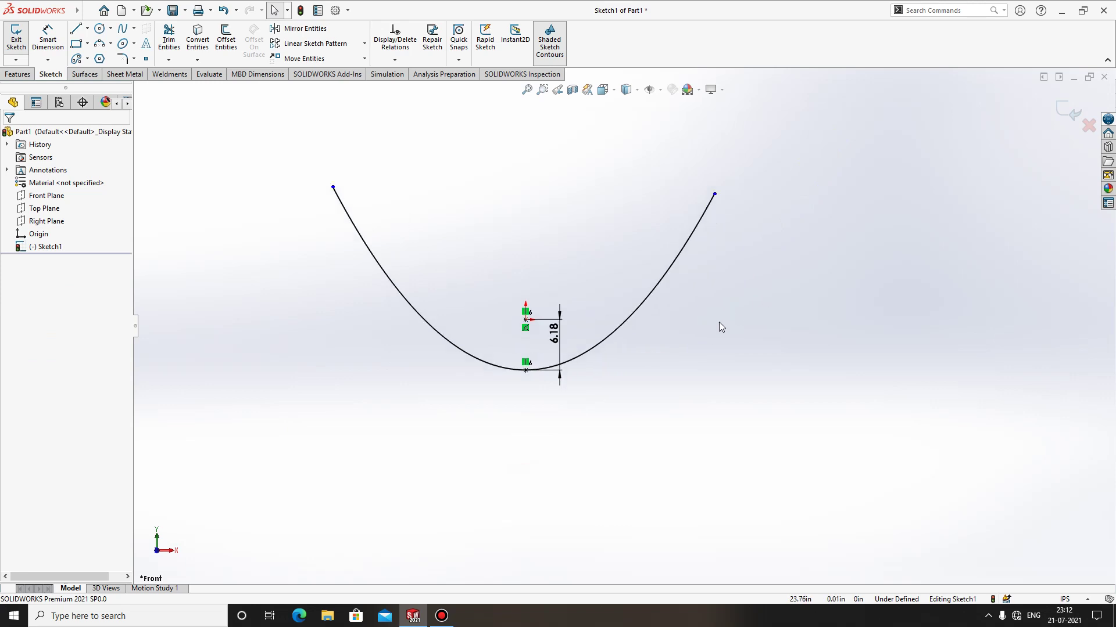
- Dimension the upper-left parabola endpoint 16.22 above the origin, abandoning a width dimension
{"action": "left_click", "coordinate": [48, 38]}
{"action": "left_click", "coordinate": [332, 187]}
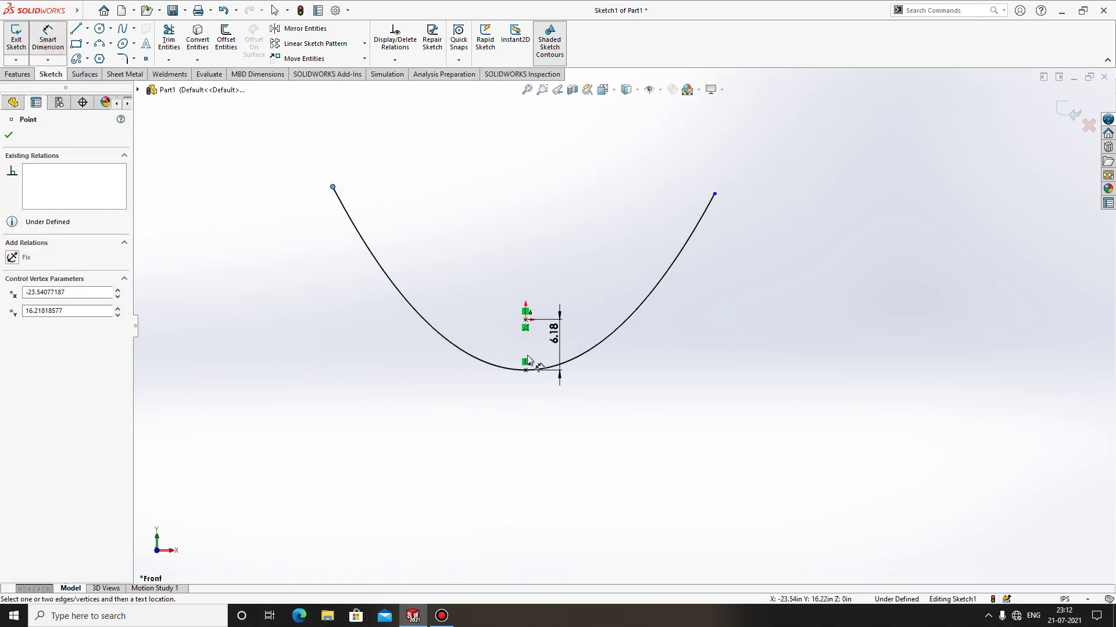
{"action": "left_click", "coordinate": [525, 320]}
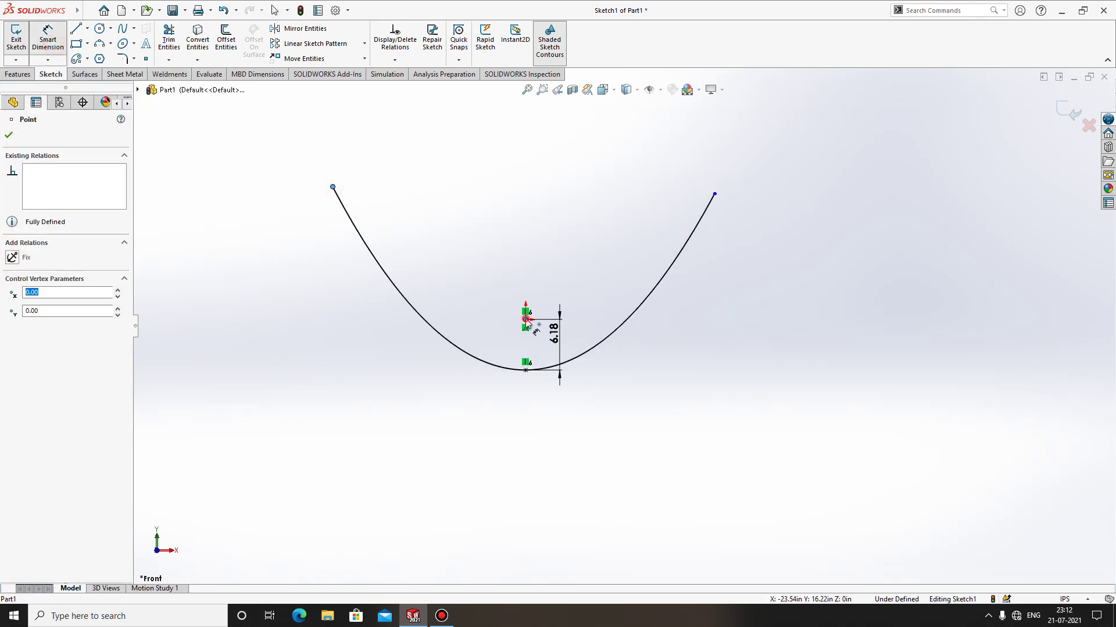
{"action": "left_click", "coordinate": [571, 208]}
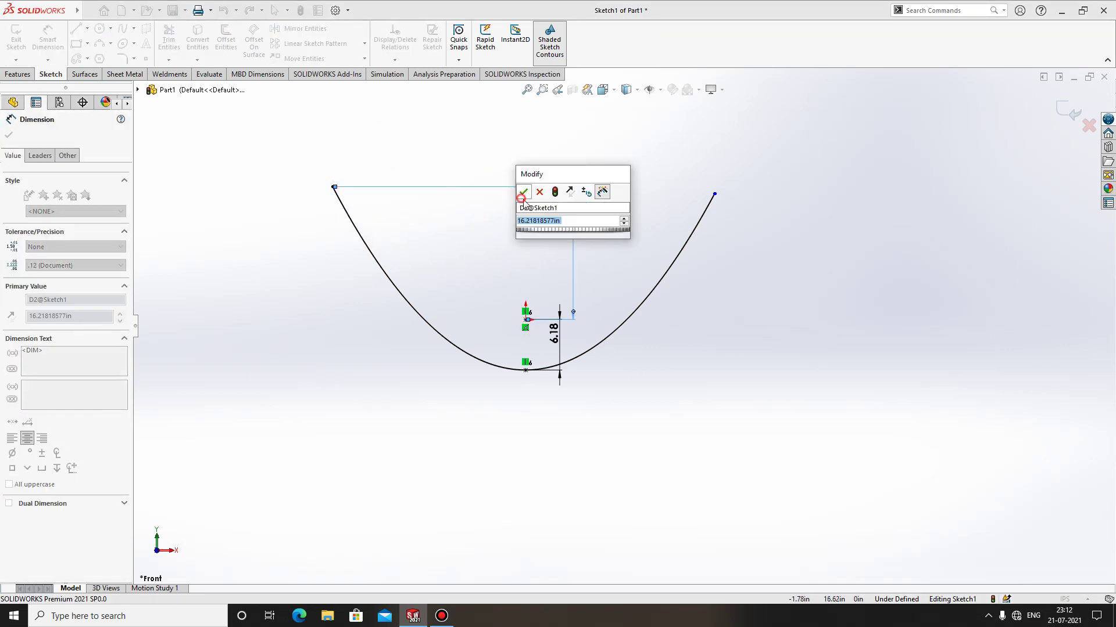
{"action": "left_click", "coordinate": [523, 192]}
{"action": "scroll", "coordinate": [560, 292], "scroll_direction": "down", "scroll_amount": 2}
{"action": "scroll", "coordinate": [586, 304], "scroll_direction": "up", "scroll_amount": 1}
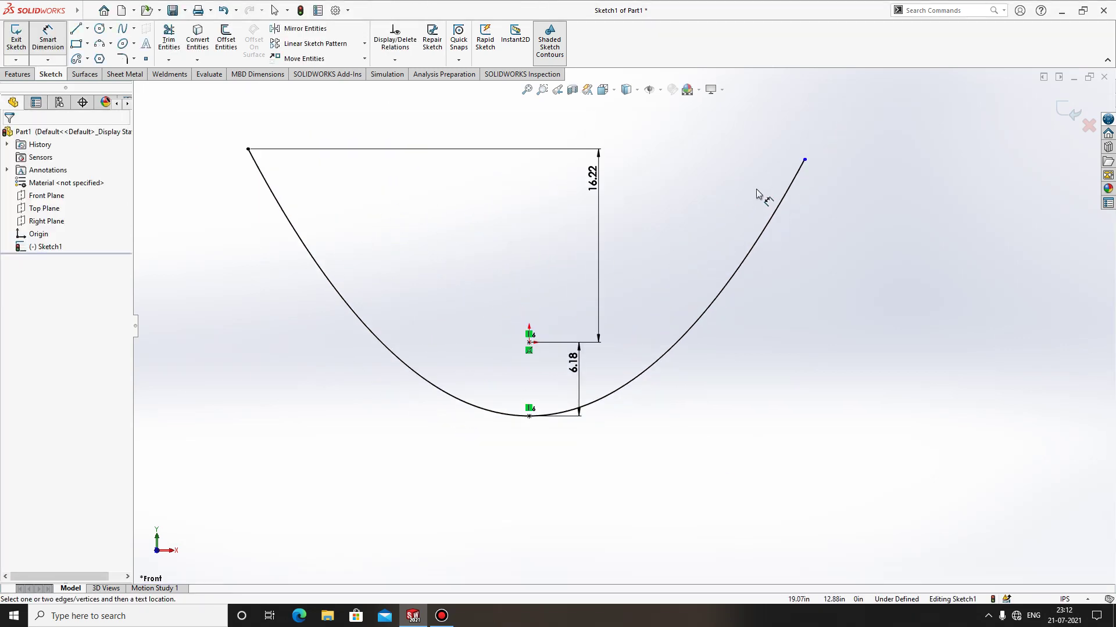
{"action": "left_click", "coordinate": [805, 159]}
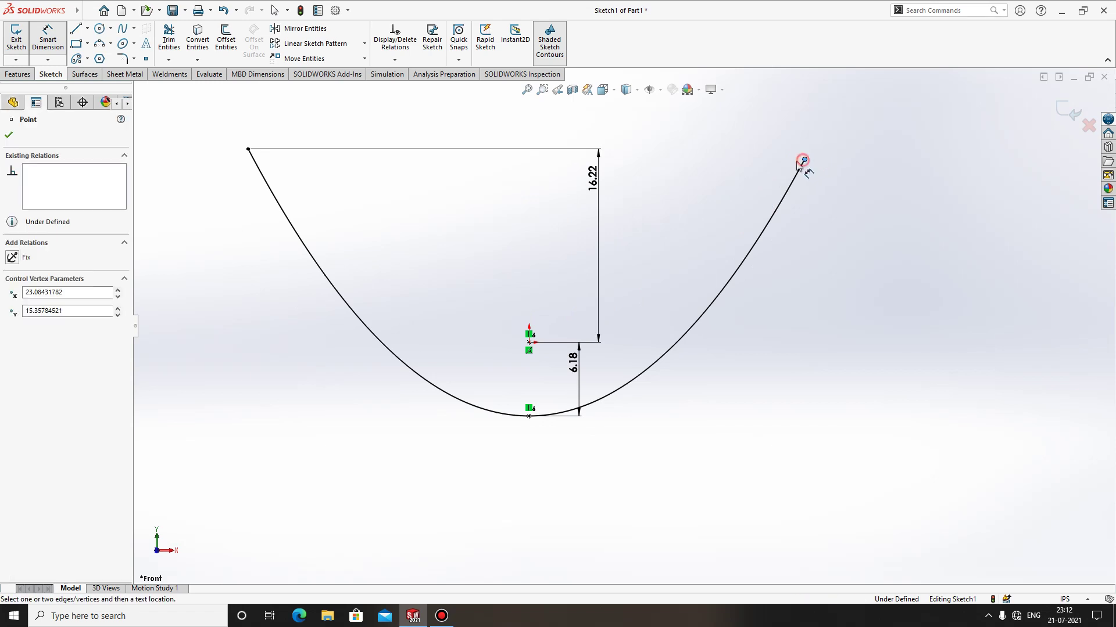
{"action": "left_click", "coordinate": [248, 149]}
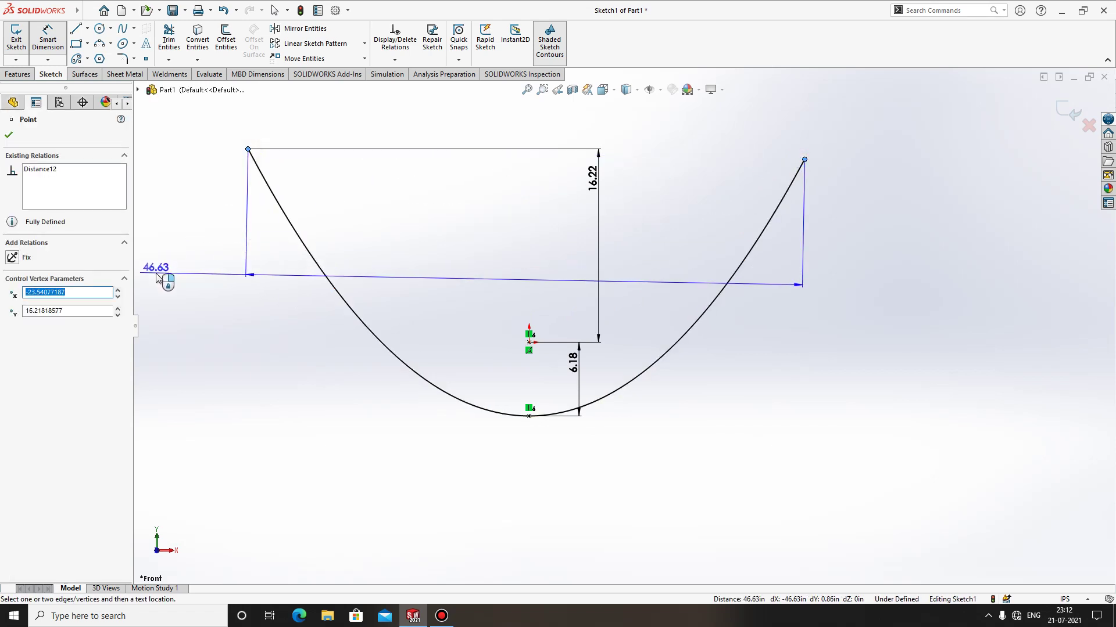
{"action": "key", "text": "Escape"}
{"action": "key", "text": "Escape"}
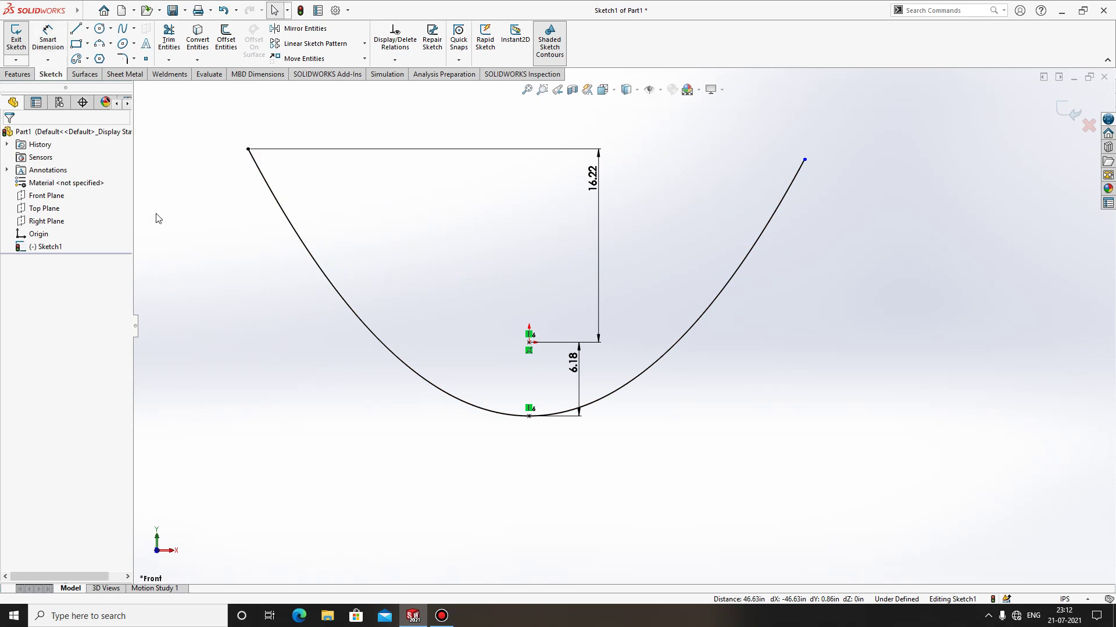
- Make the two parabola endpoints Horizontal so the sketch is fully defined
{"action": "left_click", "coordinate": [249, 150]}
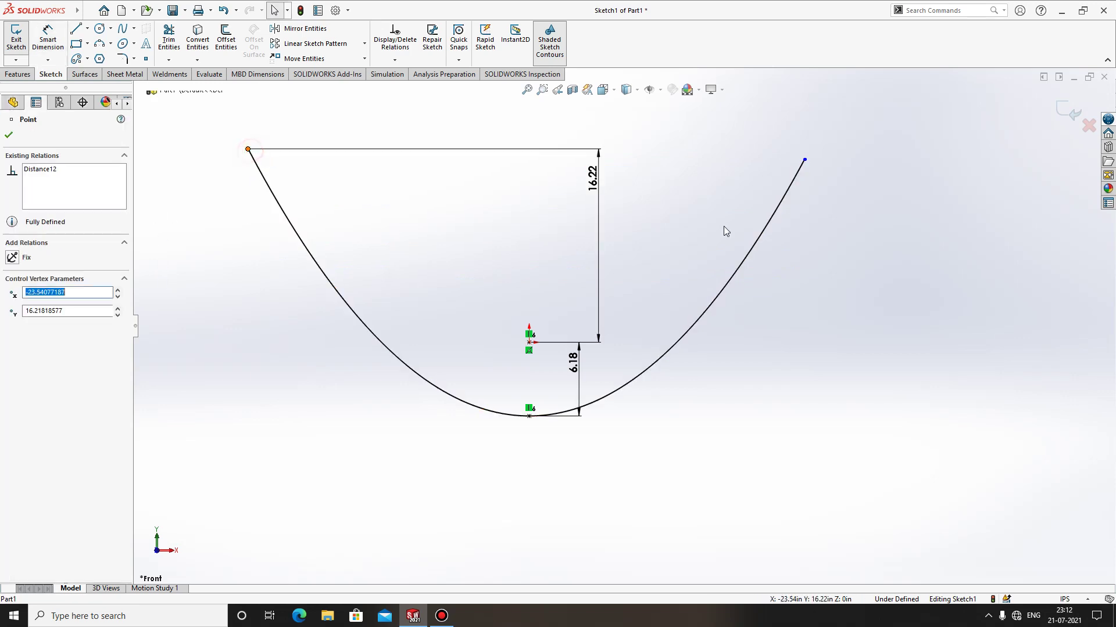
{"action": "left_click", "coordinate": [805, 160], "text": "ctrl"}
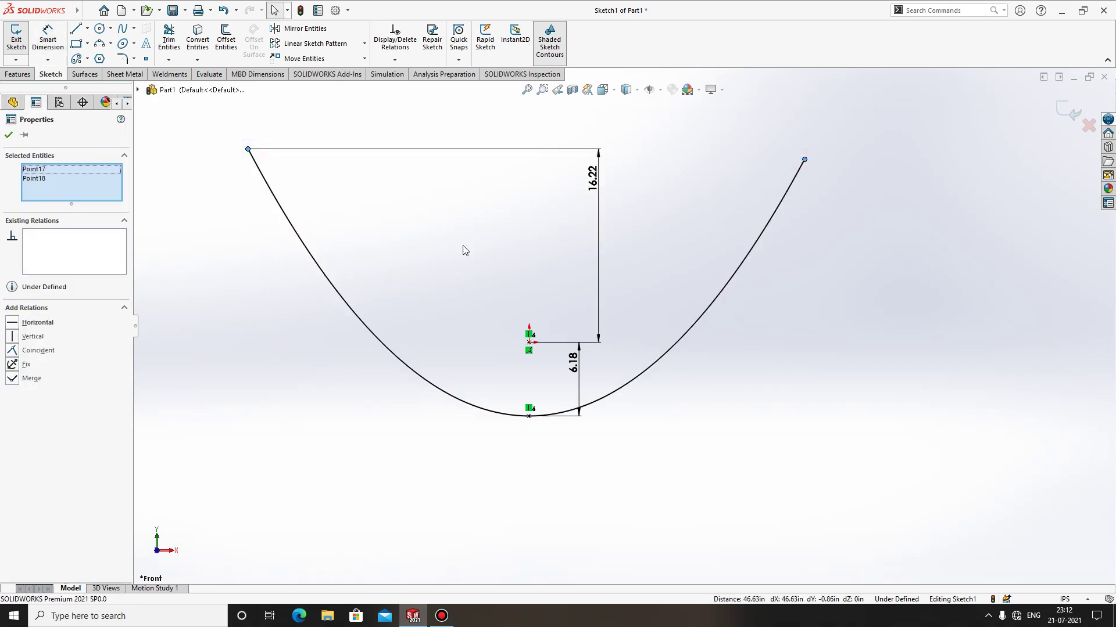
{"action": "left_click", "coordinate": [13, 324]}
{"action": "key", "text": "f"}
{"action": "left_click", "coordinate": [552, 545]}
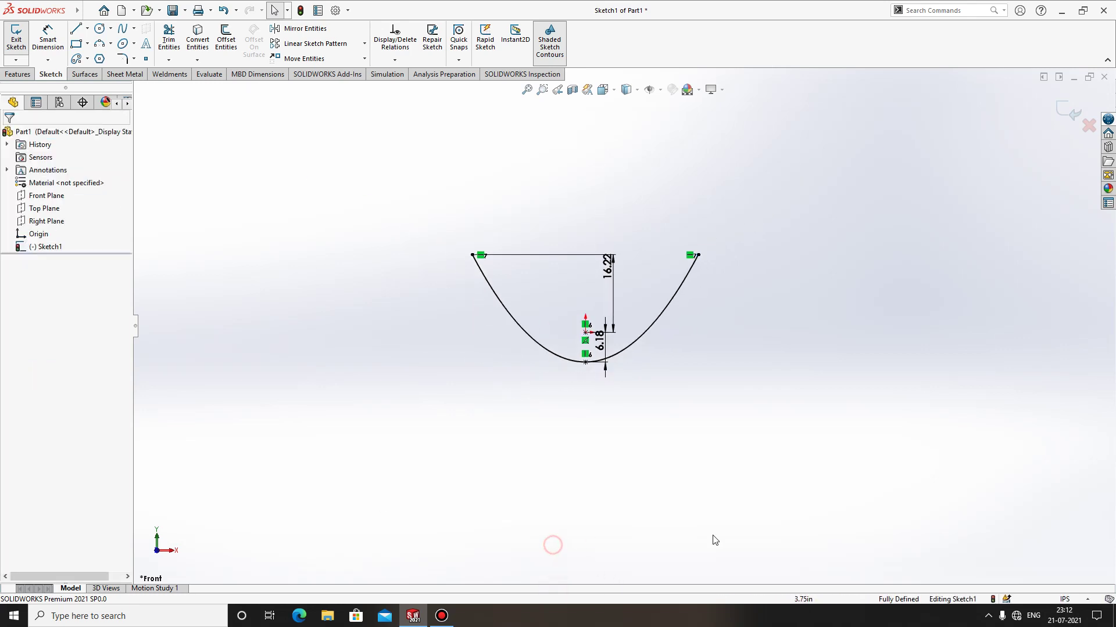
- Box-select the parabola with its dimensions and delete them
{"action": "scroll", "coordinate": [653, 424], "scroll_direction": "down", "scroll_amount": 3}
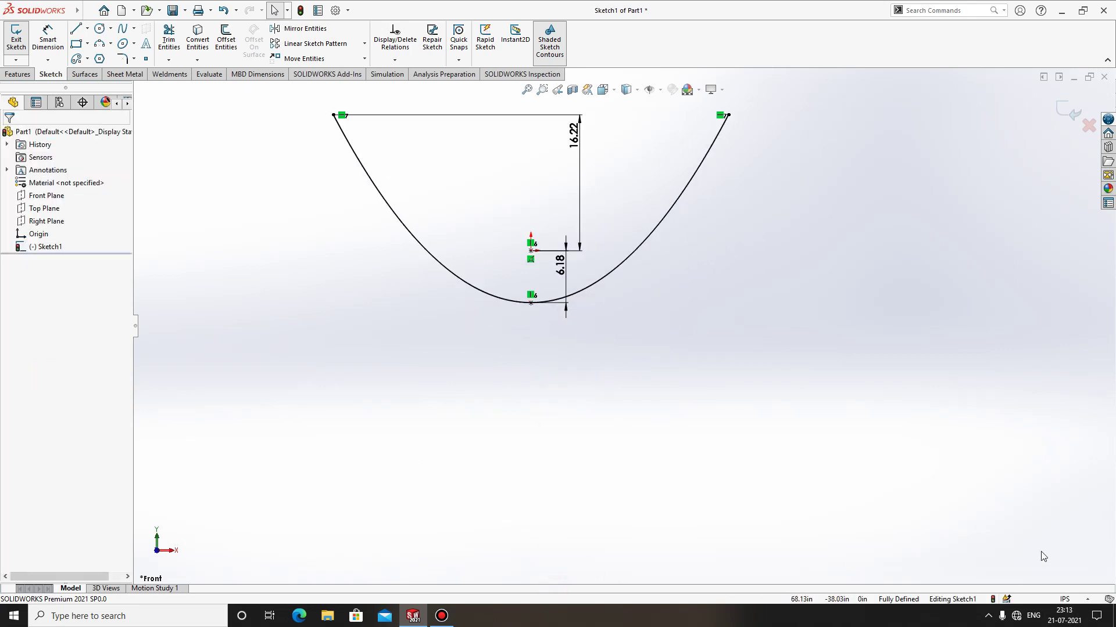
{"action": "scroll", "coordinate": [811, 490], "scroll_direction": "up", "scroll_amount": 5}
{"action": "left_click_drag", "start_coordinate": [864, 506], "coordinate": [318, 133]}
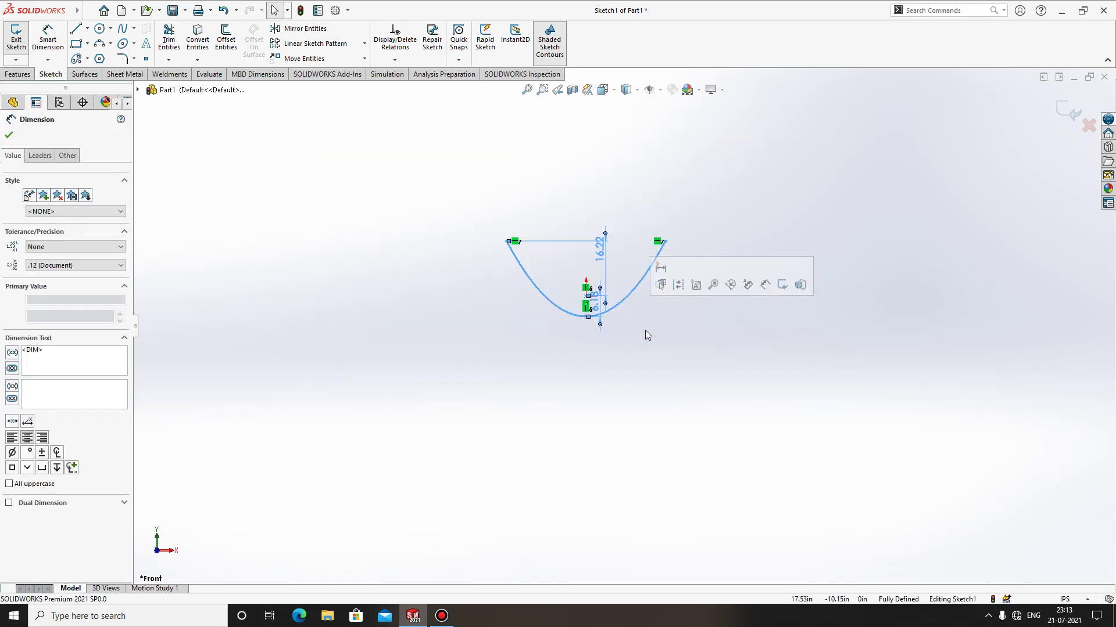
{"action": "key", "text": "Delete"}
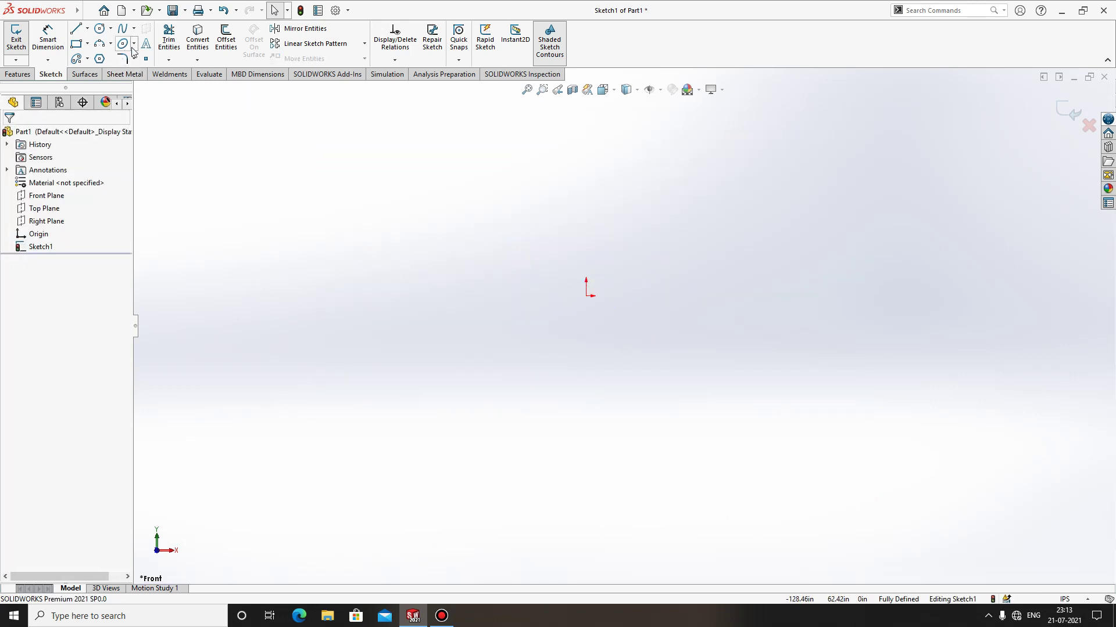
{"action": "left_click", "coordinate": [133, 45]}
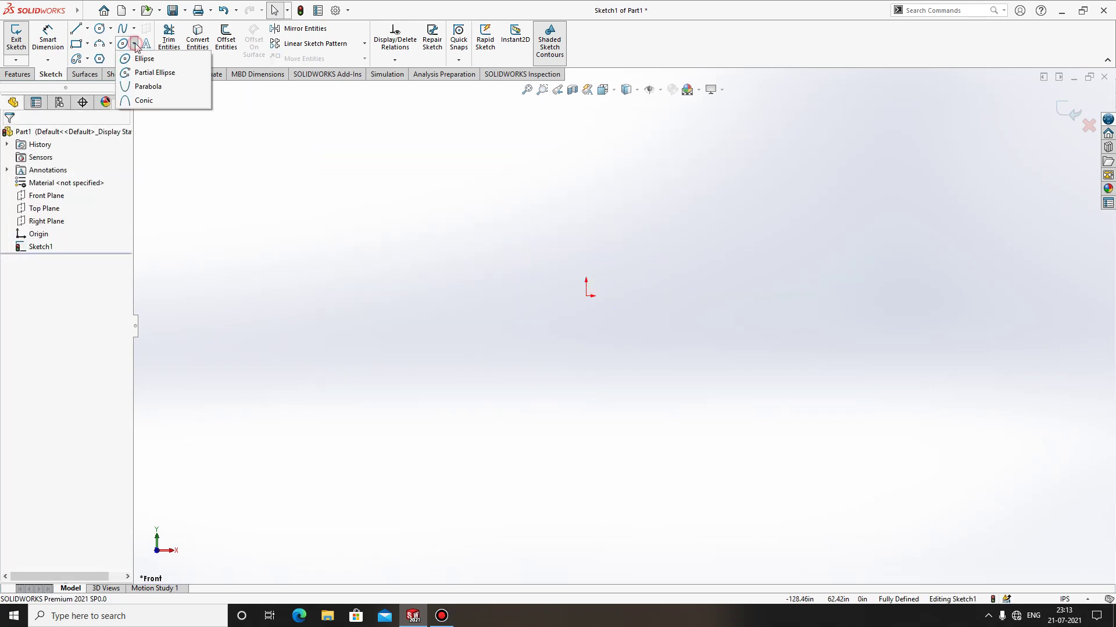
{"action": "left_click", "coordinate": [129, 101]}
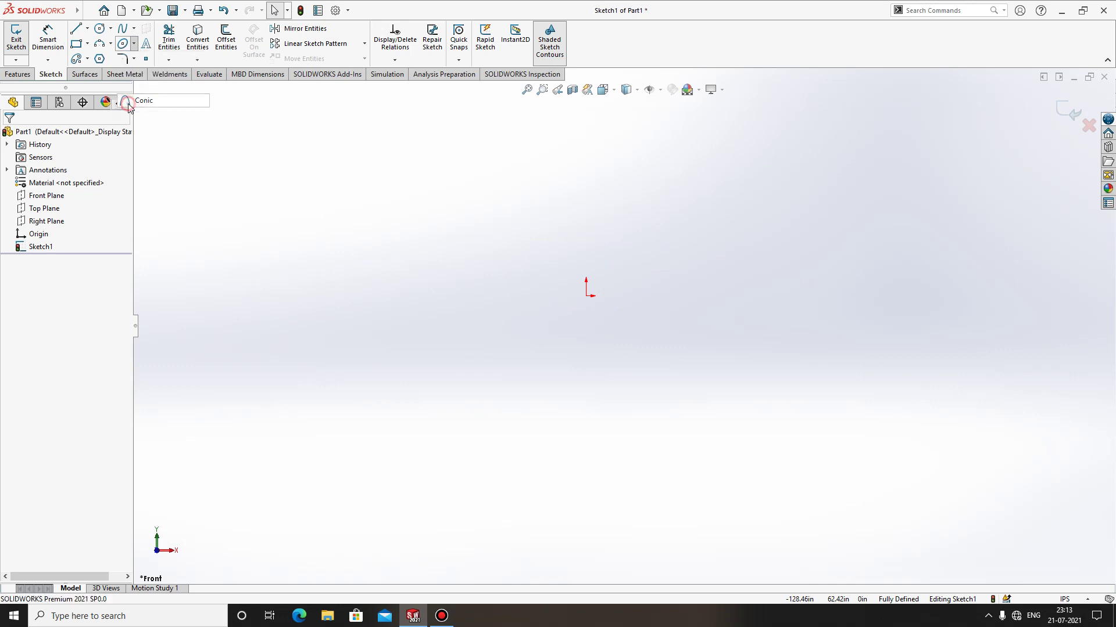
{"action": "left_click", "coordinate": [586, 297]}
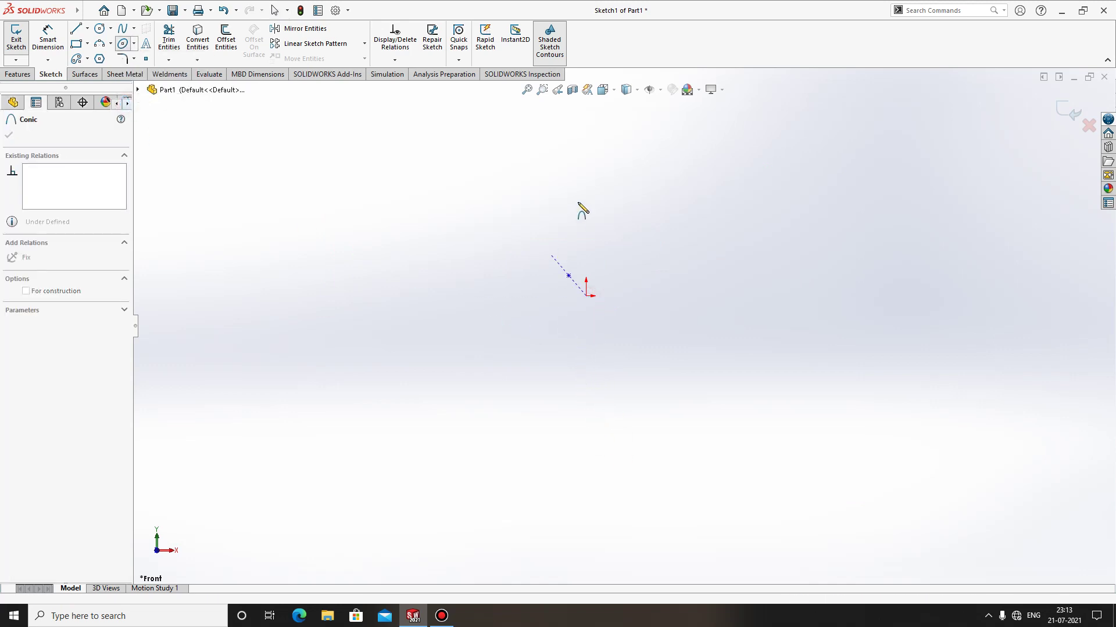
{"action": "left_click", "coordinate": [580, 137]}
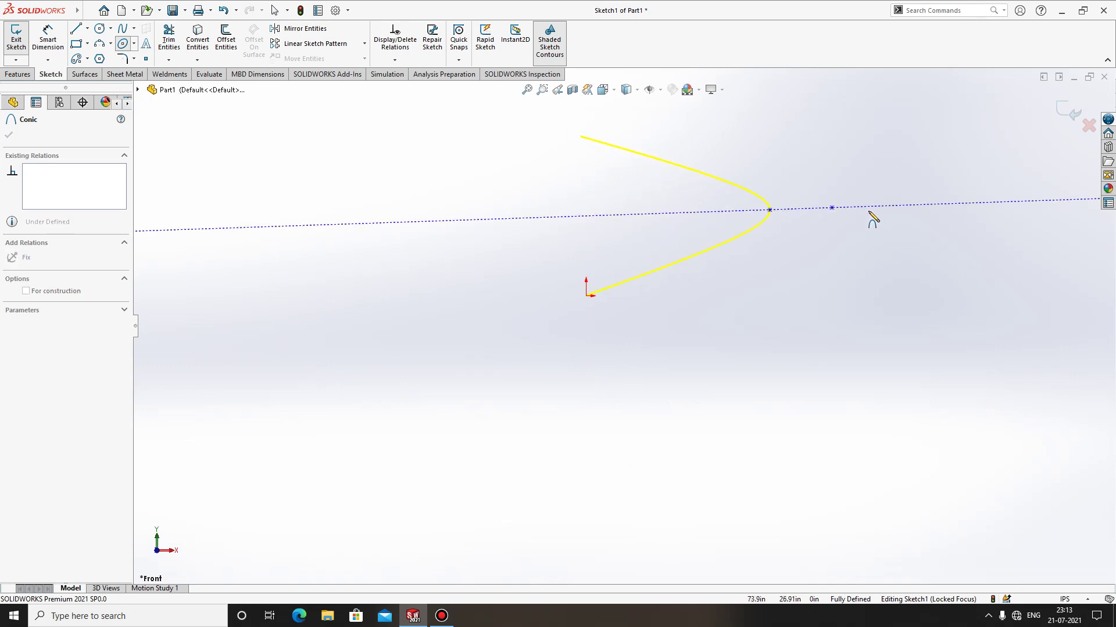
{"action": "left_click", "coordinate": [719, 196]}
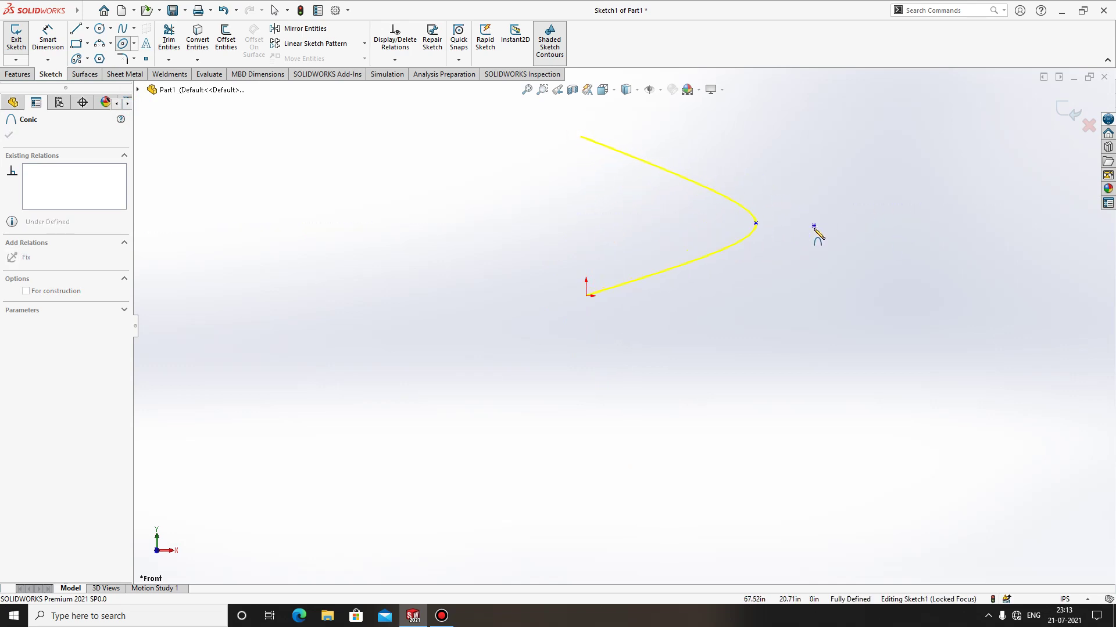
{"action": "left_click", "coordinate": [814, 227]}
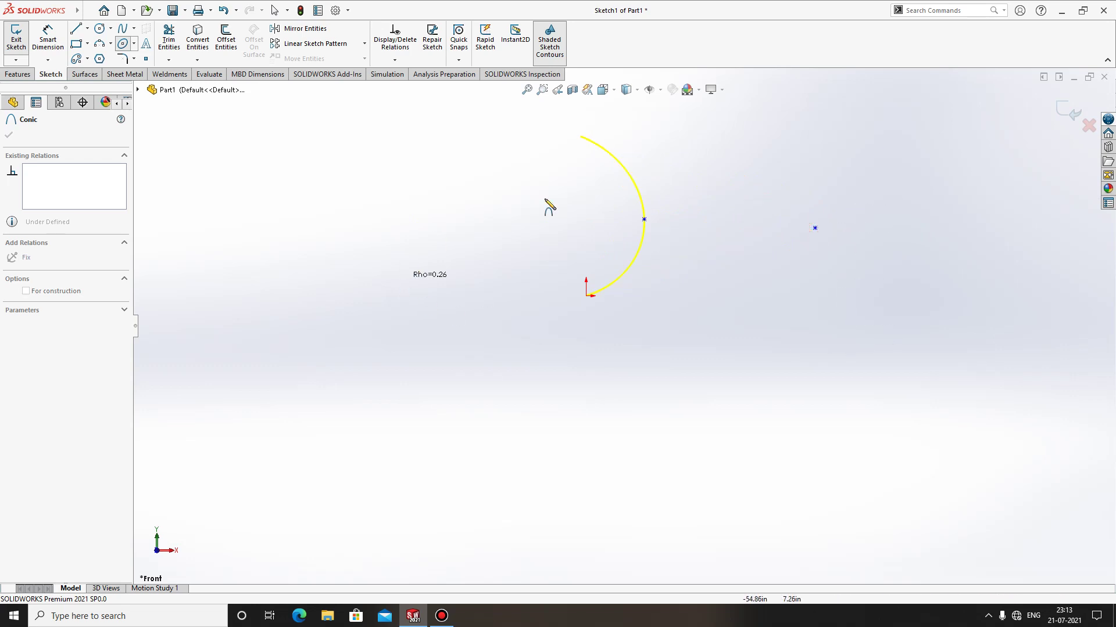
{"action": "left_click", "coordinate": [723, 238]}
{"action": "key", "text": "Escape"}
{"action": "left_click_drag", "start_coordinate": [930, 405], "coordinate": [668, 201]}
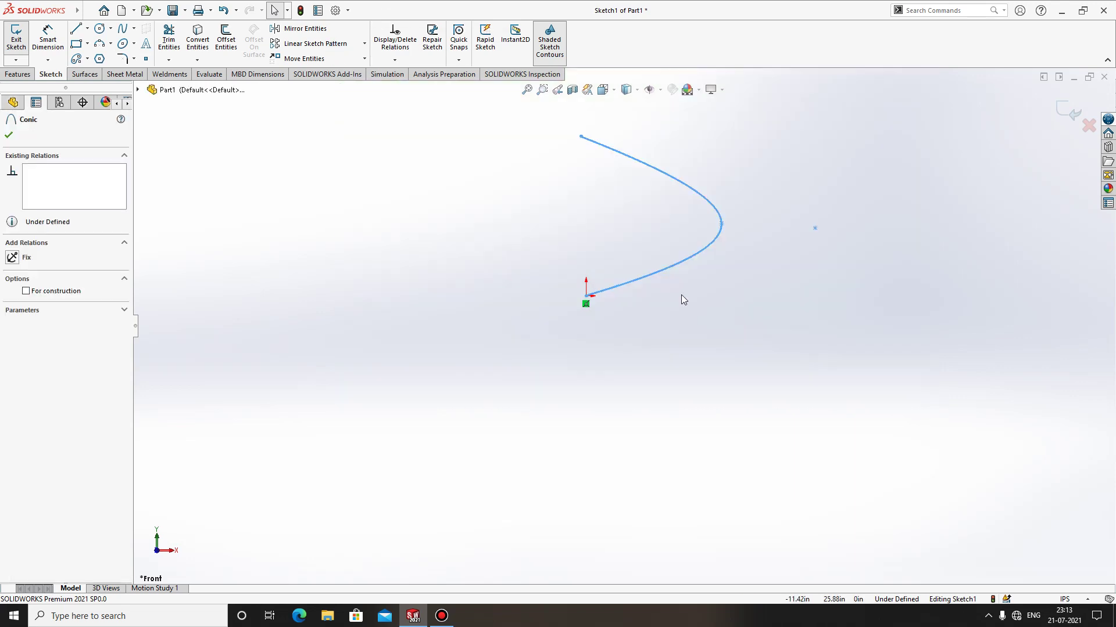
{"action": "key", "text": "Delete"}
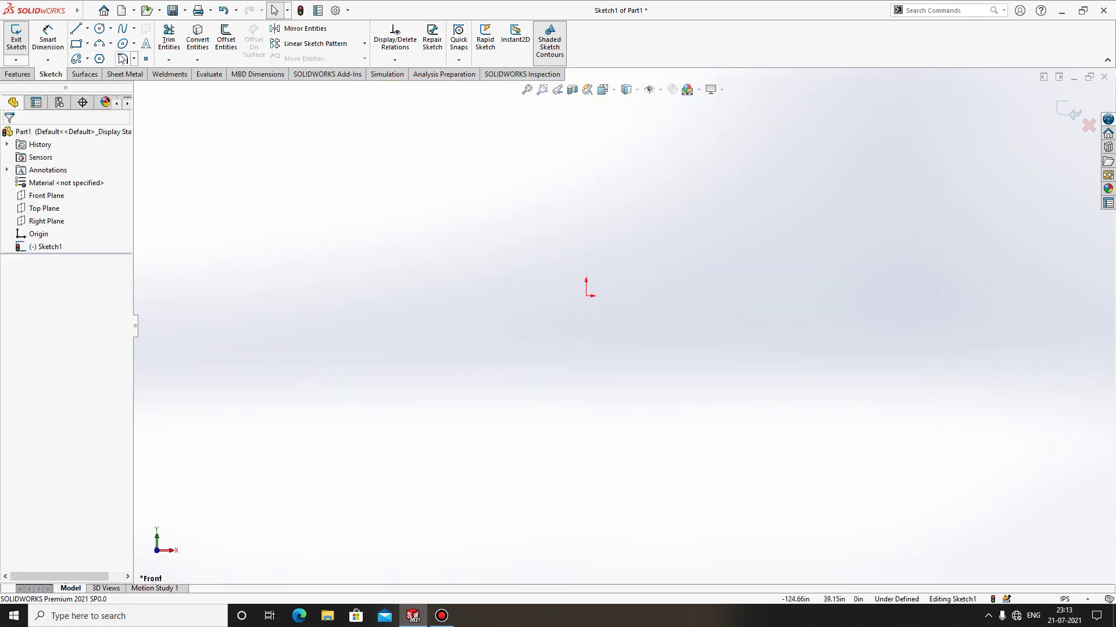
- Browse the ellipse-type curve and fillet/chamfer tool lists
{"action": "left_click", "coordinate": [134, 45]}
{"action": "left_click", "coordinate": [232, 226]}
{"action": "left_click", "coordinate": [134, 59]}
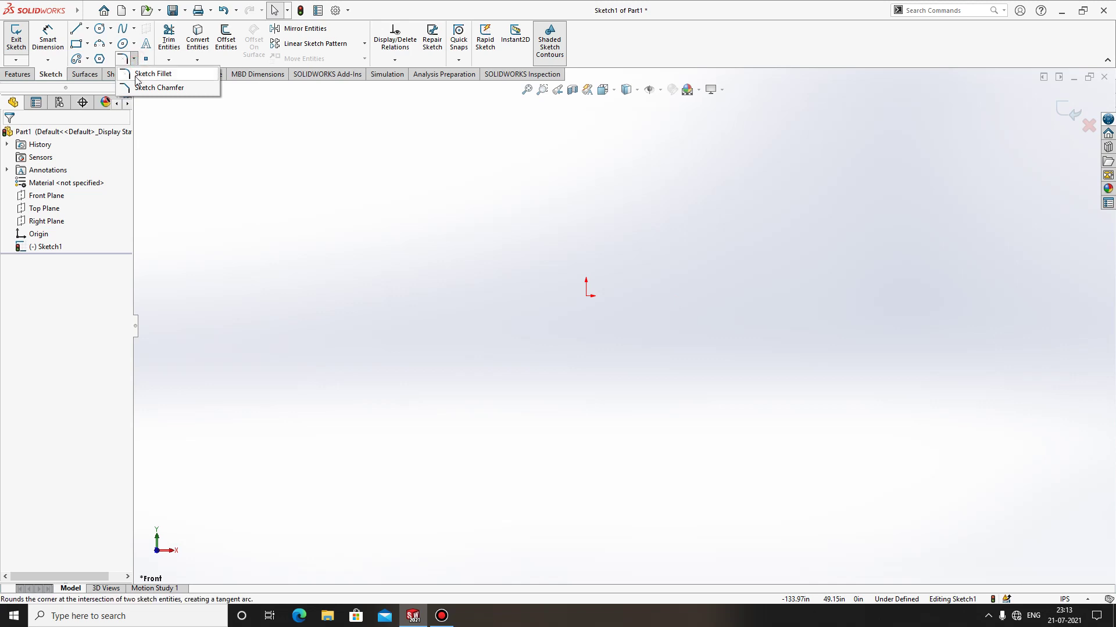
{"action": "middle_click_drag", "start_coordinate": [585, 373], "coordinate": [616, 401], "text": "ctrl"}
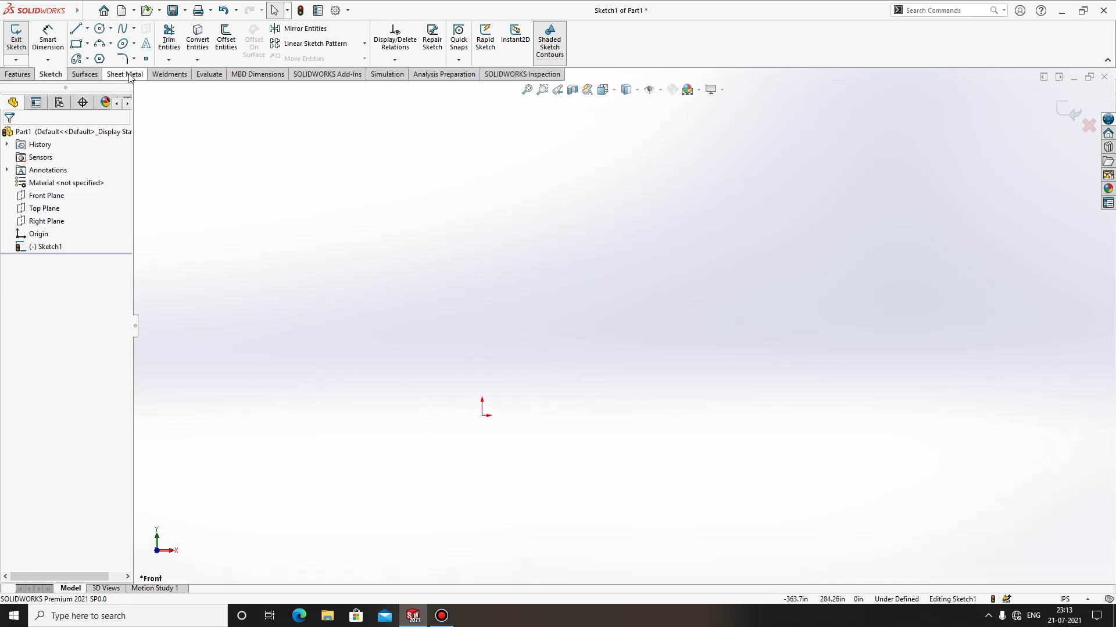
- Draw a corner rectangle starting at the origin
{"action": "left_click", "coordinate": [76, 43]}
{"action": "left_click", "coordinate": [483, 416]}
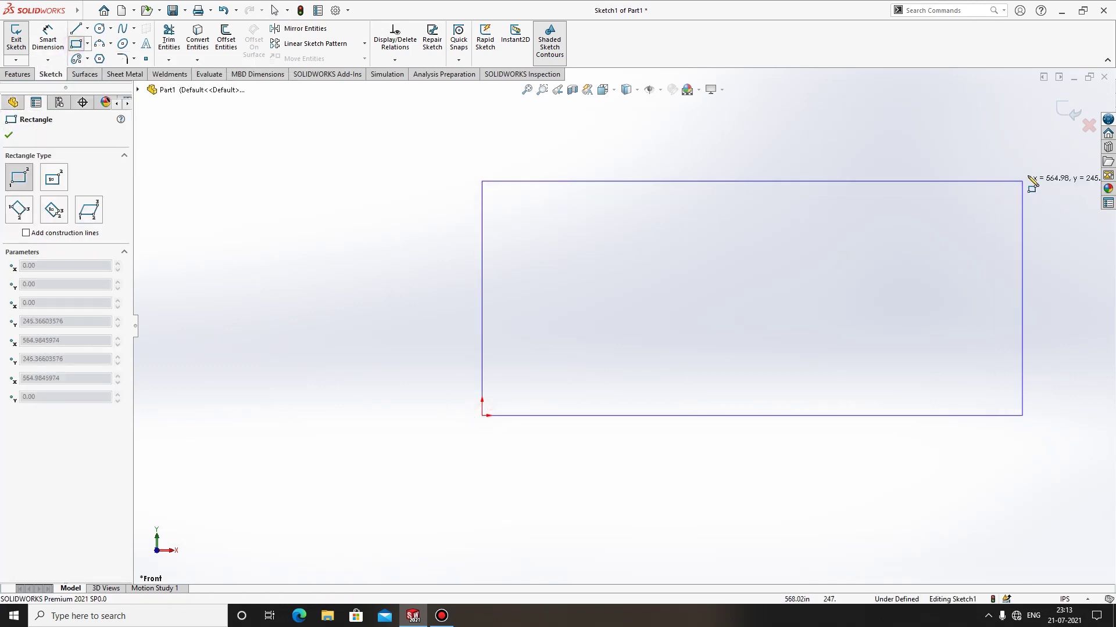
{"action": "left_click", "coordinate": [1028, 176]}
{"action": "key", "text": "Escape"}
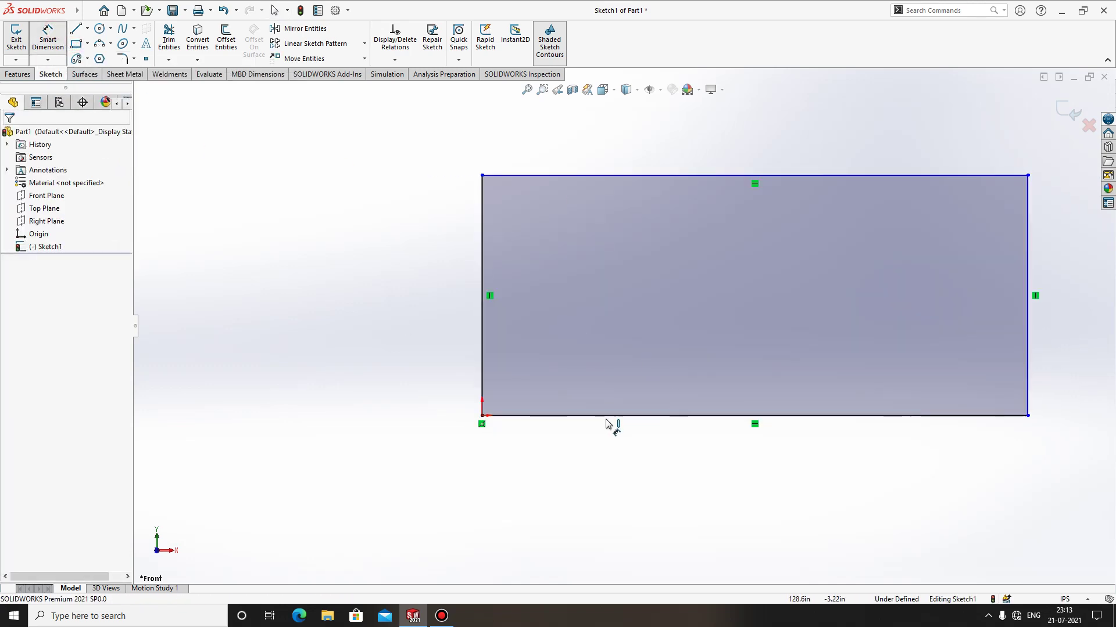
- Dimension the rectangle 50 wide along the bottom and 40 tall on the left
{"action": "left_click", "coordinate": [608, 416]}
{"action": "left_click", "coordinate": [608, 471]}
{"action": "type", "text": "50"}
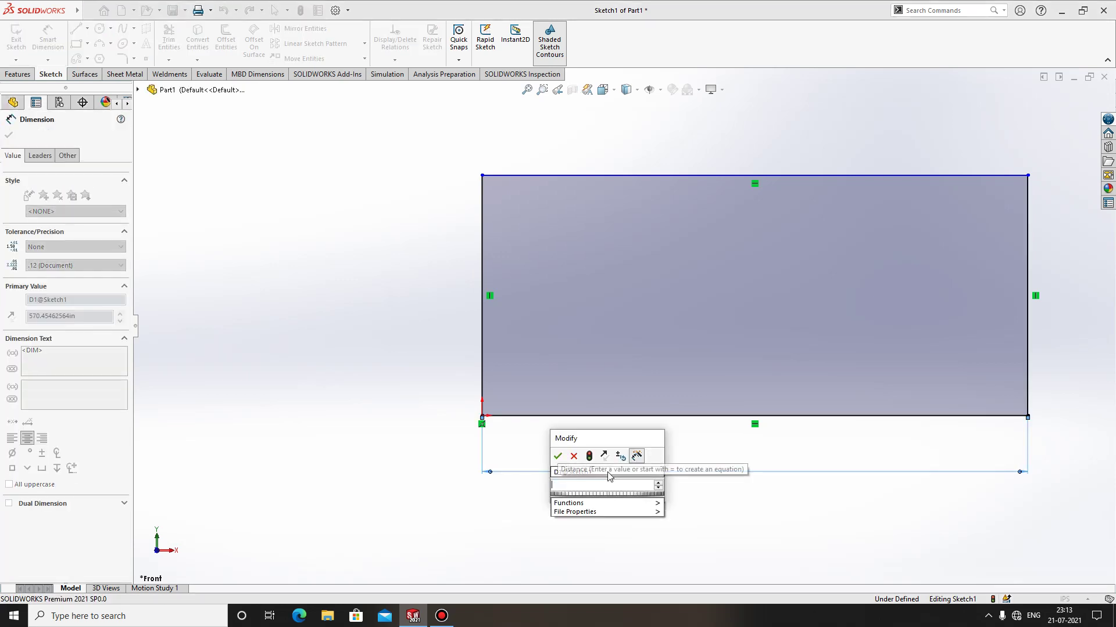
{"action": "key", "text": "Return"}
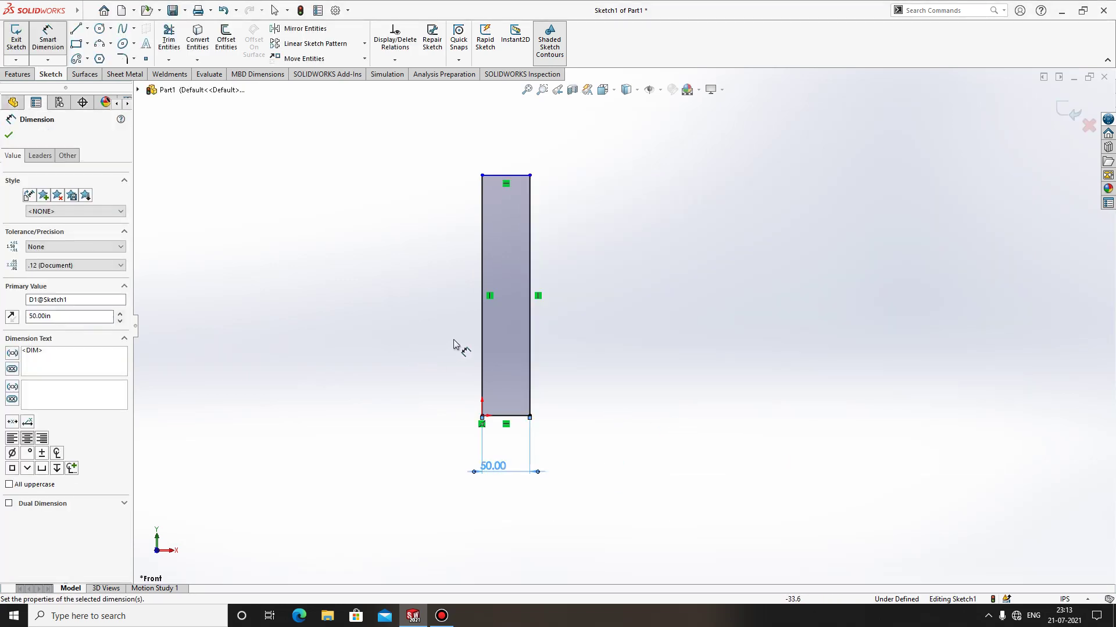
{"action": "left_click", "coordinate": [482, 347]}
{"action": "left_click", "coordinate": [415, 347]}
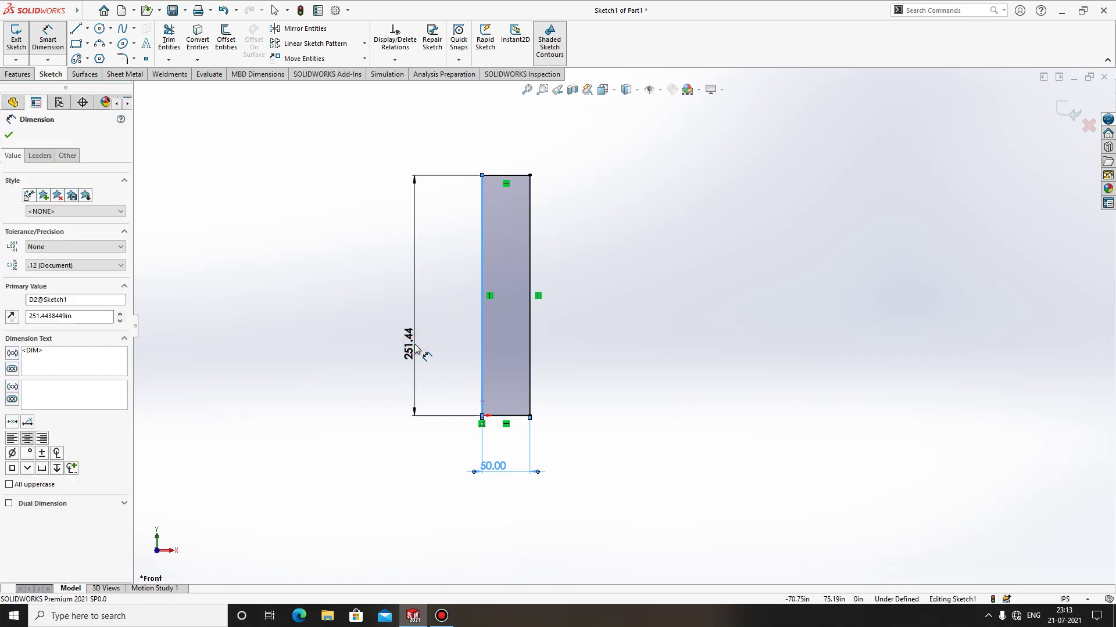
{"action": "type", "text": "40"}
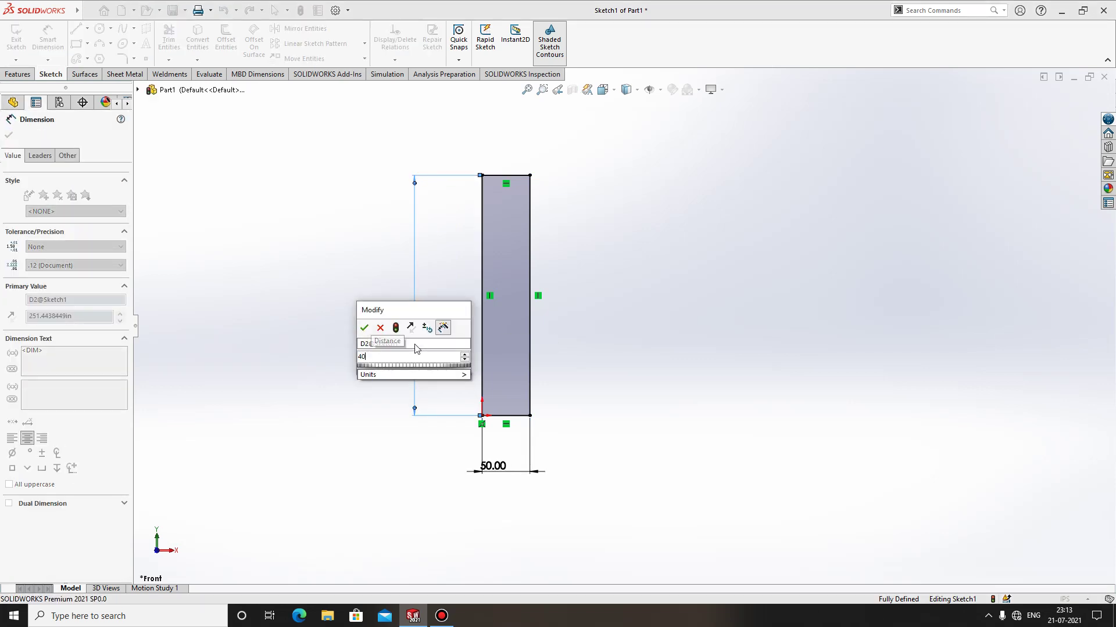
{"action": "key", "text": "Return"}
- Pan and zoom to recentre the dimensioned rectangle in view
{"action": "left_click", "coordinate": [654, 421]}
{"action": "scroll", "coordinate": [501, 244], "scroll_direction": "down", "scroll_amount": 2}
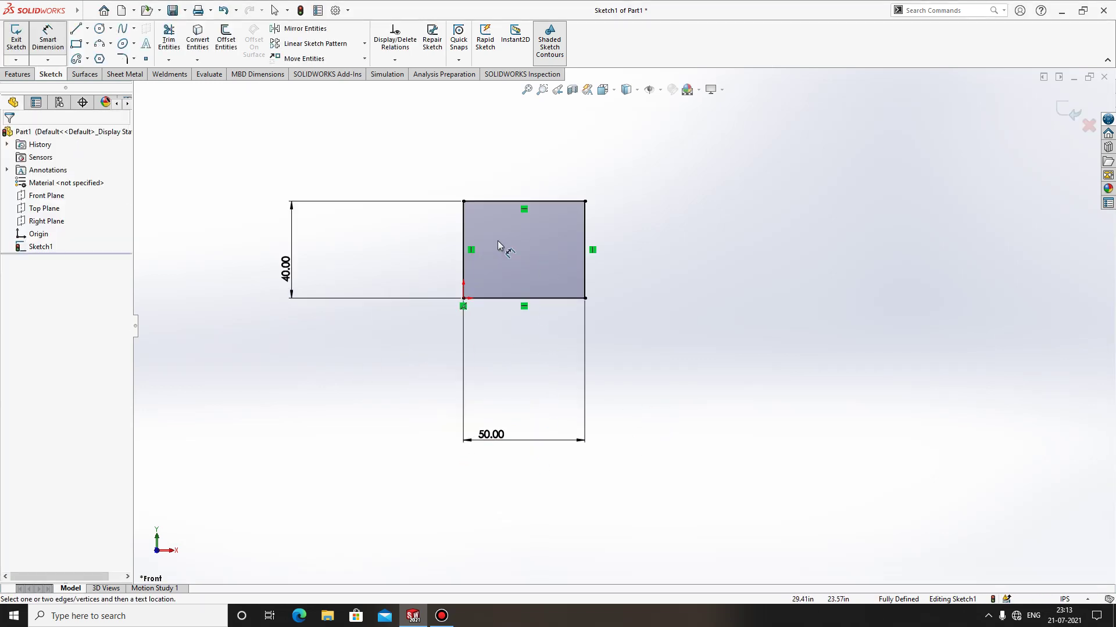
{"action": "scroll", "coordinate": [595, 165], "scroll_direction": "down", "scroll_amount": 1}
{"action": "middle_click_drag", "start_coordinate": [273, 285], "coordinate": [481, 266], "text": "ctrl"}
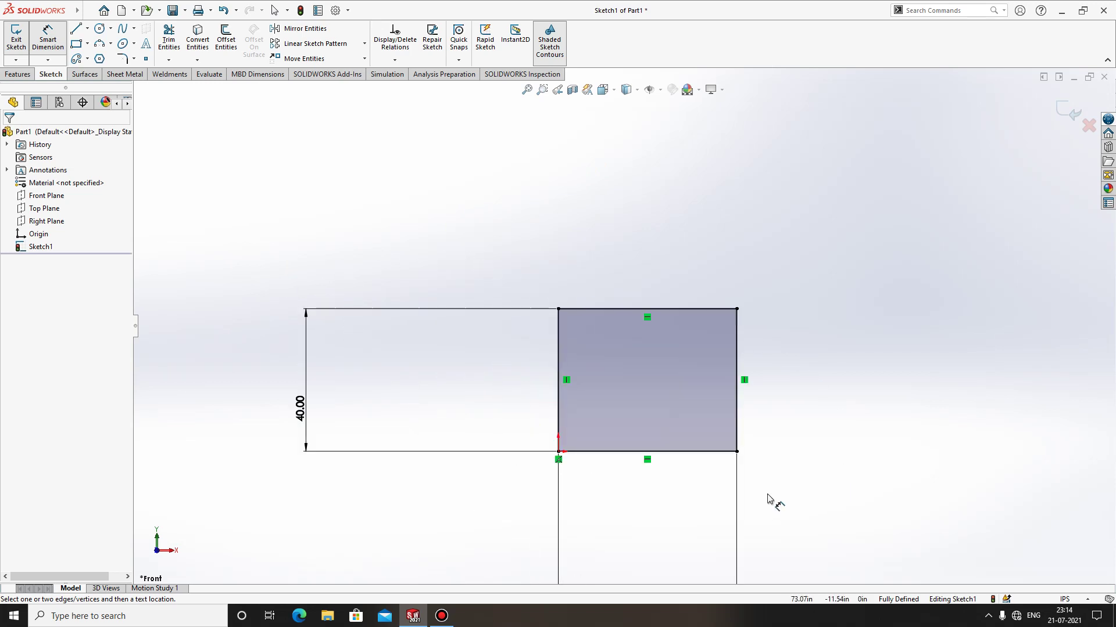
{"action": "scroll", "coordinate": [622, 279], "scroll_direction": "up", "scroll_amount": 2}
{"action": "scroll", "coordinate": [812, 463], "scroll_direction": "down", "scroll_amount": 2}
{"action": "scroll", "coordinate": [722, 481], "scroll_direction": "up", "scroll_amount": 2}
{"action": "scroll", "coordinate": [700, 461], "scroll_direction": "down", "scroll_amount": 2}
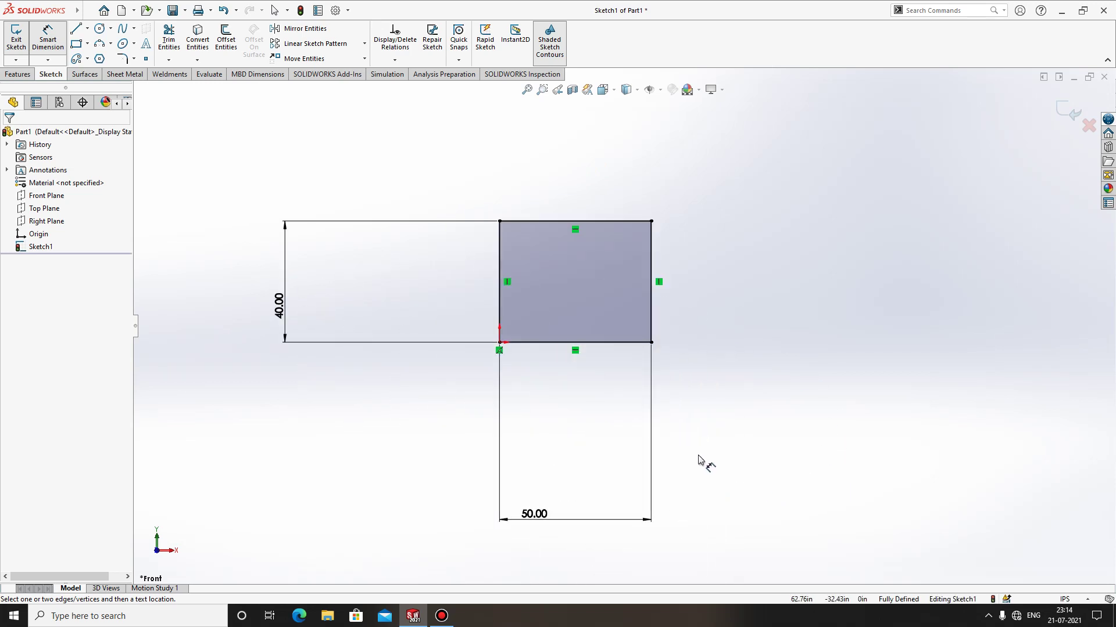
{"action": "left_click", "coordinate": [135, 61]}
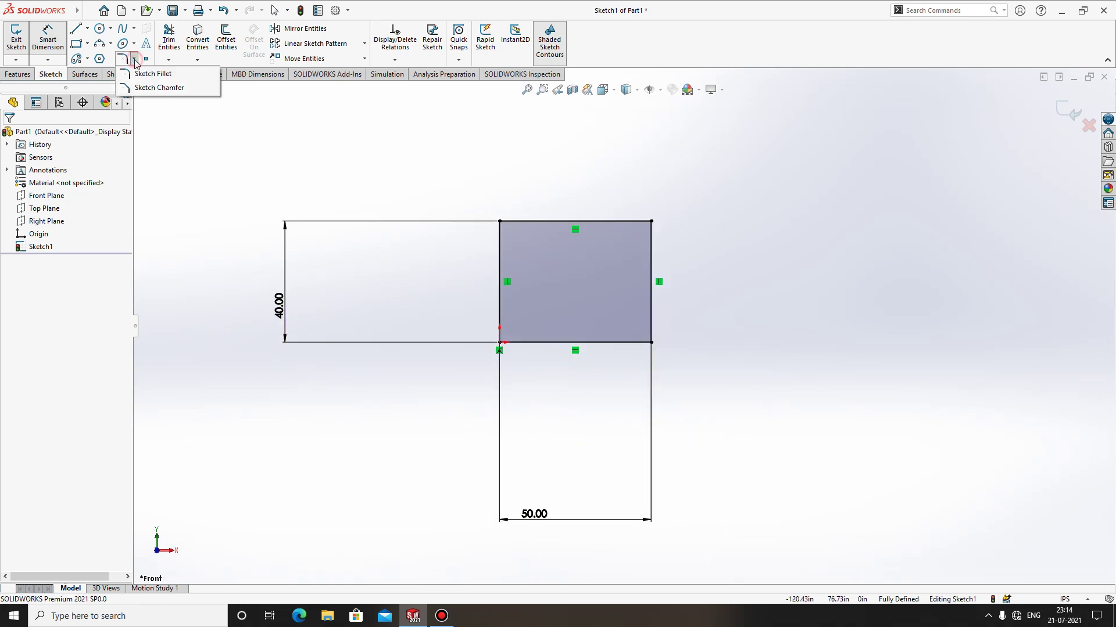
- Change document units from IPS to MMGS, reopen Sketch1 and start a 5 mm Sketch Fillet
{"action": "left_click", "coordinate": [135, 74]}
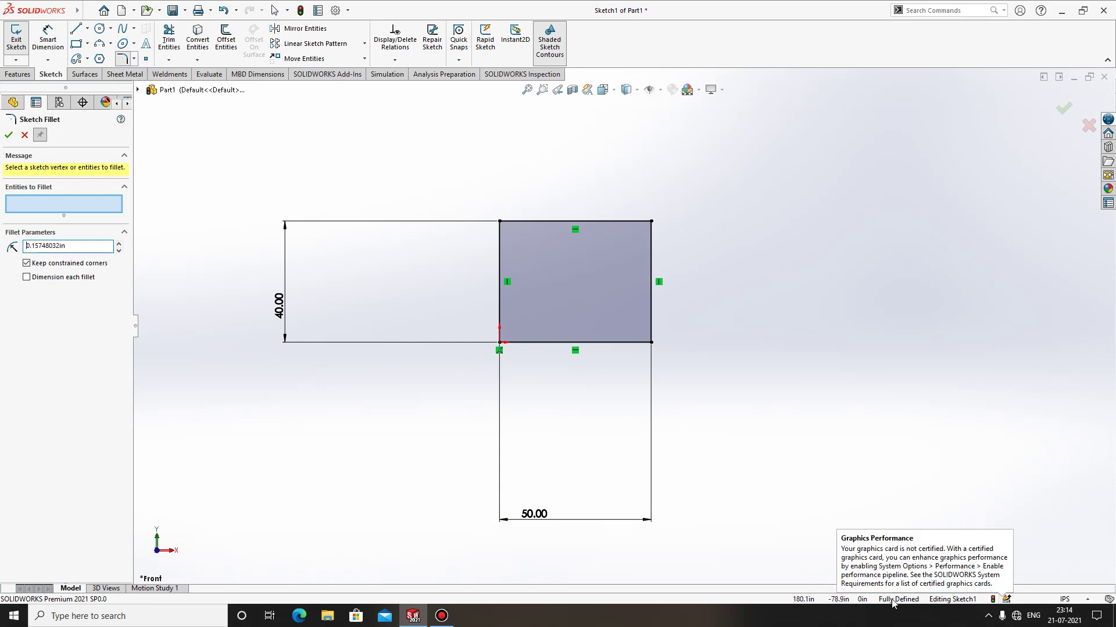
{"action": "left_click", "coordinate": [1067, 600]}
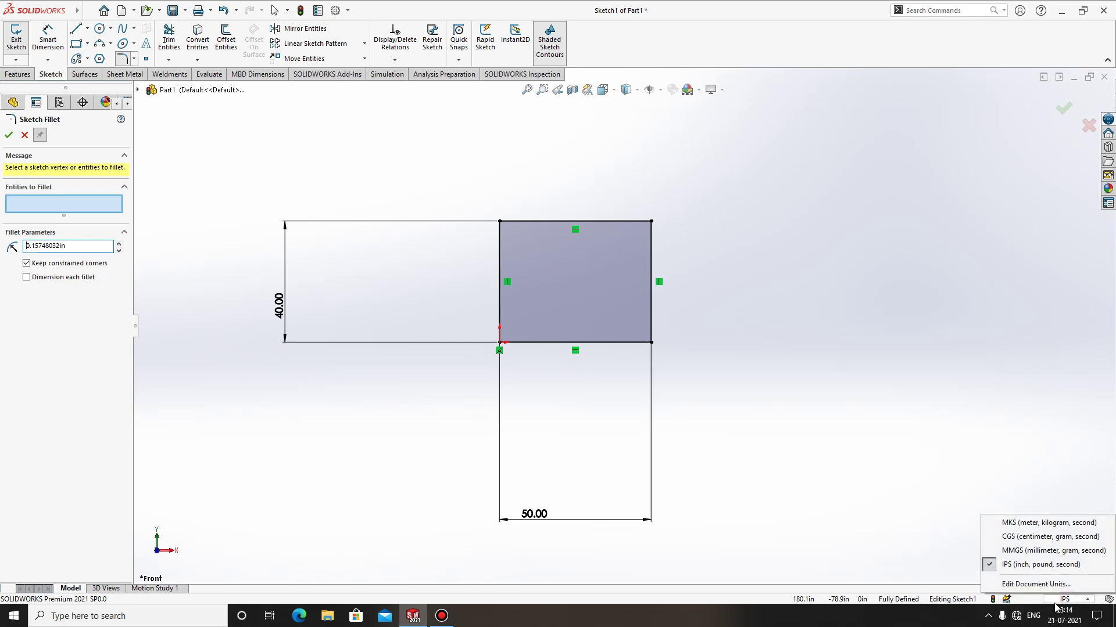
{"action": "left_click", "coordinate": [1038, 551]}
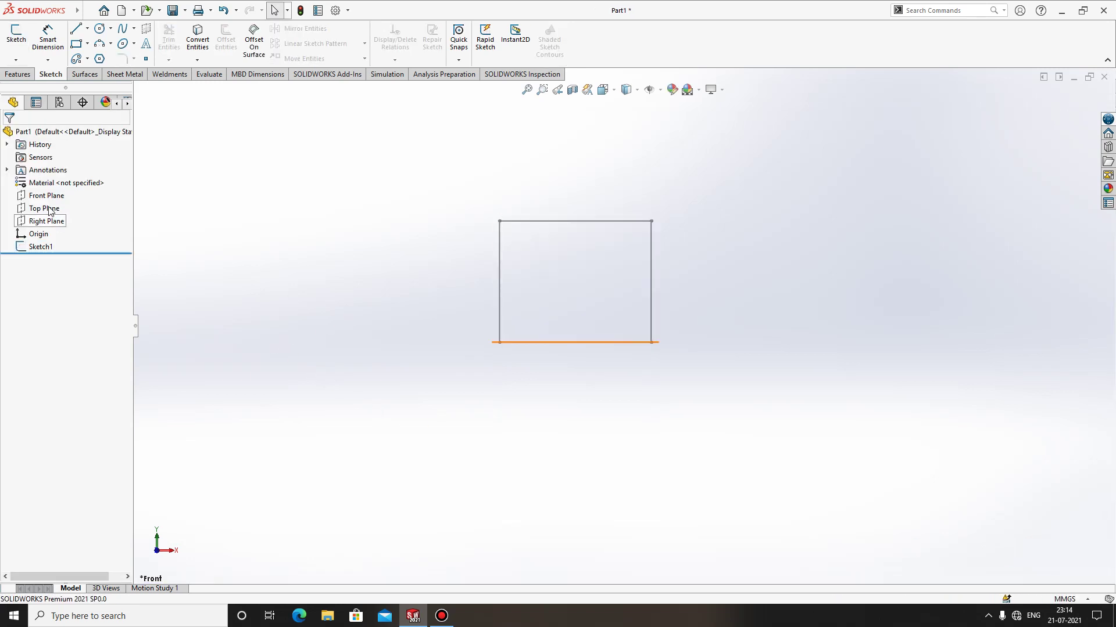
{"action": "left_click", "coordinate": [40, 248]}
{"action": "left_click", "coordinate": [54, 220]}
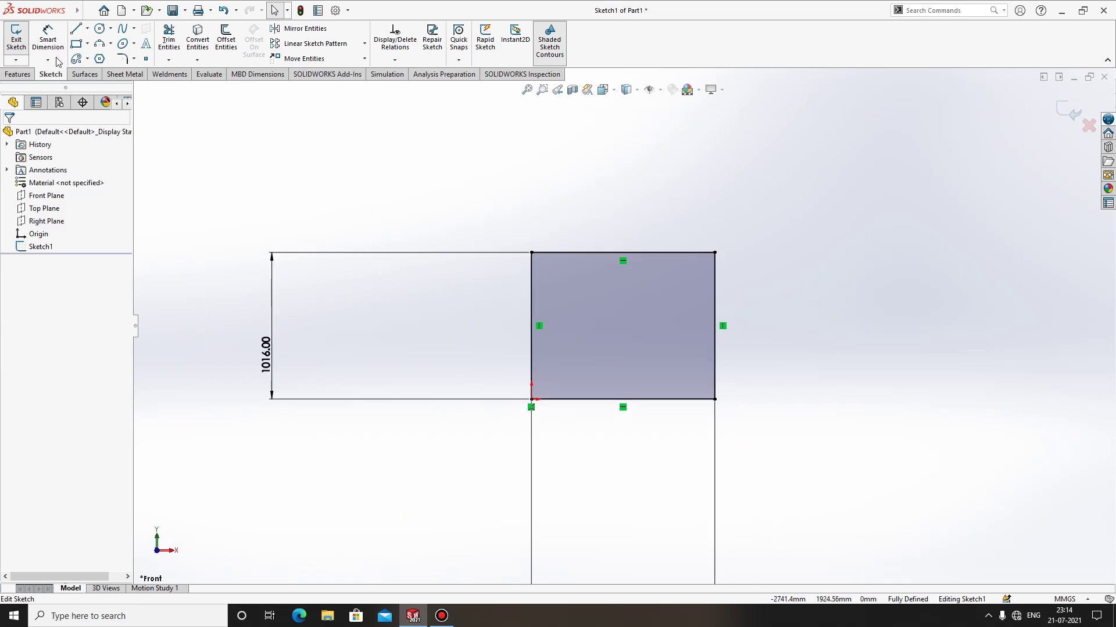
{"action": "left_click", "coordinate": [125, 60]}
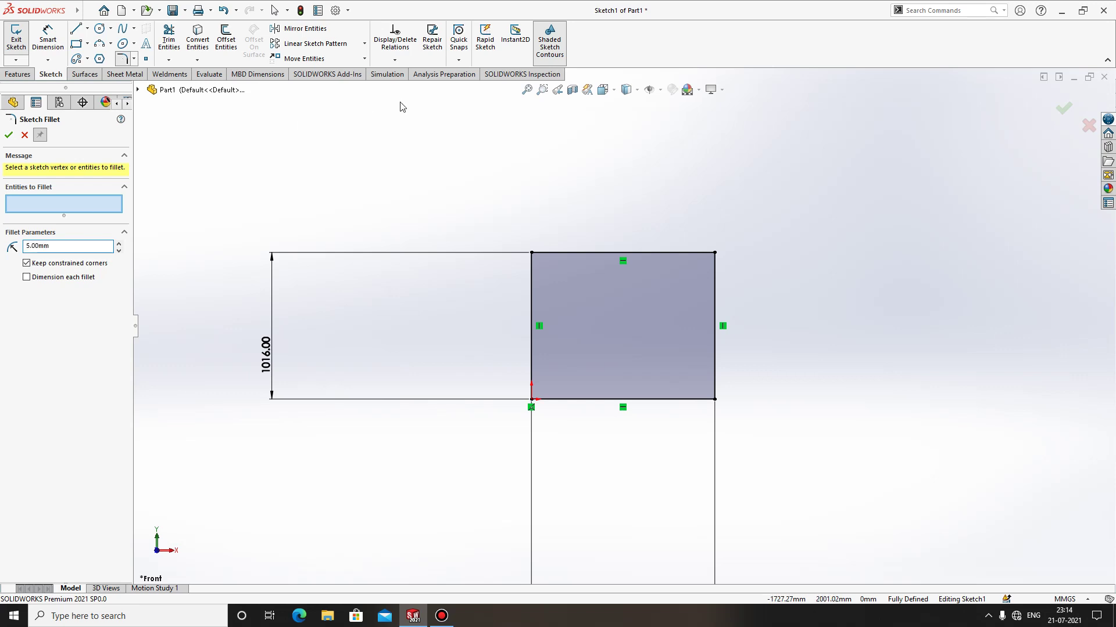
- Round the rectangle's top-left corner with a 65 mm fillet
{"action": "key", "text": "z"}
{"action": "scroll", "coordinate": [610, 341], "scroll_direction": "down", "scroll_amount": 4}
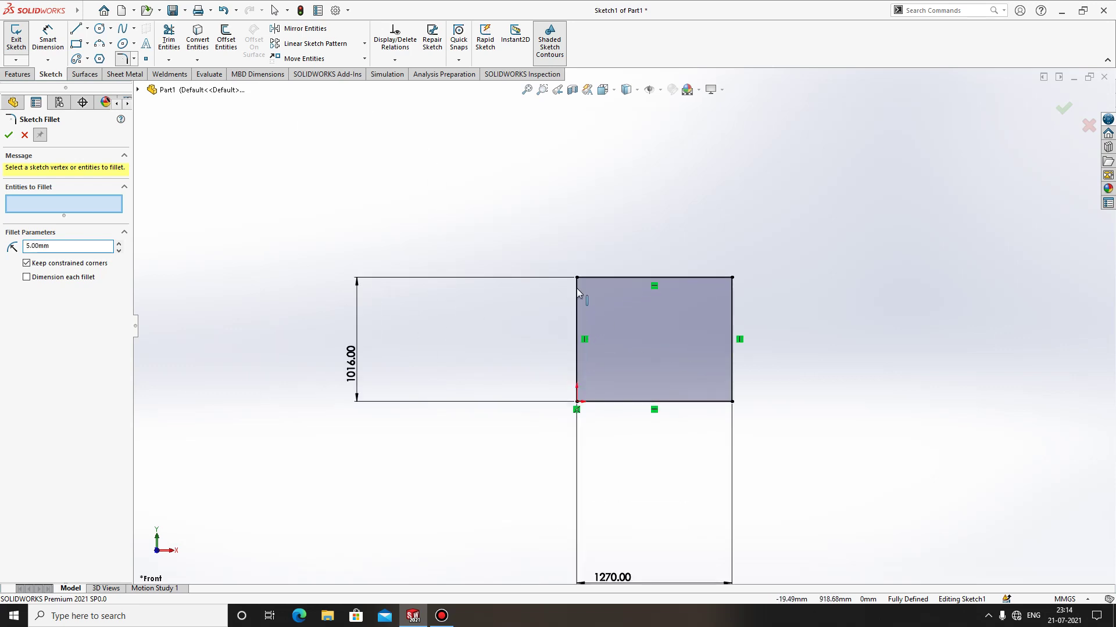
{"action": "scroll", "coordinate": [597, 297], "scroll_direction": "down", "scroll_amount": 3}
{"action": "scroll", "coordinate": [597, 298], "scroll_direction": "down", "scroll_amount": 2}
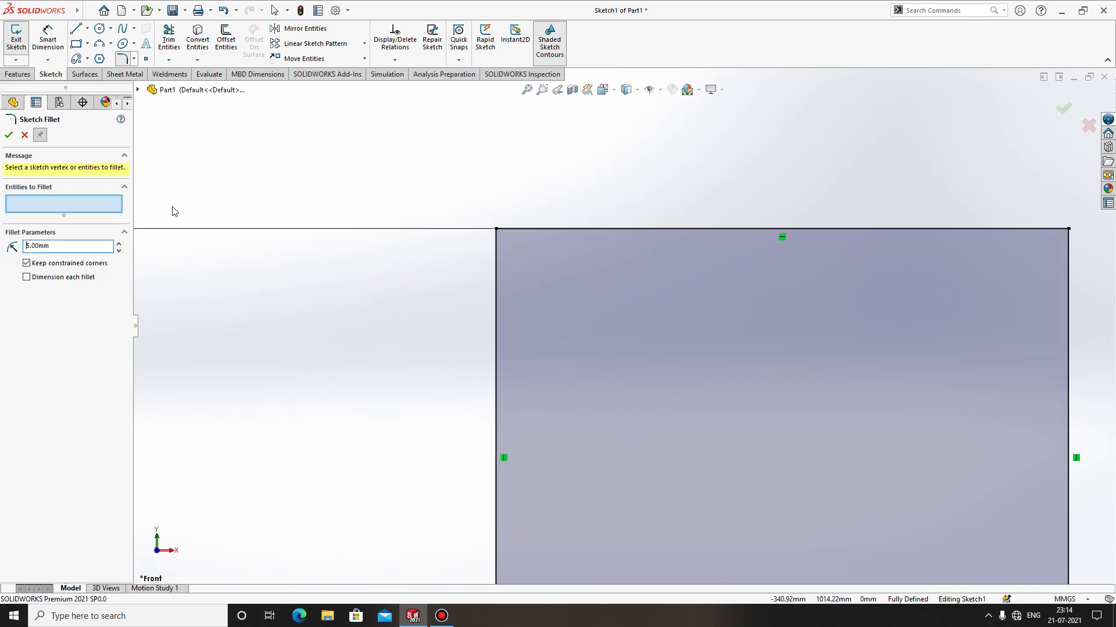
{"action": "left_click", "coordinate": [496, 228]}
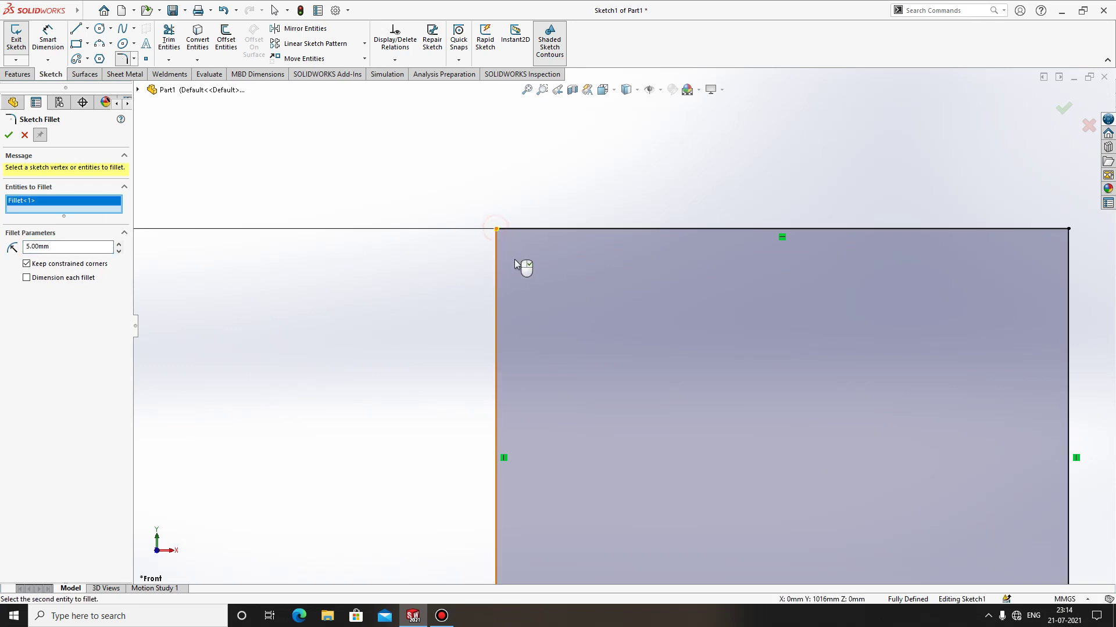
{"action": "scroll", "coordinate": [494, 247], "scroll_direction": "down", "scroll_amount": 1}
{"action": "scroll", "coordinate": [513, 240], "scroll_direction": "down", "scroll_amount": 2}
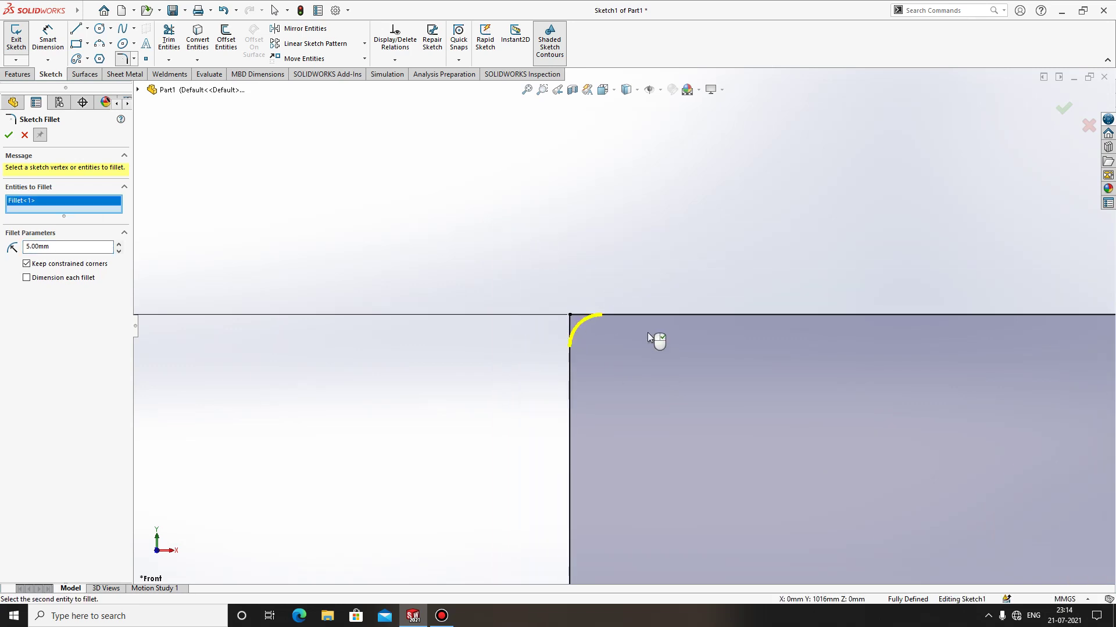
{"action": "scroll", "coordinate": [682, 382], "scroll_direction": "up", "scroll_amount": 1}
{"action": "scroll", "coordinate": [690, 391], "scroll_direction": "up", "scroll_amount": 1}
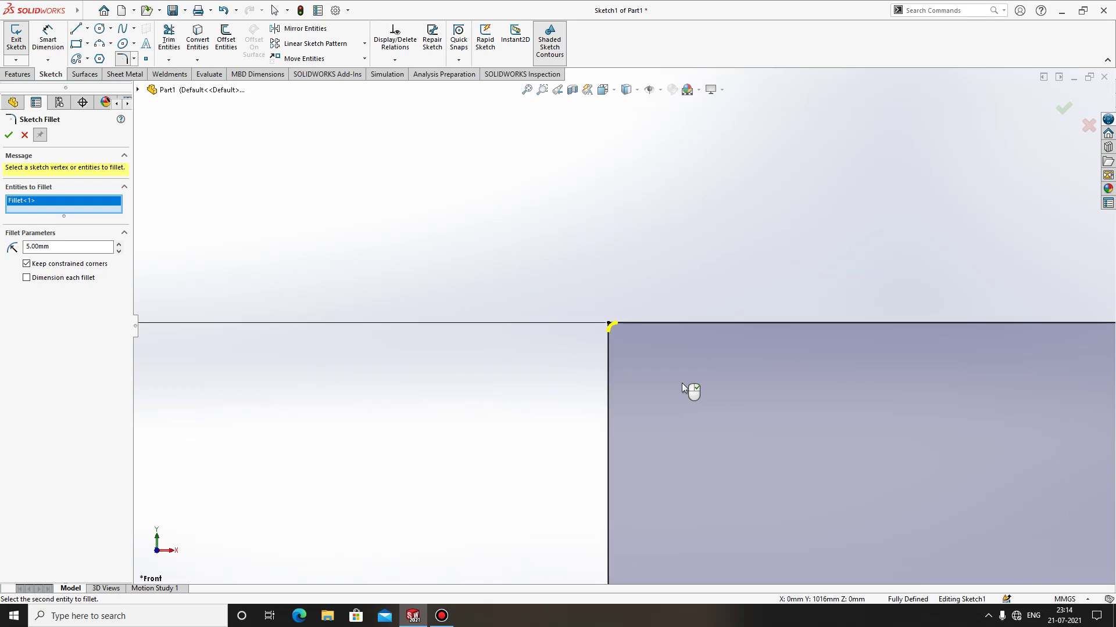
{"action": "scroll", "coordinate": [690, 391], "scroll_direction": "up", "scroll_amount": 2}
{"action": "scroll", "coordinate": [735, 398], "scroll_direction": "up", "scroll_amount": 3}
{"action": "scroll", "coordinate": [691, 357], "scroll_direction": "down", "scroll_amount": 3}
{"action": "scroll", "coordinate": [593, 328], "scroll_direction": "down", "scroll_amount": 1}
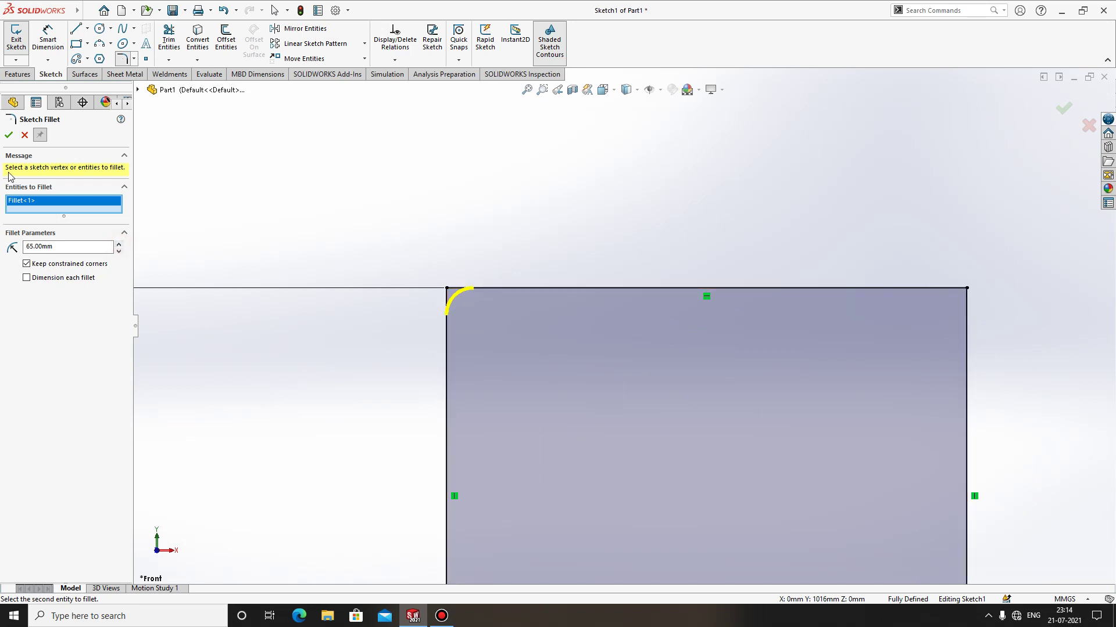
{"action": "left_click", "coordinate": [10, 137]}
- Fillet the top-right, bottom-left and bottom-right corners at 65 mm
{"action": "scroll", "coordinate": [626, 329], "scroll_direction": "up", "scroll_amount": 2}
{"action": "scroll", "coordinate": [623, 324], "scroll_direction": "up", "scroll_amount": 2}
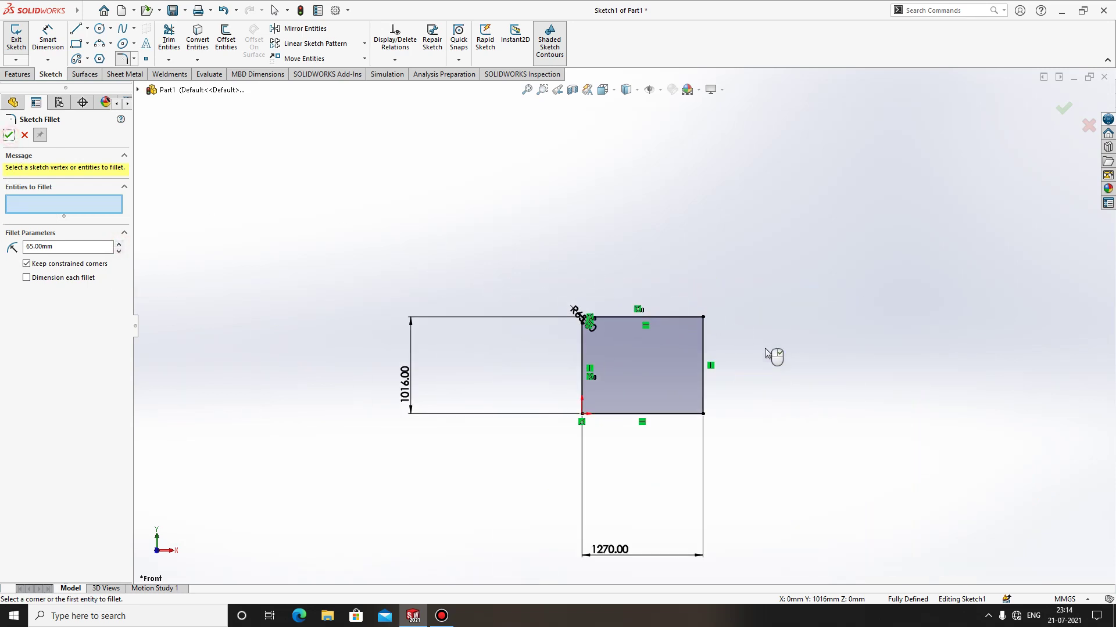
{"action": "scroll", "coordinate": [625, 349], "scroll_direction": "down", "scroll_amount": 3}
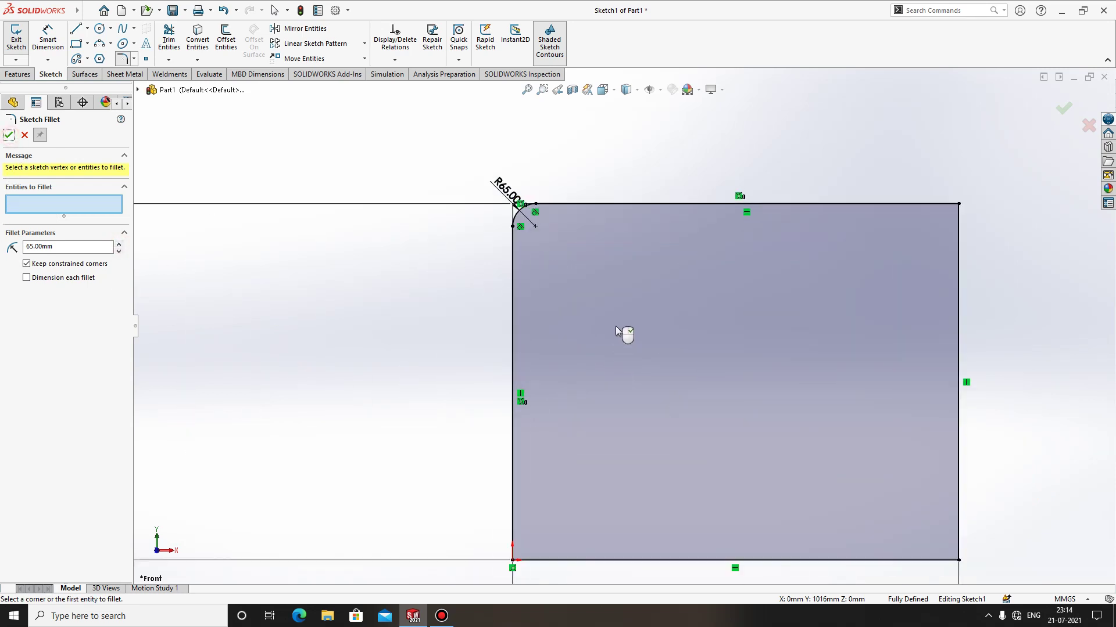
{"action": "scroll", "coordinate": [627, 331], "scroll_direction": "up", "scroll_amount": 2}
{"action": "scroll", "coordinate": [755, 450], "scroll_direction": "down", "scroll_amount": 2}
{"action": "scroll", "coordinate": [581, 280], "scroll_direction": "up", "scroll_amount": 3}
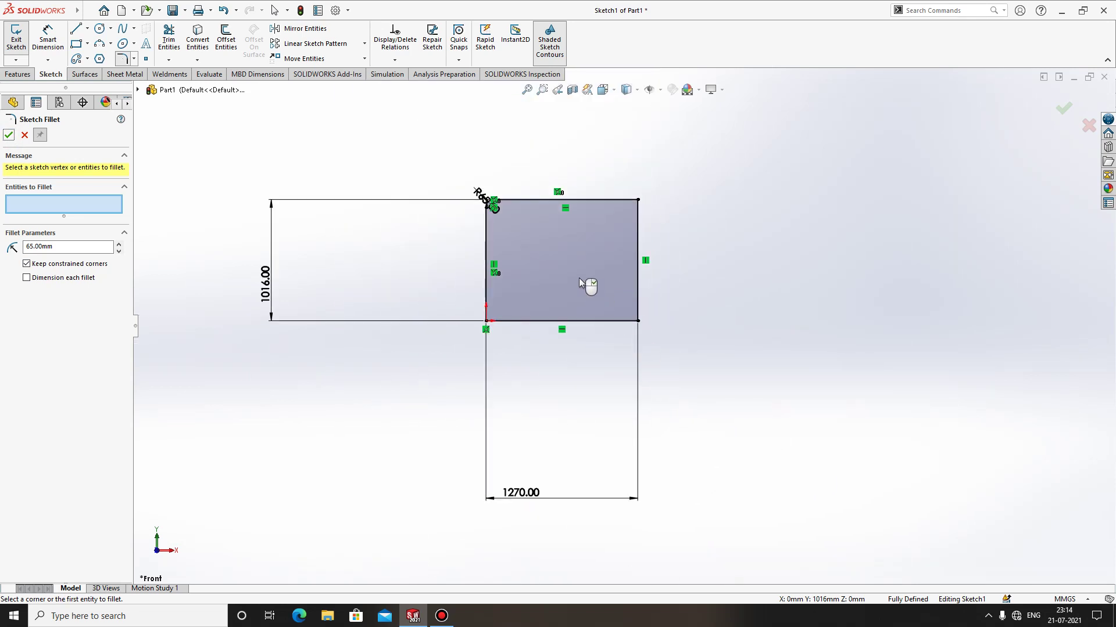
{"action": "scroll", "coordinate": [579, 277], "scroll_direction": "down", "scroll_amount": 2}
{"action": "scroll", "coordinate": [446, 184], "scroll_direction": "down", "scroll_amount": 2}
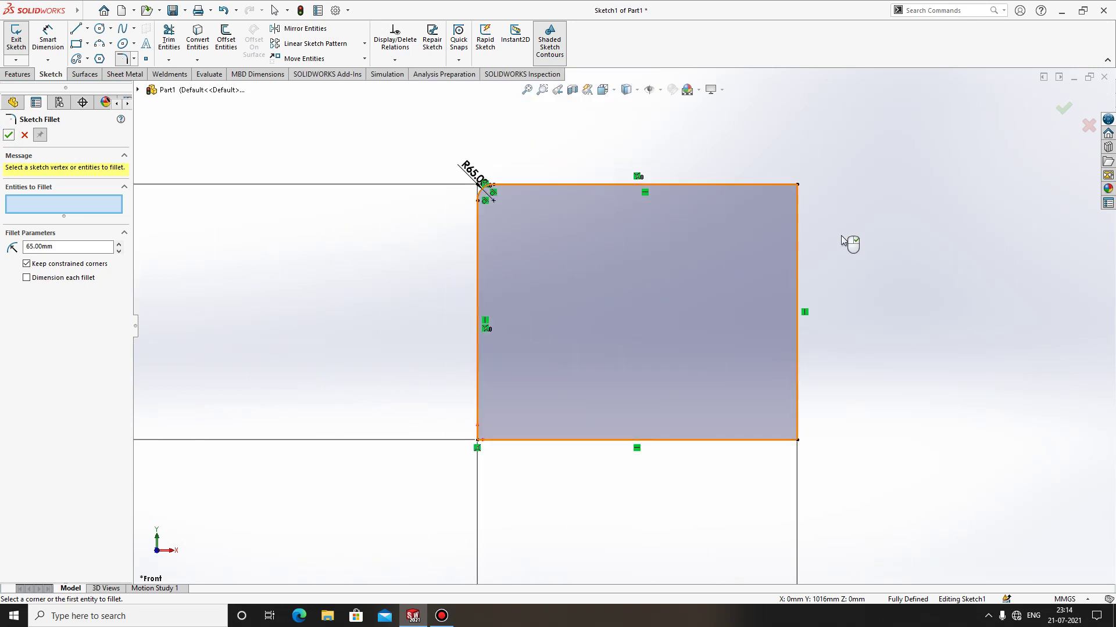
{"action": "left_click", "coordinate": [796, 186]}
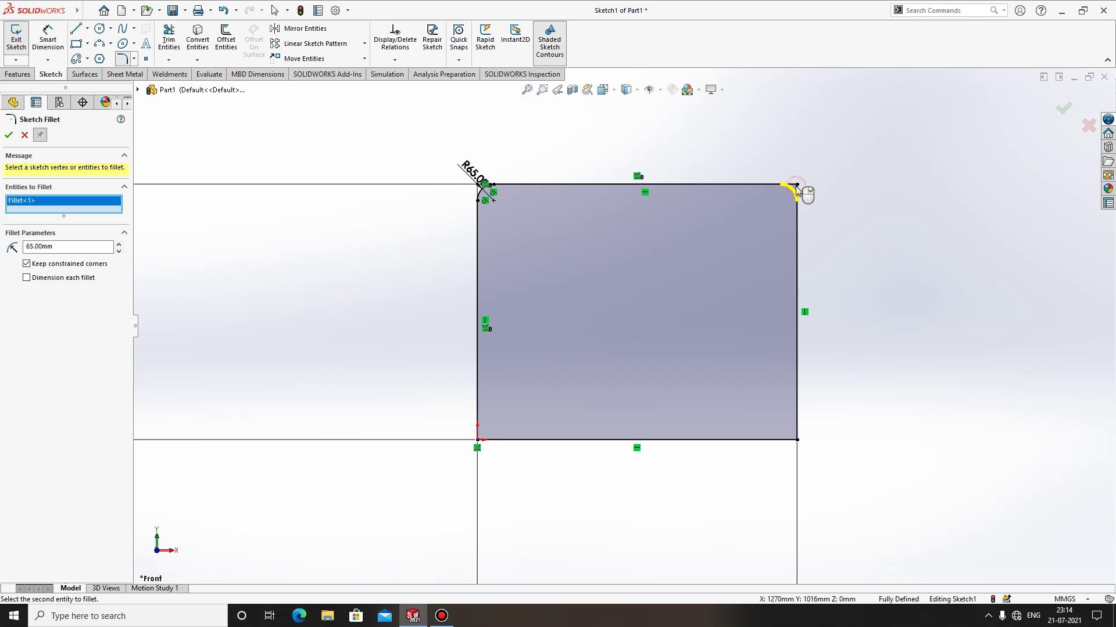
{"action": "left_click", "coordinate": [475, 441]}
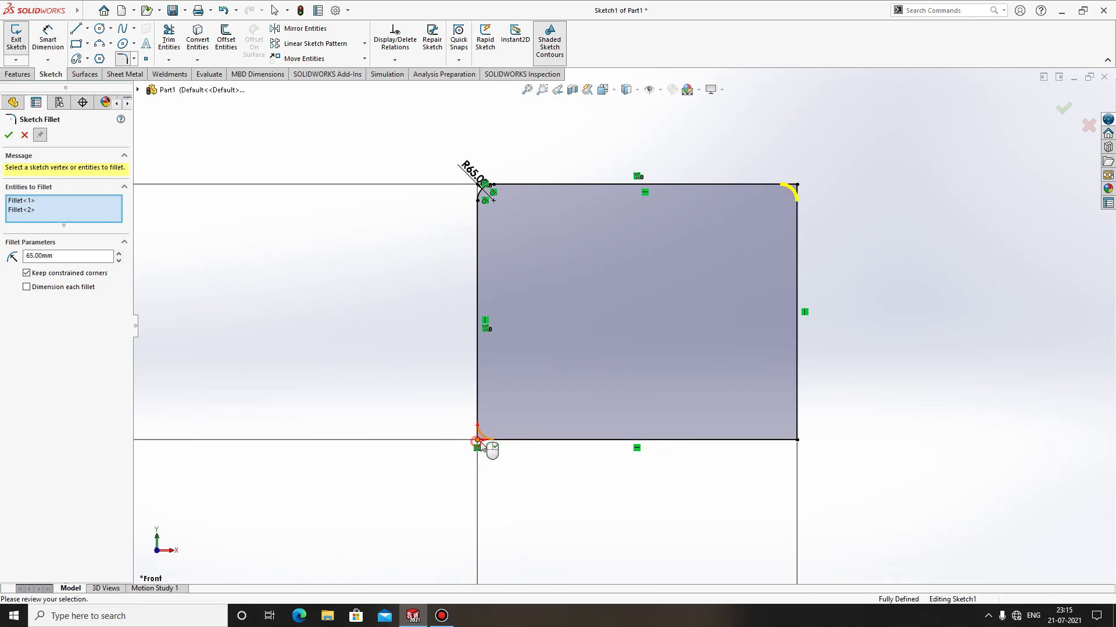
{"action": "left_click", "coordinate": [796, 441]}
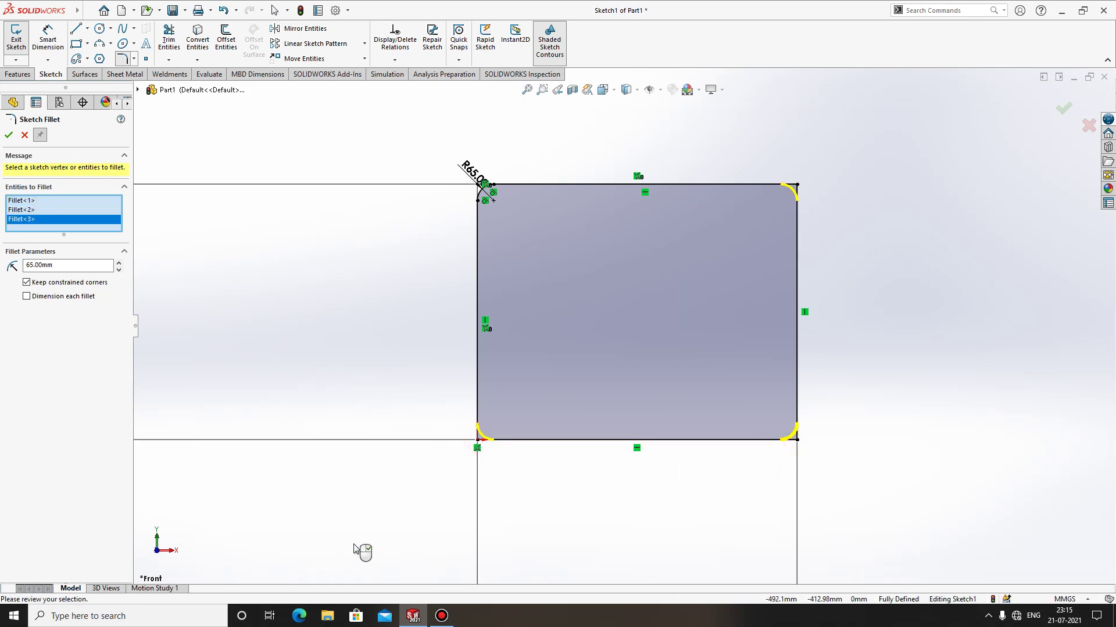
{"action": "left_click", "coordinate": [9, 135]}
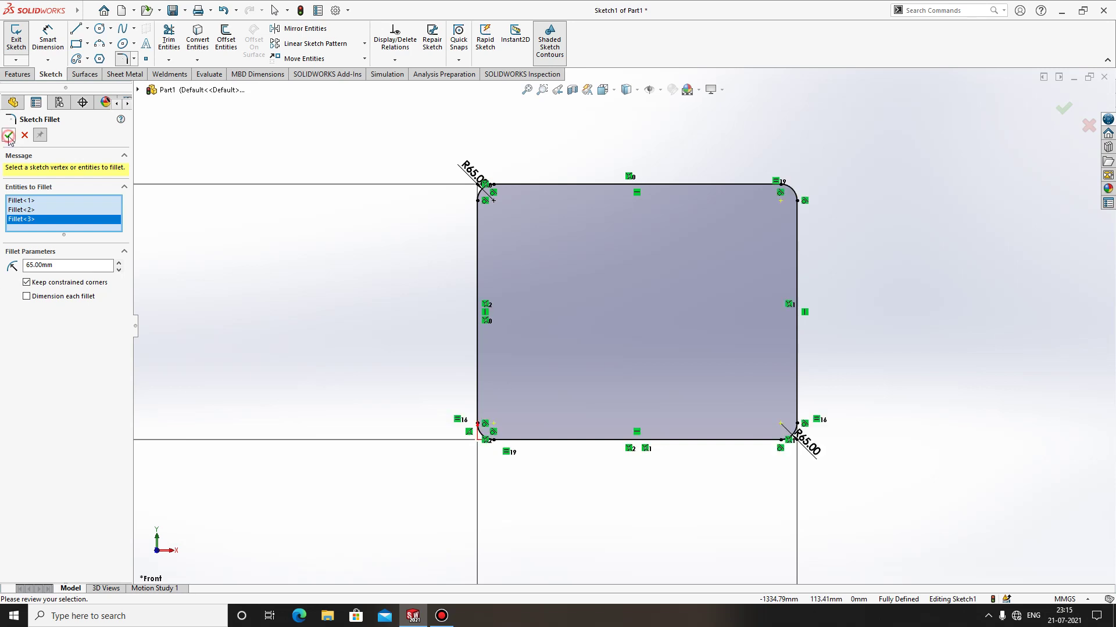
- Box-select all sketch geometry and dimensions and delete them
{"action": "scroll", "coordinate": [700, 471], "scroll_direction": "up", "scroll_amount": 3}
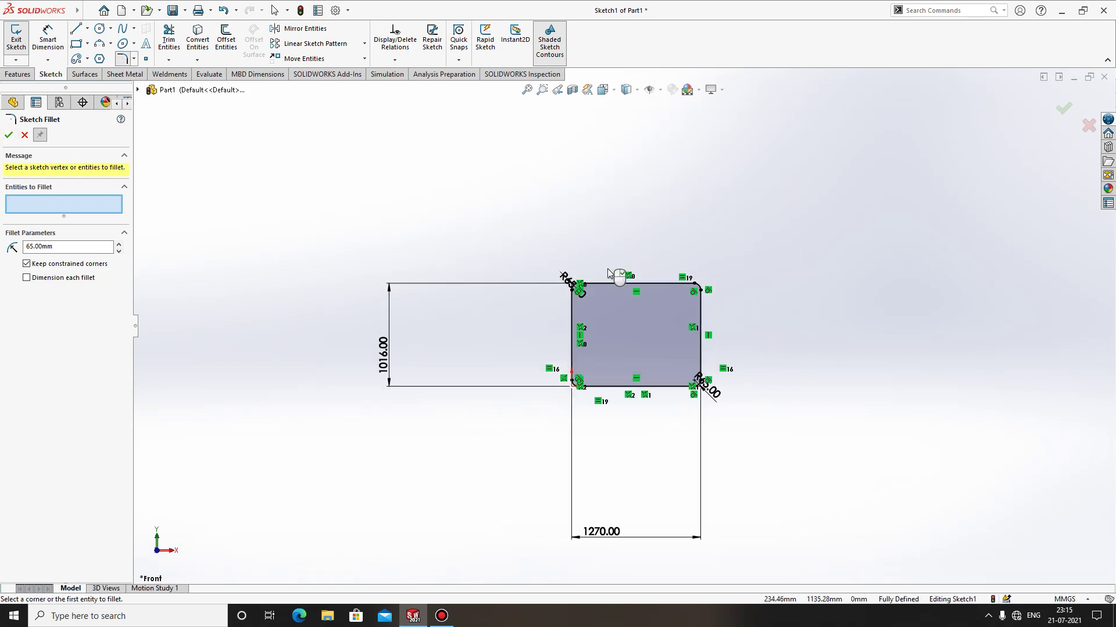
{"action": "scroll", "coordinate": [867, 486], "scroll_direction": "up", "scroll_amount": 3}
{"action": "left_click_drag", "start_coordinate": [883, 559], "coordinate": [302, 148]}
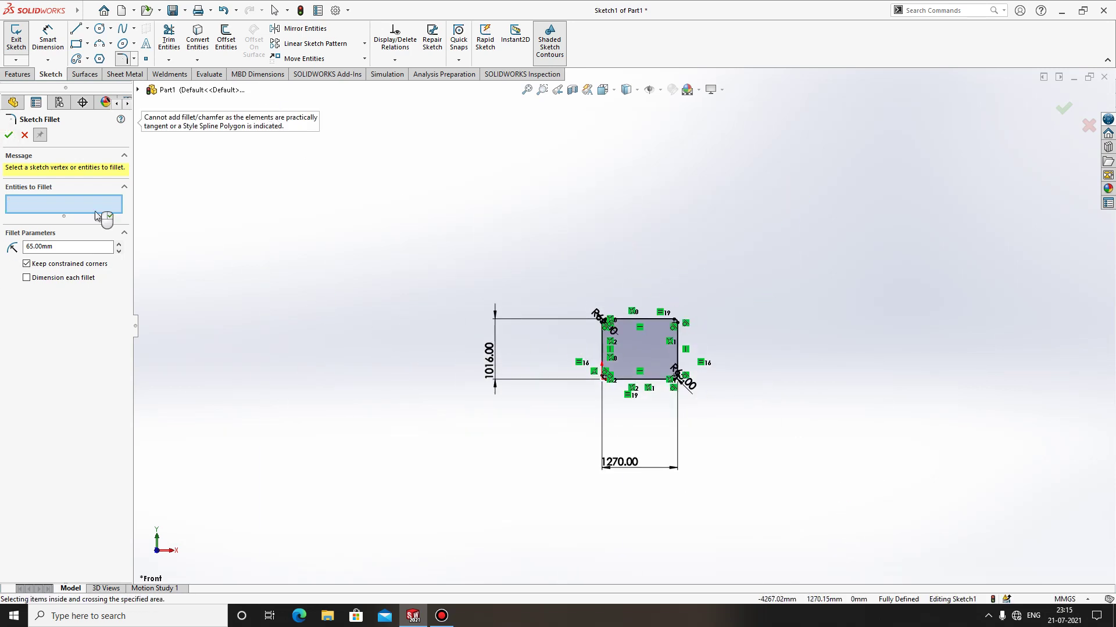
{"action": "left_click", "coordinate": [24, 135]}
{"action": "left_click_drag", "start_coordinate": [253, 199], "coordinate": [280, 224]}
{"action": "left_click_drag", "start_coordinate": [566, 371], "coordinate": [870, 494]}
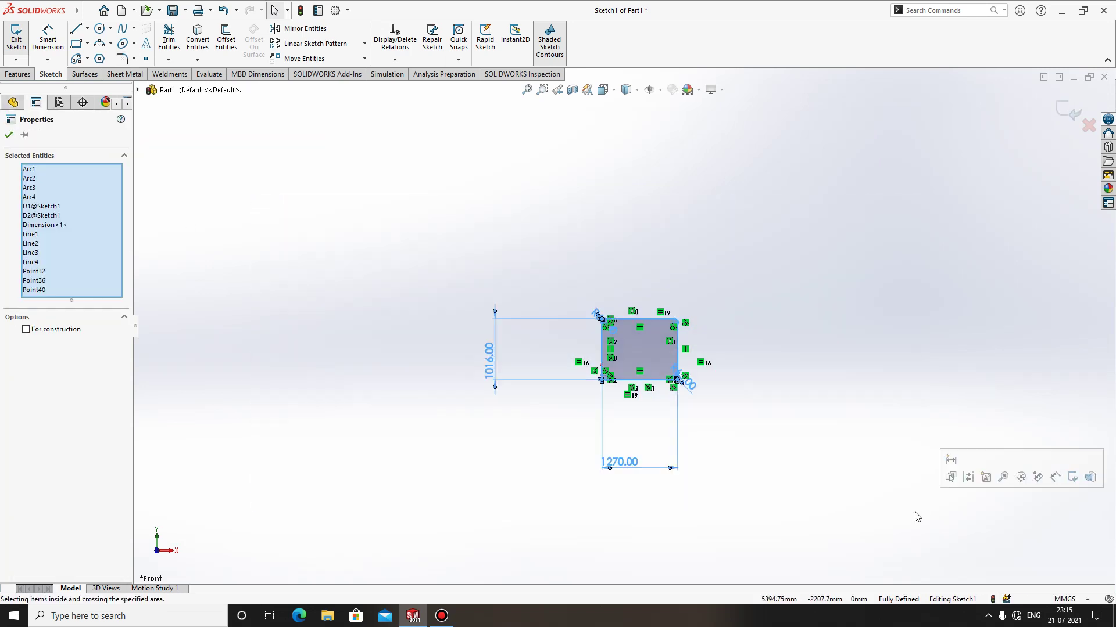
{"action": "key", "text": "Delete"}
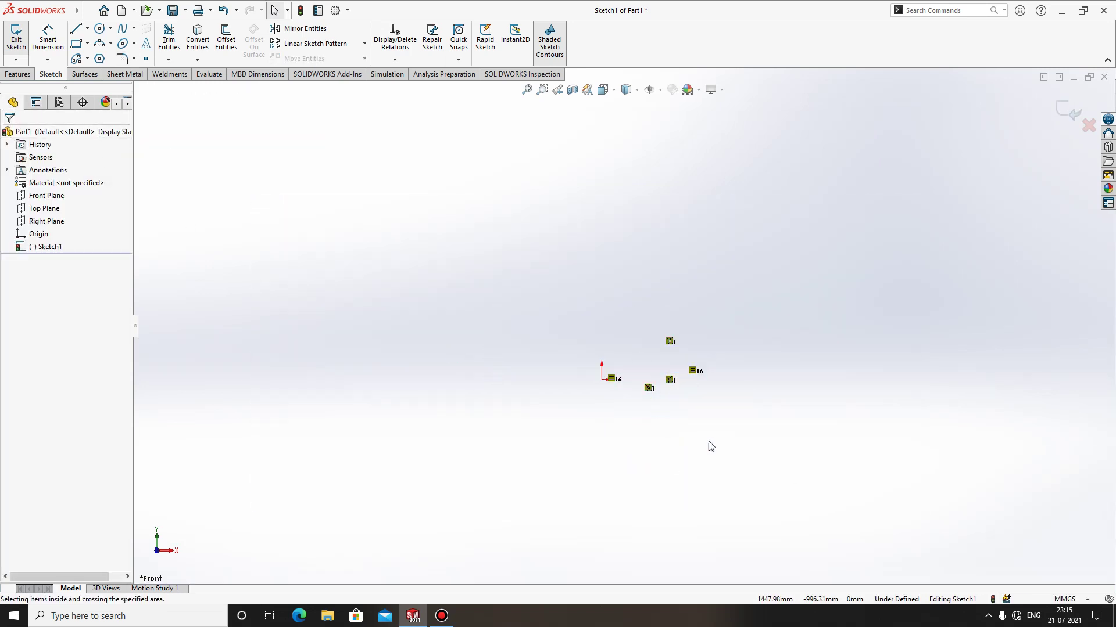
- Exit the empty Sketch1 and select the Front Plane
{"action": "left_click", "coordinate": [649, 388]}
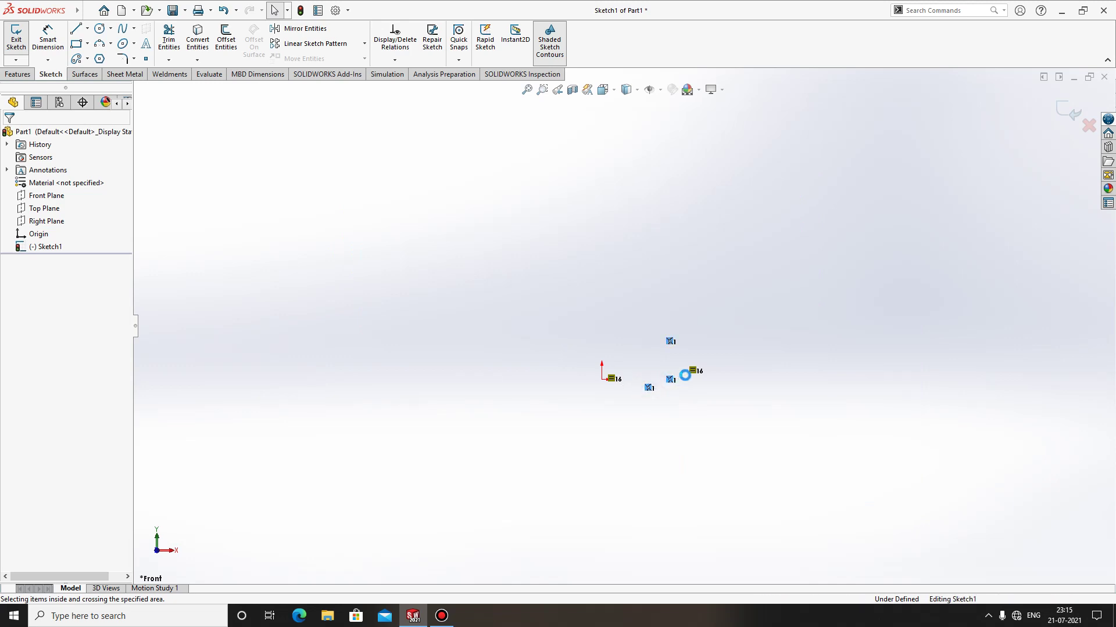
{"action": "left_click", "coordinate": [681, 396]}
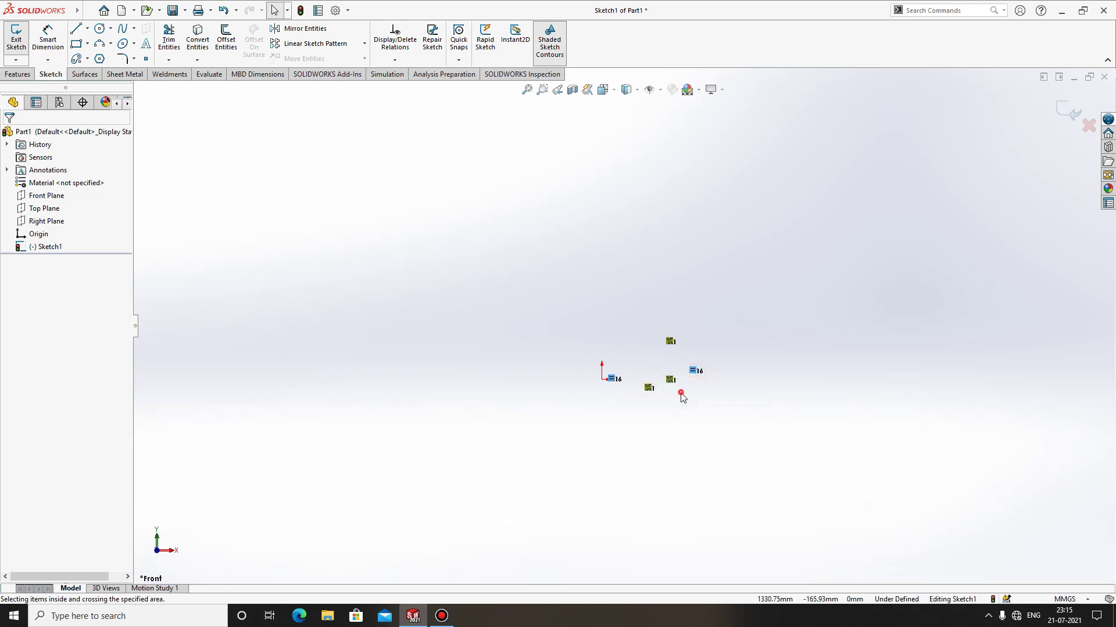
{"action": "left_click", "coordinate": [304, 14]}
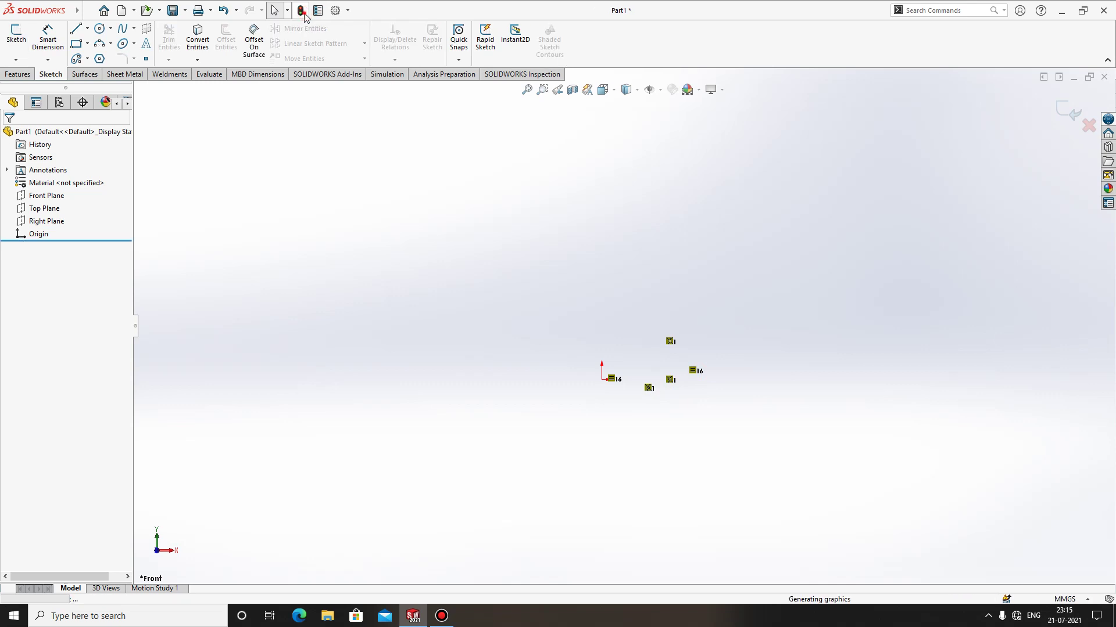
{"action": "left_click", "coordinate": [58, 198]}
- Open a new sketch on the Front Plane and draw a corner rectangle from the origin
{"action": "left_click", "coordinate": [76, 179]}
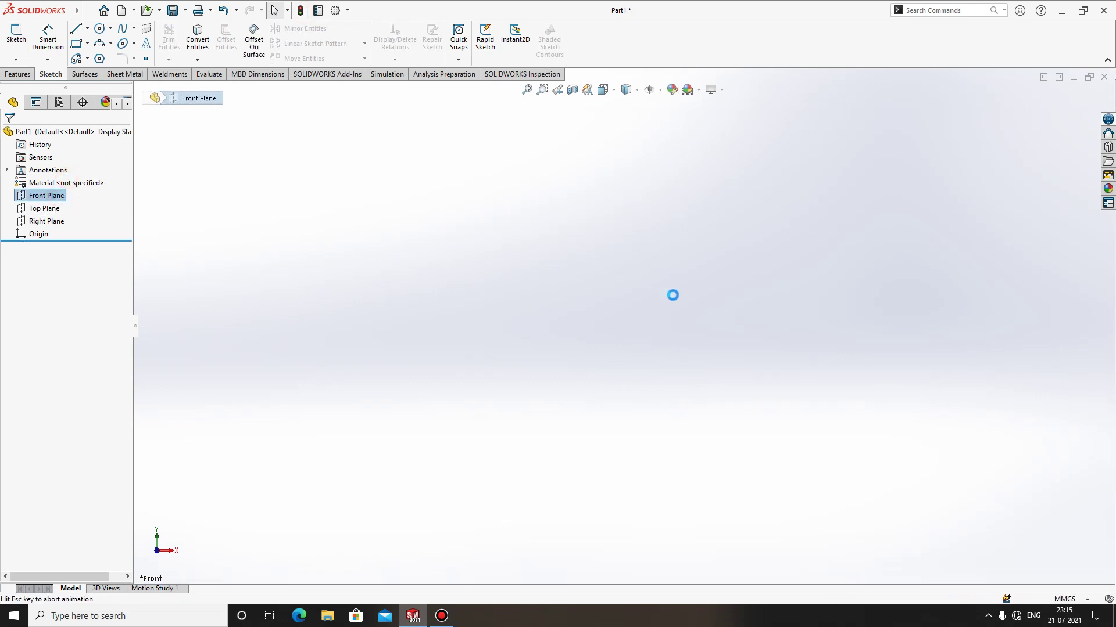
{"action": "left_click", "coordinate": [76, 44]}
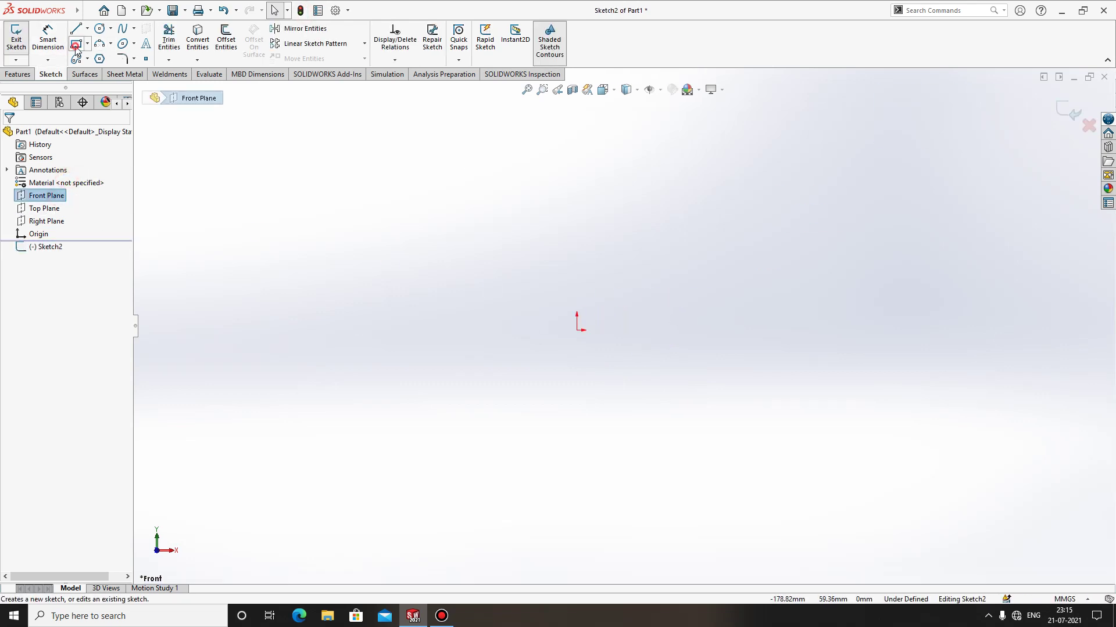
{"action": "left_click", "coordinate": [577, 330]}
{"action": "left_click", "coordinate": [903, 137]}
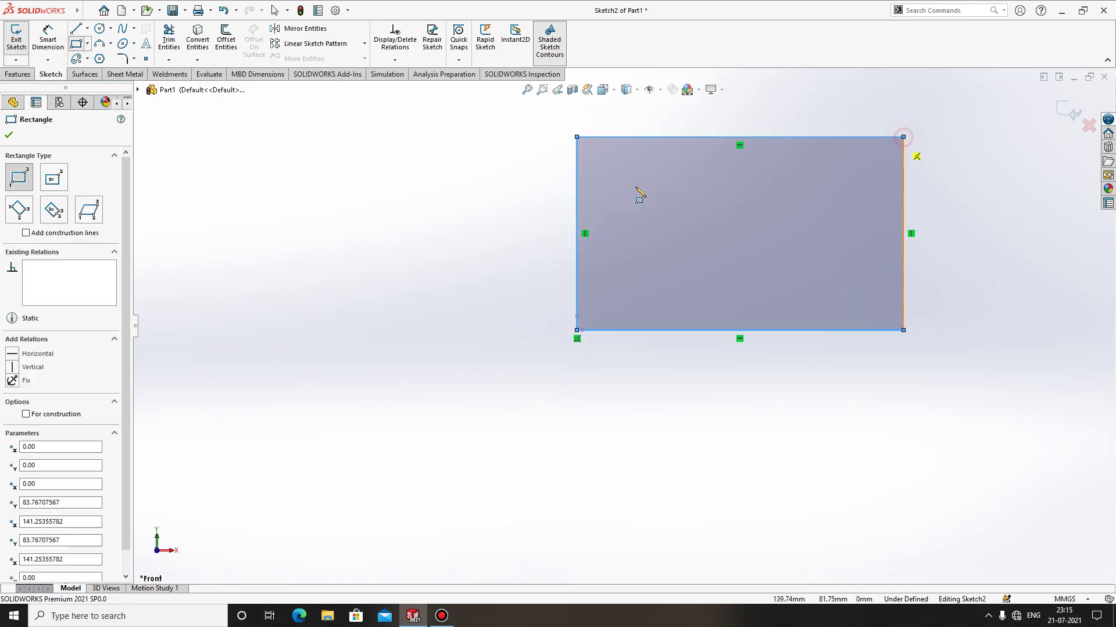
{"action": "key", "text": "Escape"}
- Dimension the rectangle 100 mm wide and 50 mm tall
{"action": "left_click", "coordinate": [704, 331]}
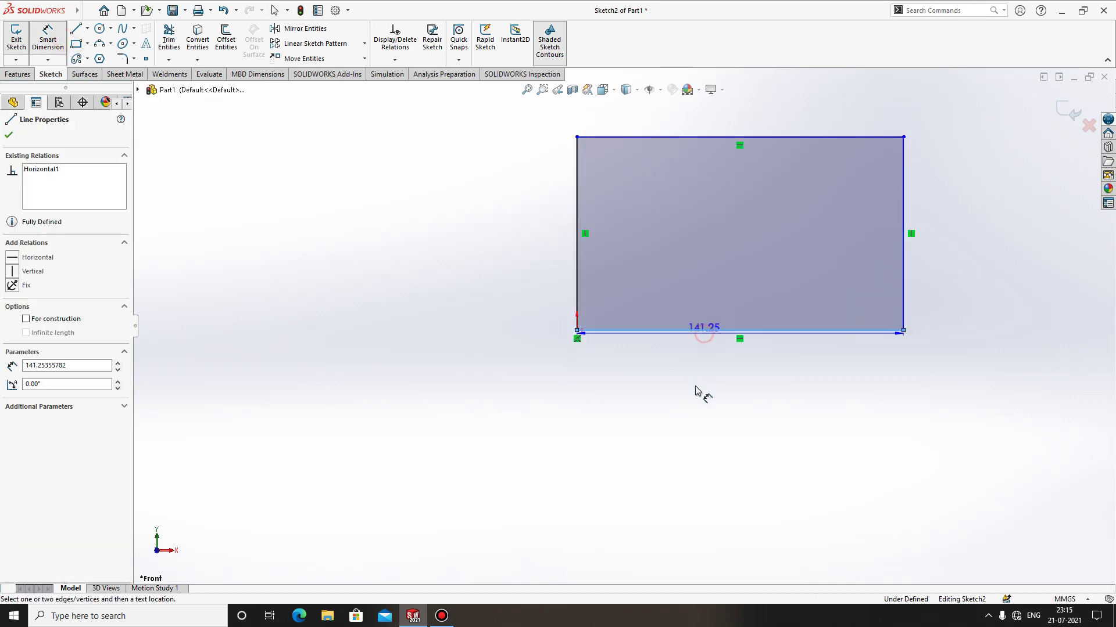
{"action": "left_click", "coordinate": [702, 387]}
{"action": "type", "text": "10"}
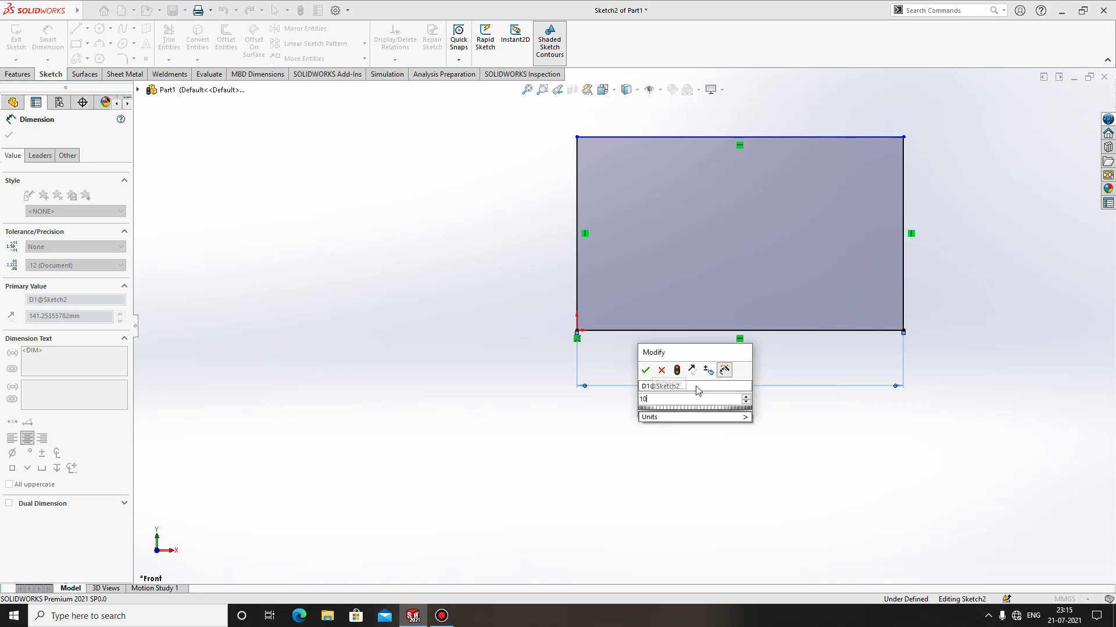
{"action": "type", "text": "00"}
{"action": "key", "text": "BackSpace"}
{"action": "key", "text": "Return"}
{"action": "left_click", "coordinate": [578, 279]}
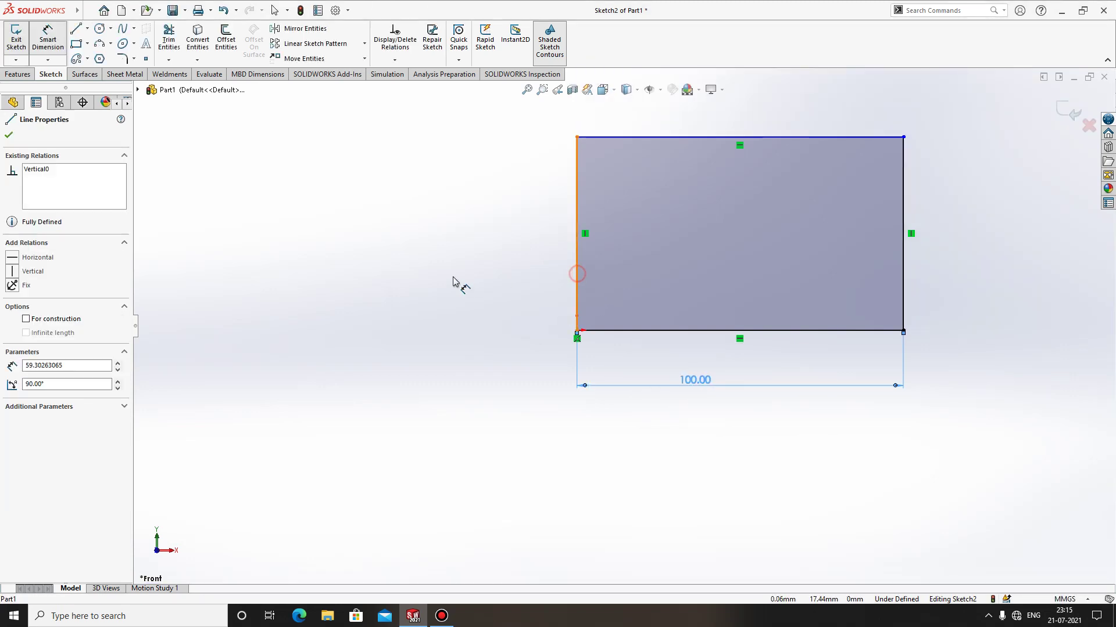
{"action": "left_click", "coordinate": [497, 274]}
{"action": "type", "text": "50"}
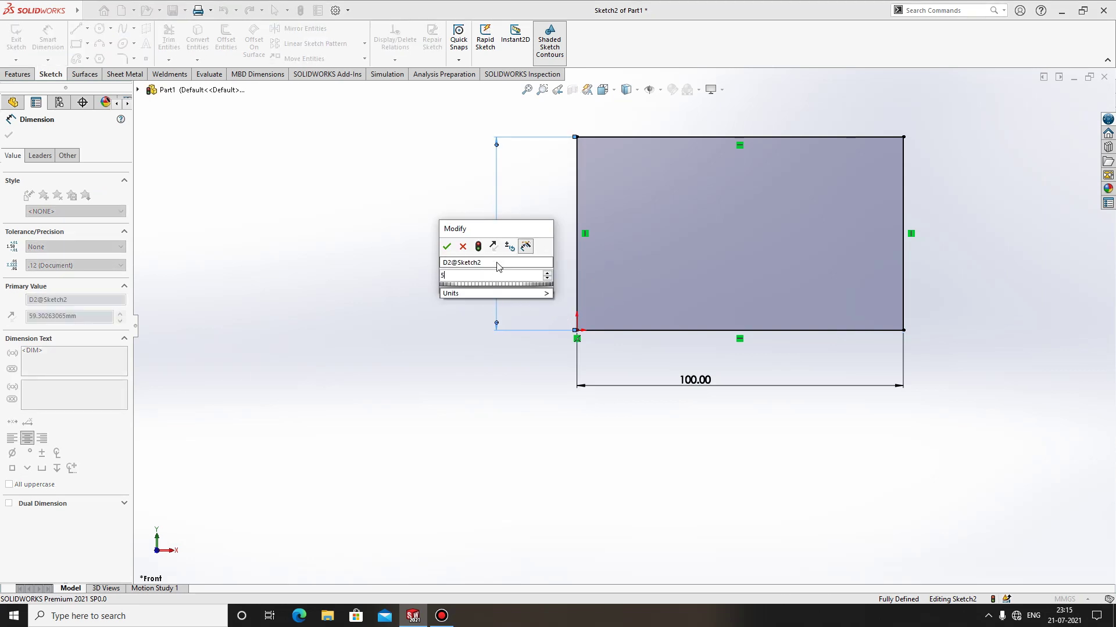
{"action": "key", "text": "Return"}
{"action": "scroll", "coordinate": [623, 326], "scroll_direction": "up", "scroll_amount": 3}
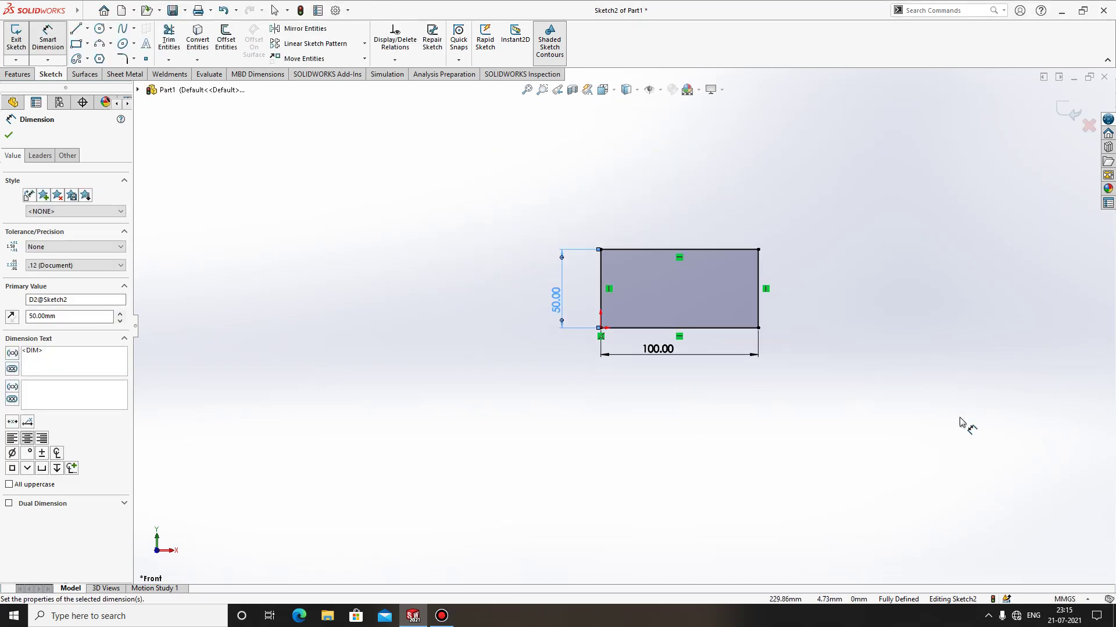
{"action": "left_click", "coordinate": [945, 465]}
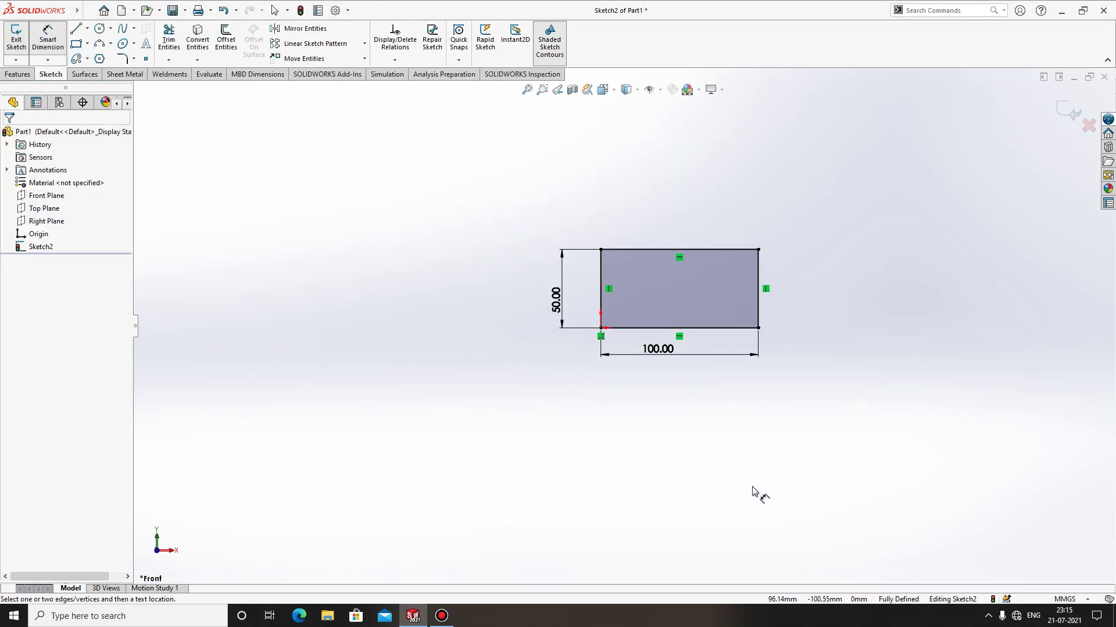
- Apply 5 mm sketch fillets to all four rectangle corners
{"action": "left_click", "coordinate": [123, 60]}
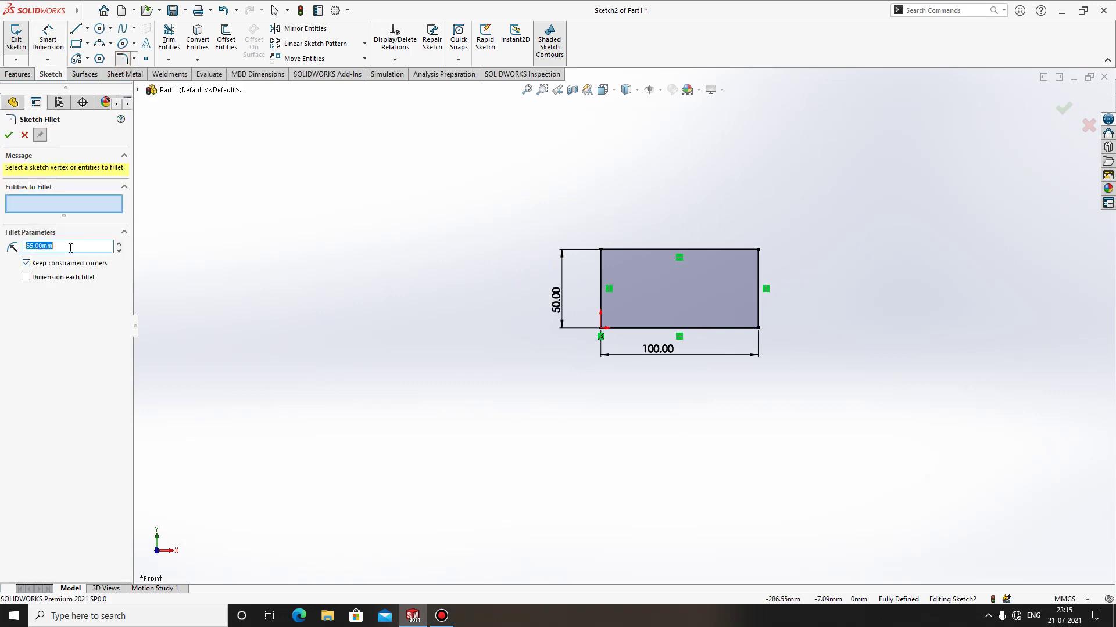
{"action": "type", "text": "5"}
{"action": "key", "text": "Return"}
{"action": "left_click_drag", "start_coordinate": [361, 134], "coordinate": [961, 494]}
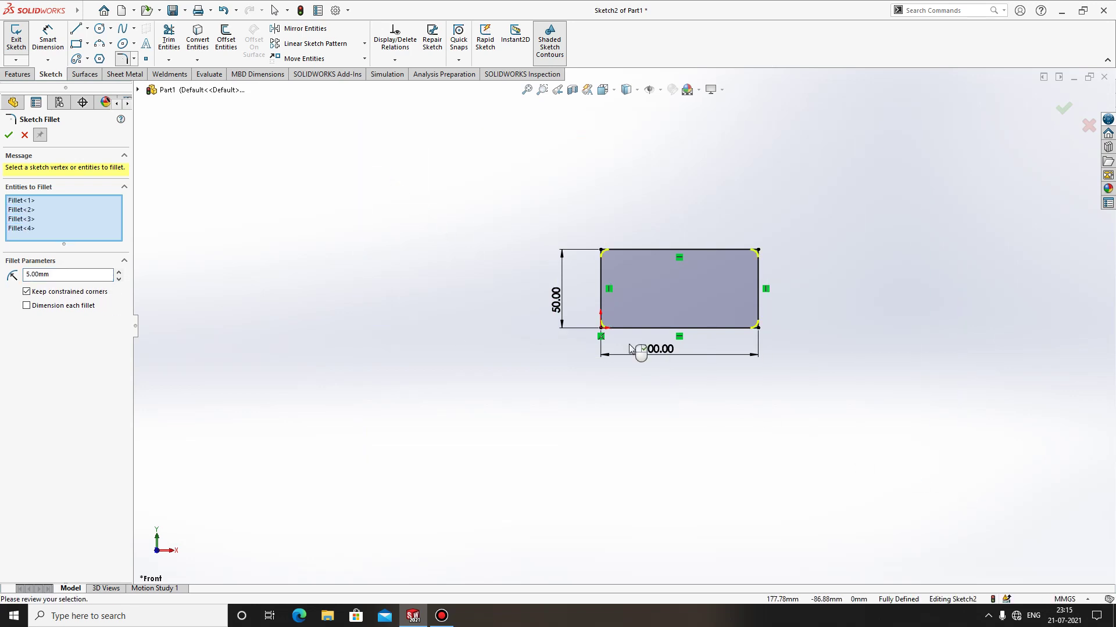
{"action": "left_click", "coordinate": [8, 138]}
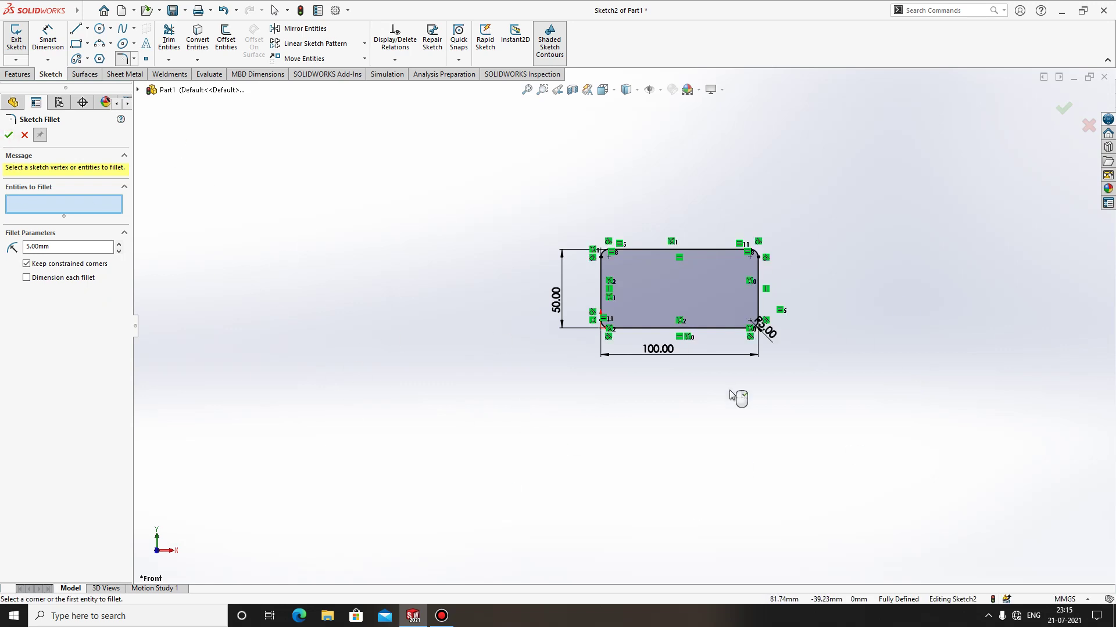
- Select the rounded rectangle with its dimensions and delete it
{"action": "mouse_move", "coordinate": [981, 479]}
{"action": "left_mouse_down"}
{"action": "mouse_move", "coordinate": [378, 183]}
{"action": "mouse_move", "coordinate": [962, 509]}
{"action": "left_mouse_up"}
{"action": "key", "text": "Escape"}
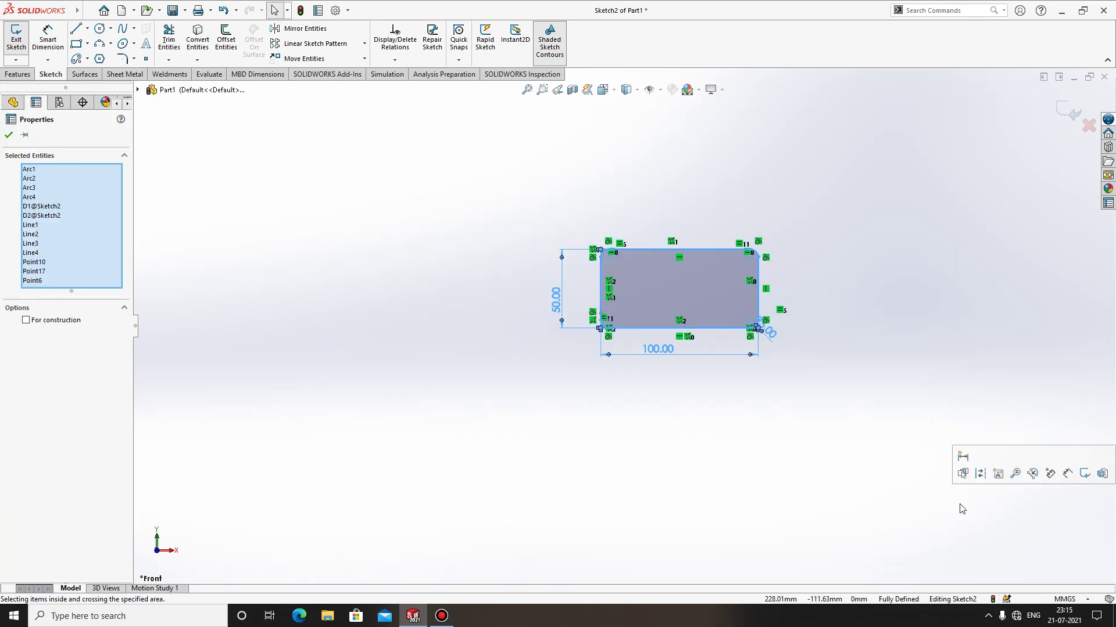
{"action": "key", "text": "Delete"}
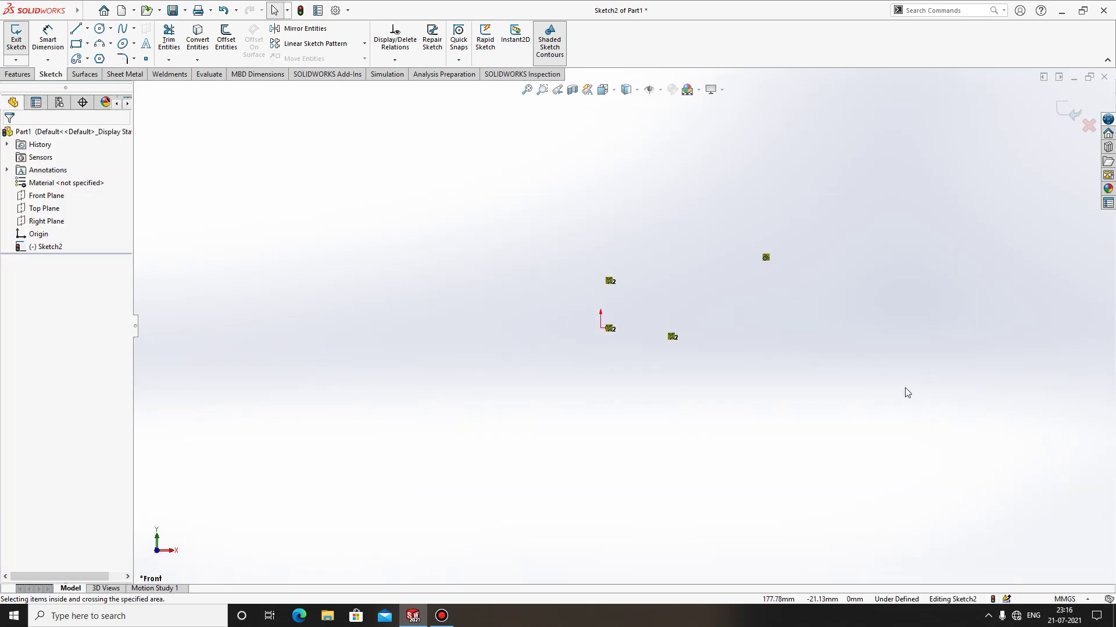
- Exit the empty Sketch2 and start a new sketch on the Front Plane
{"action": "left_click", "coordinate": [928, 424]}
{"action": "left_click", "coordinate": [1072, 111]}
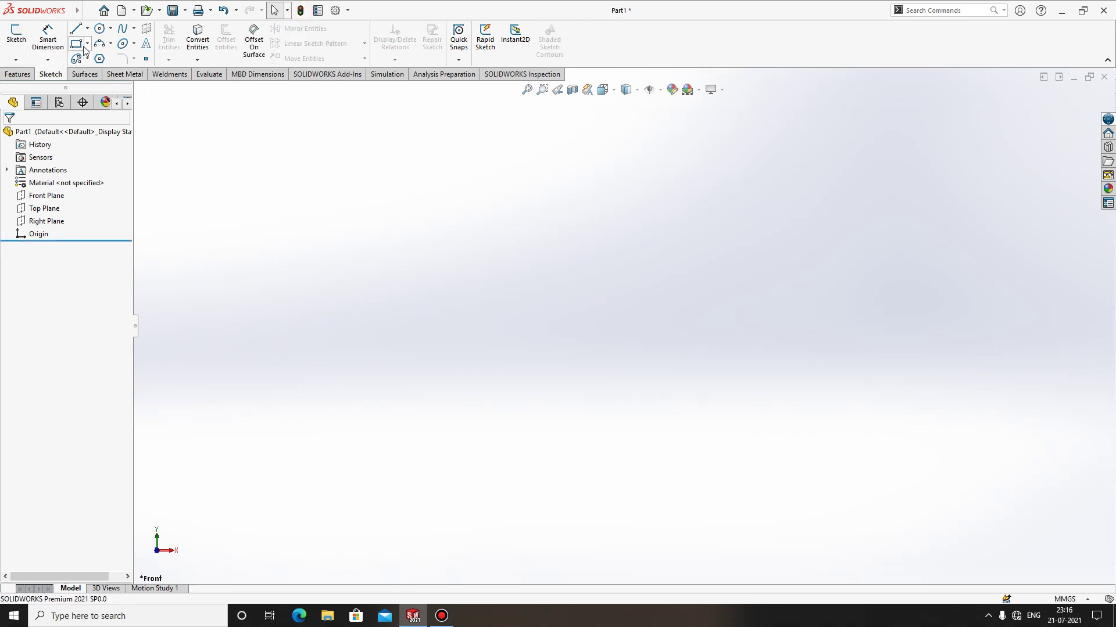
{"action": "left_click", "coordinate": [41, 195]}
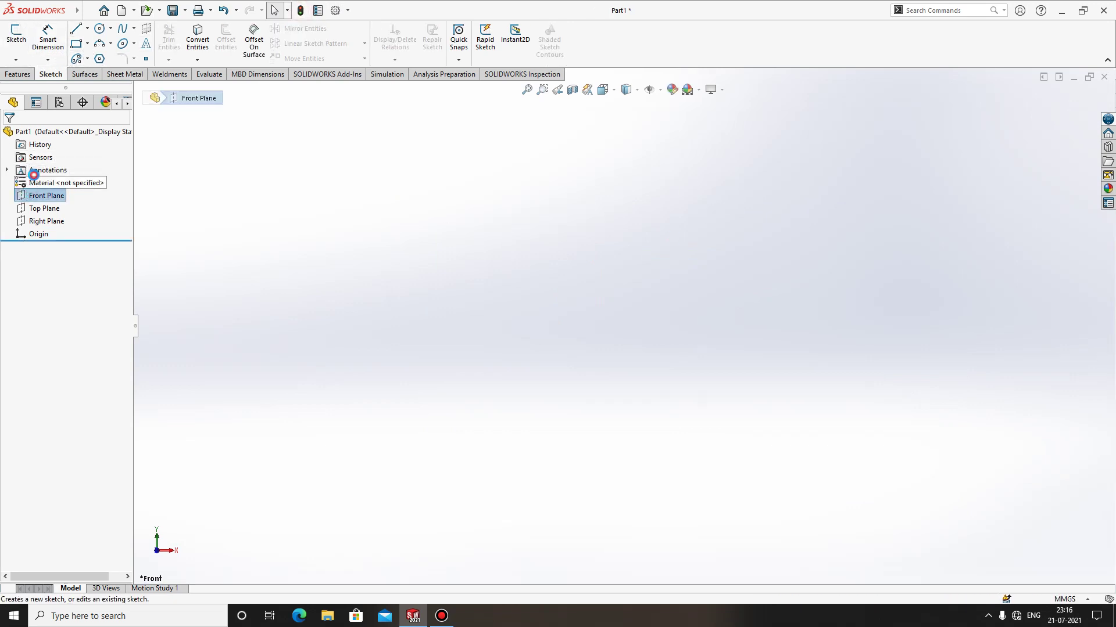
{"action": "left_click", "coordinate": [34, 174]}
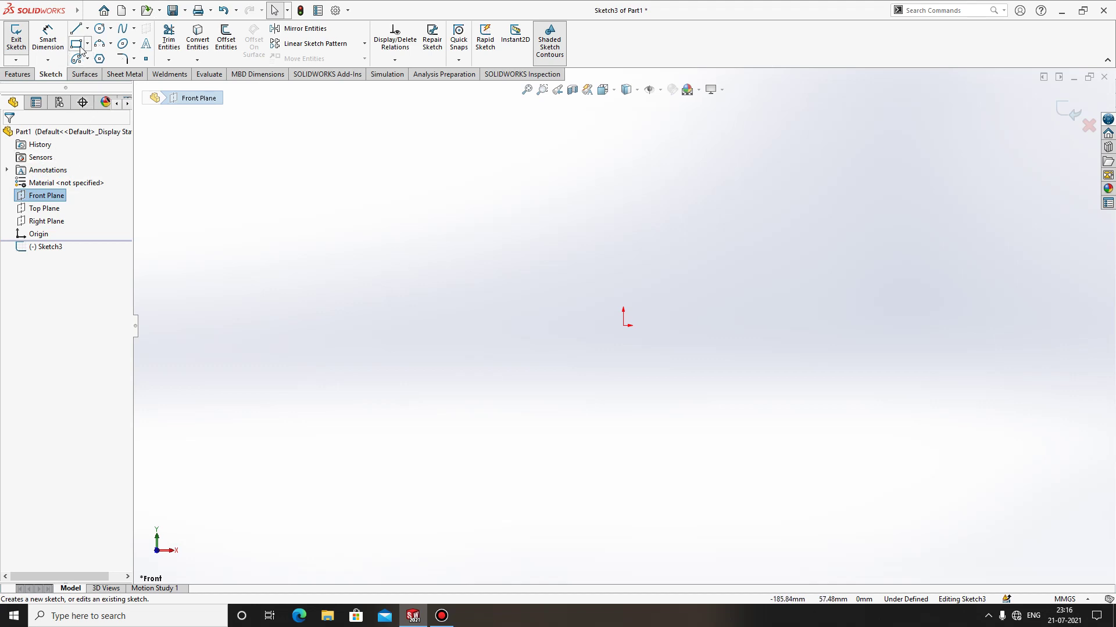
- Draw a corner rectangle from the origin to an upper-right point
{"action": "left_click", "coordinate": [134, 58]}
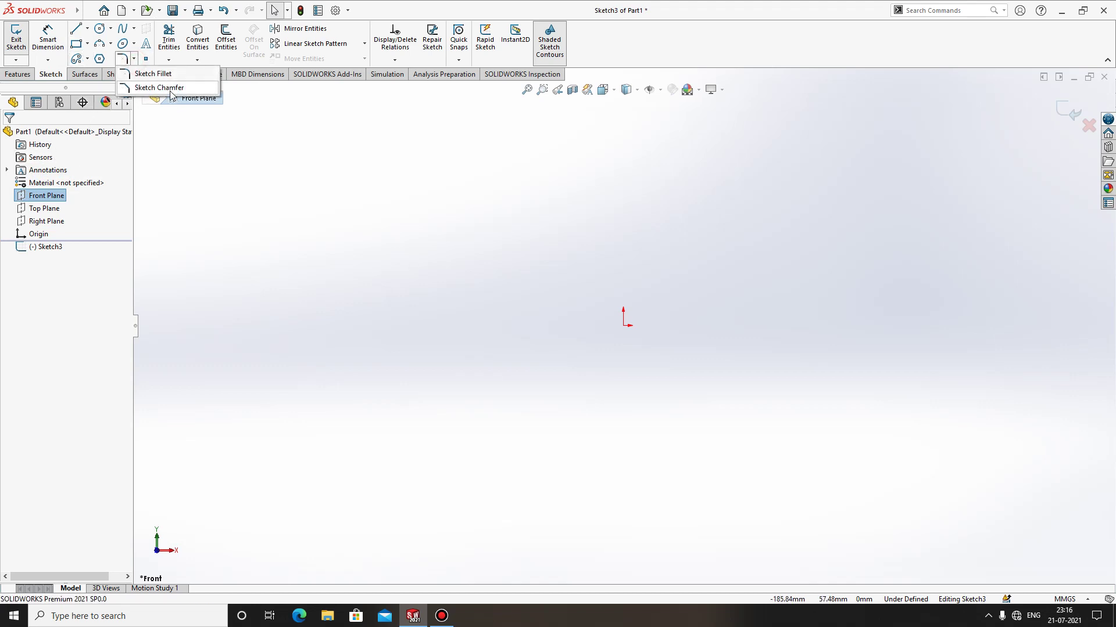
{"action": "left_click", "coordinate": [435, 227]}
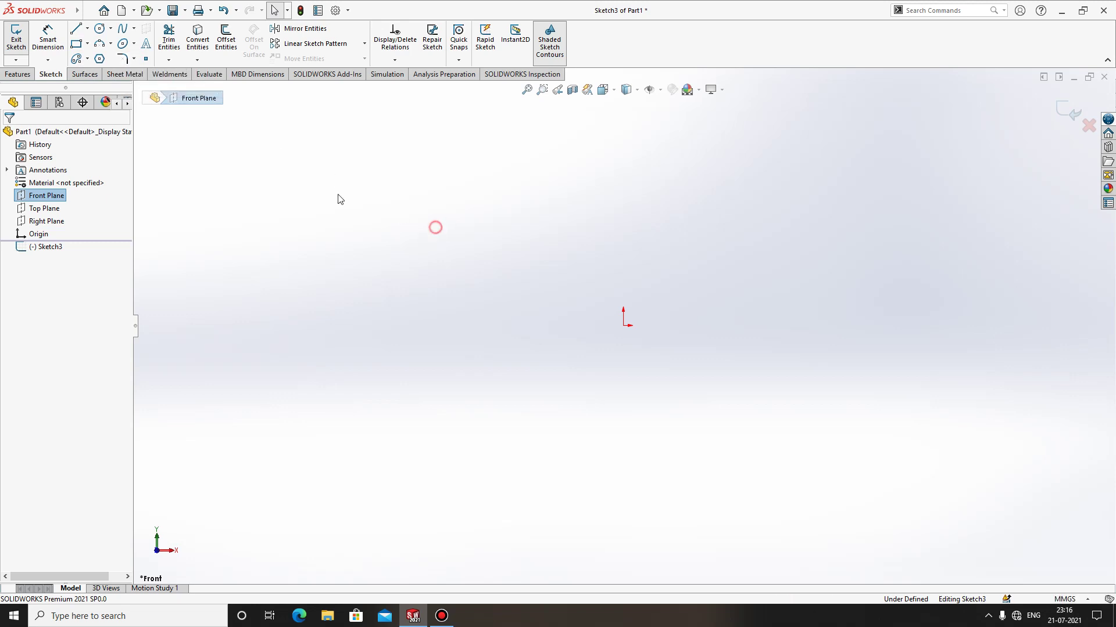
{"action": "left_click", "coordinate": [76, 44]}
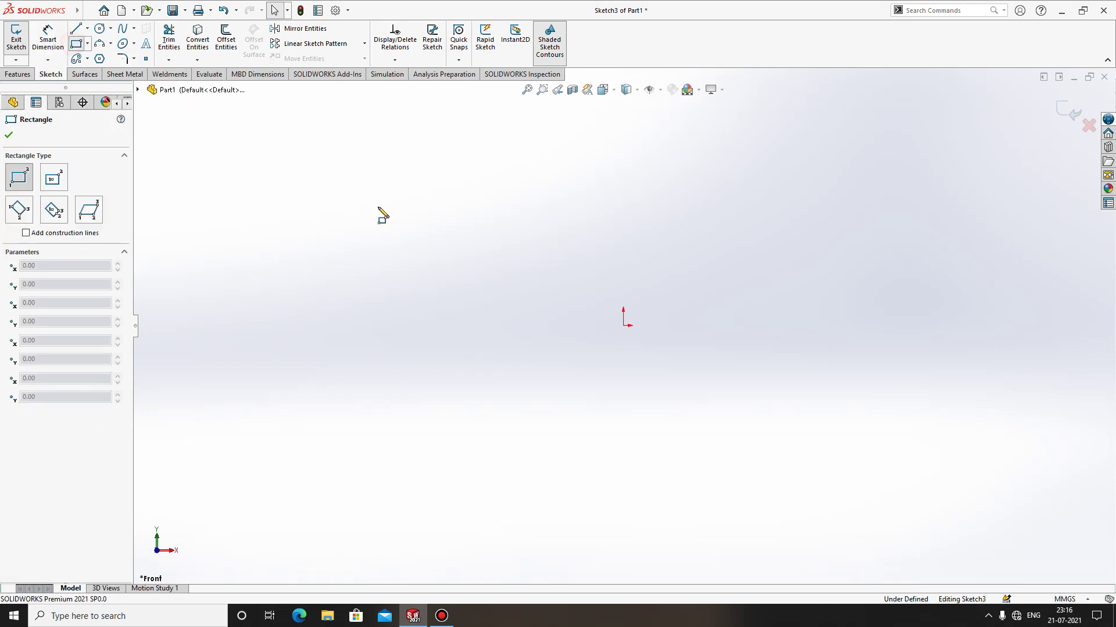
{"action": "left_click", "coordinate": [625, 327]}
{"action": "left_click", "coordinate": [974, 107]}
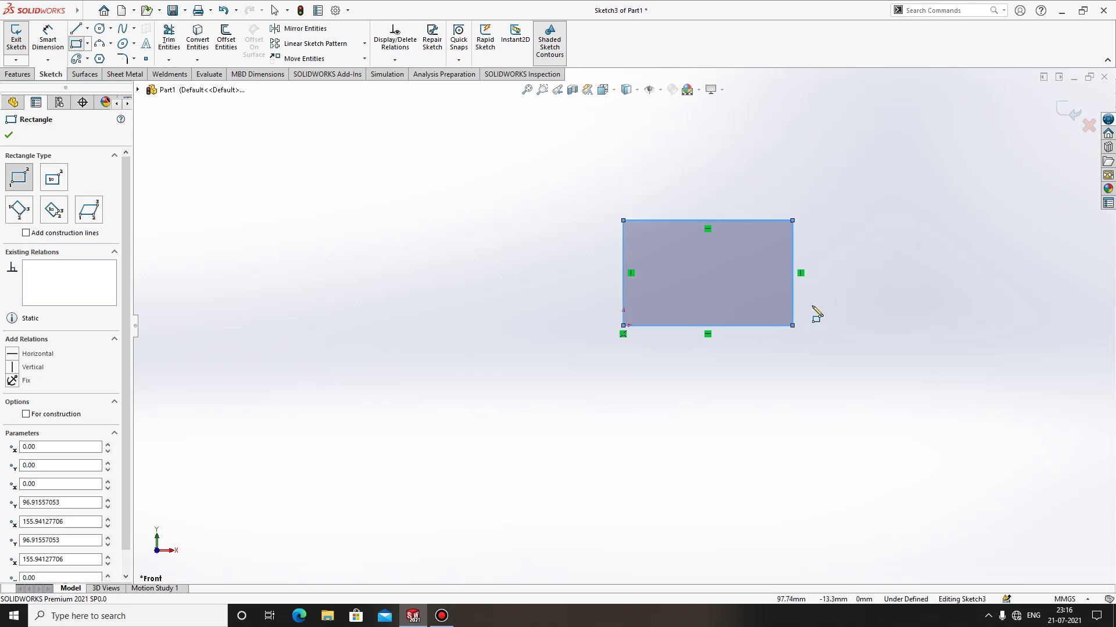
{"action": "left_click", "coordinate": [133, 59]}
- Chamfer the rectangle's top-left corner 10 mm by 10 mm using an equal-distance Sketch Chamfer
{"action": "left_click", "coordinate": [160, 90]}
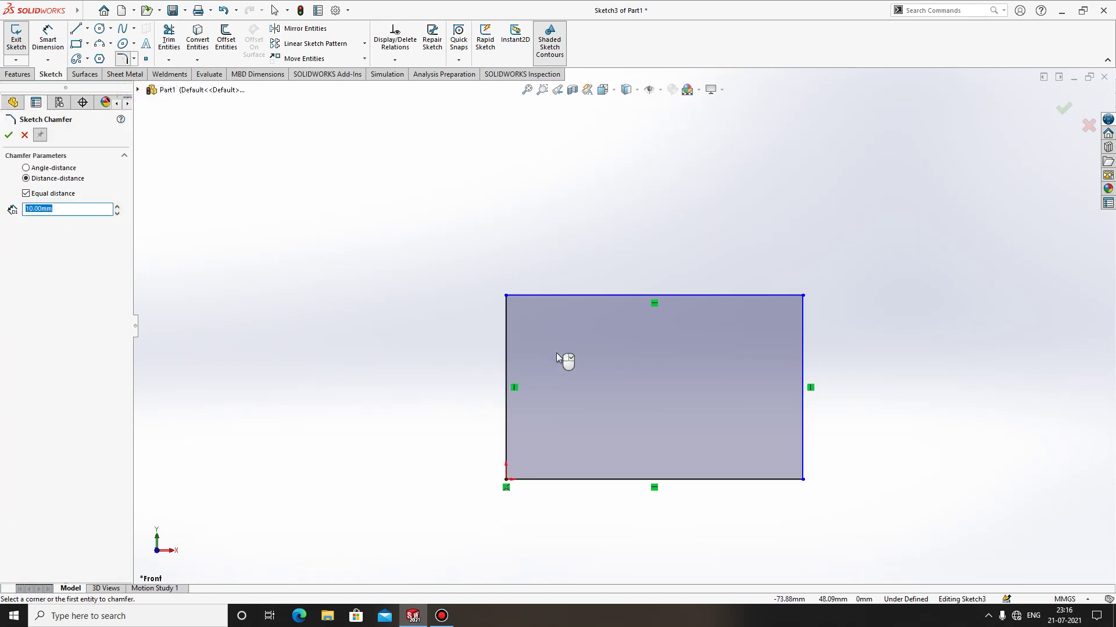
{"action": "scroll", "coordinate": [521, 308], "scroll_direction": "down", "scroll_amount": 4}
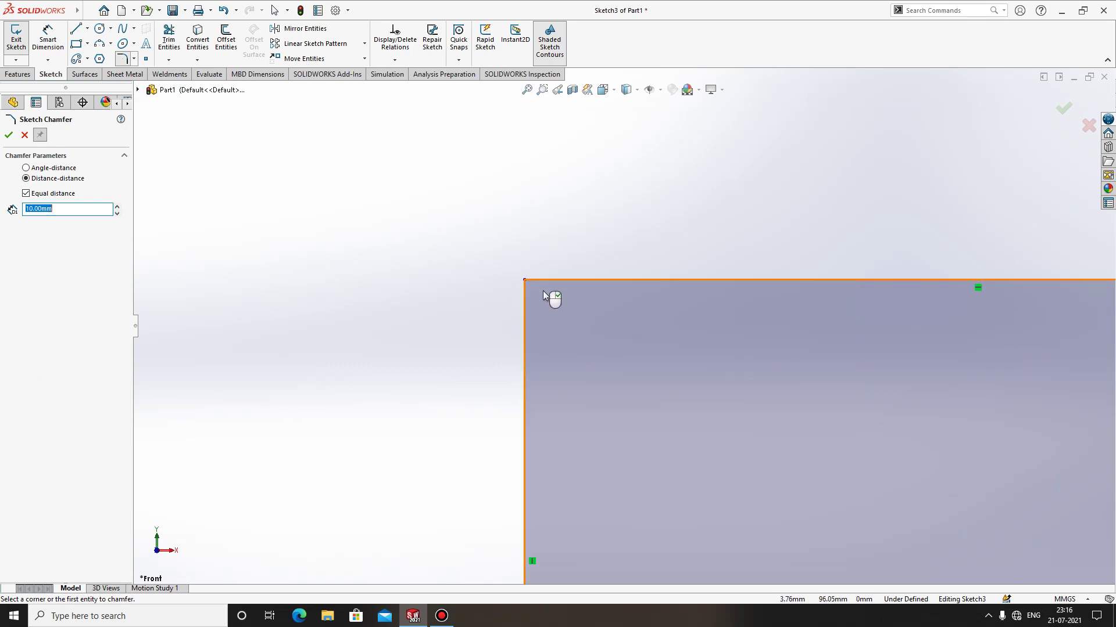
{"action": "left_click", "coordinate": [528, 280]}
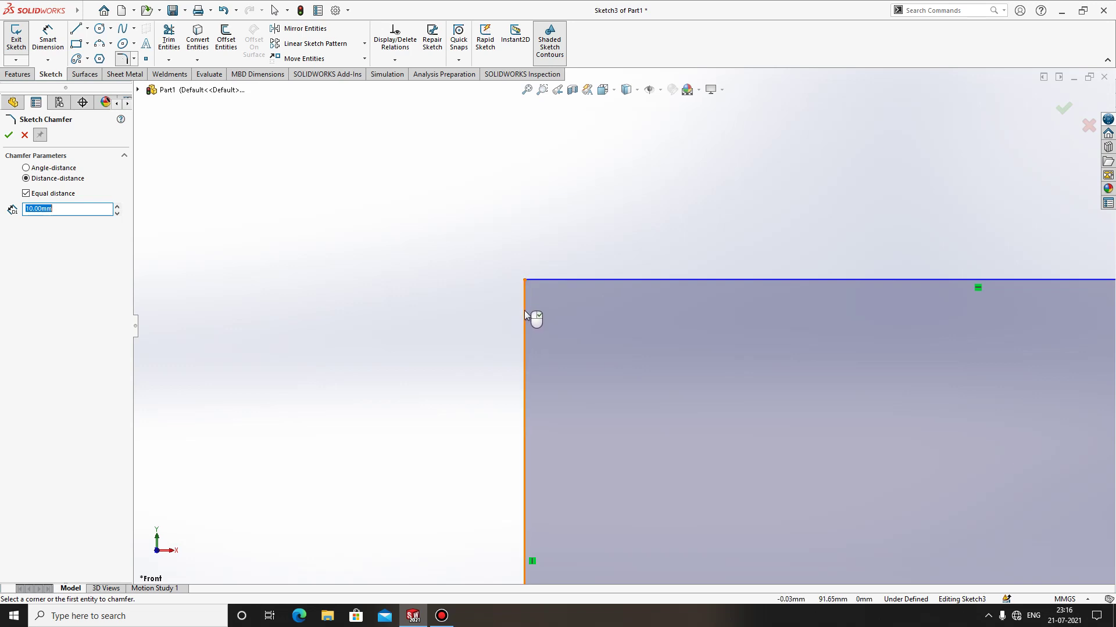
{"action": "left_click", "coordinate": [26, 193]}
{"action": "left_click", "coordinate": [27, 193]}
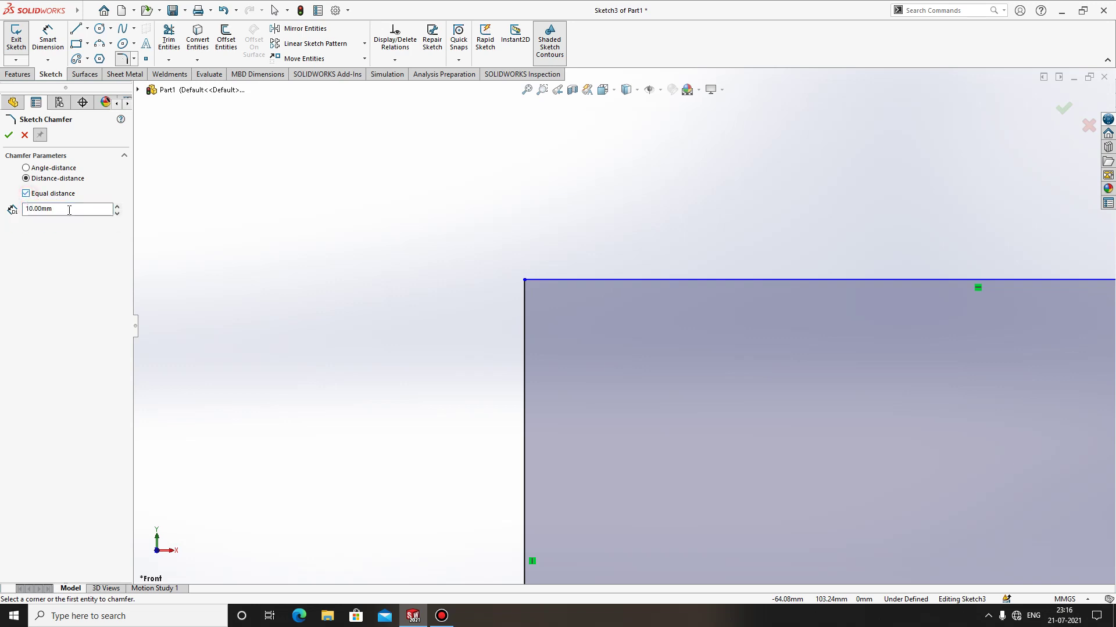
{"action": "left_click", "coordinate": [524, 281]}
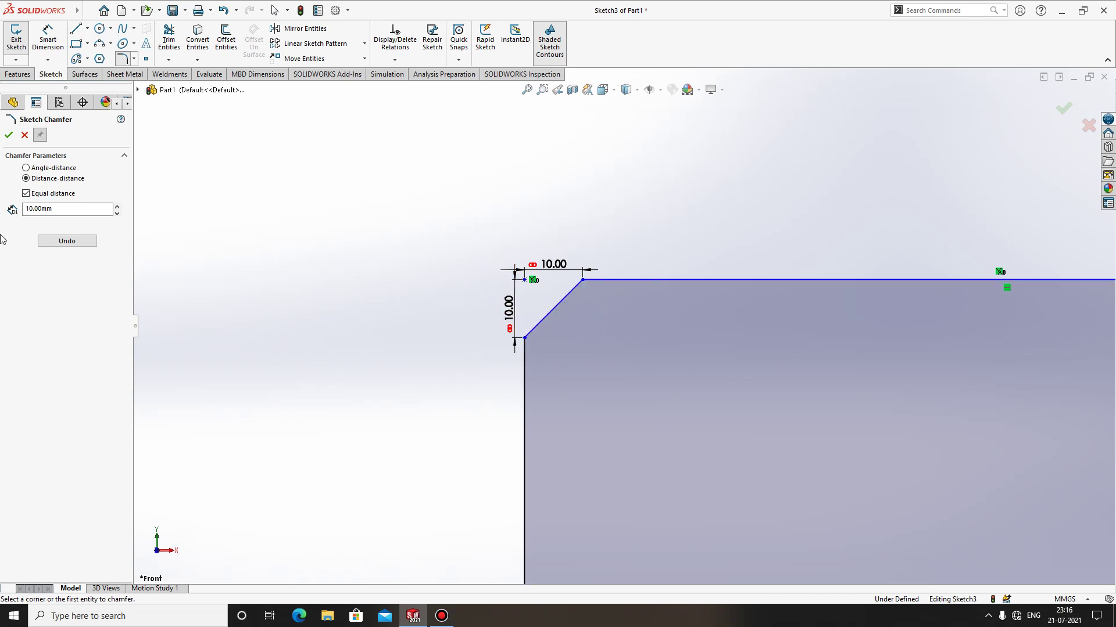
- Switch the chamfer to unequal distances with D2 at 5 mm, undoing the equal chamfer
{"action": "left_click", "coordinate": [26, 193]}
{"action": "left_click", "coordinate": [39, 209]}
{"action": "key", "text": "Tab"}
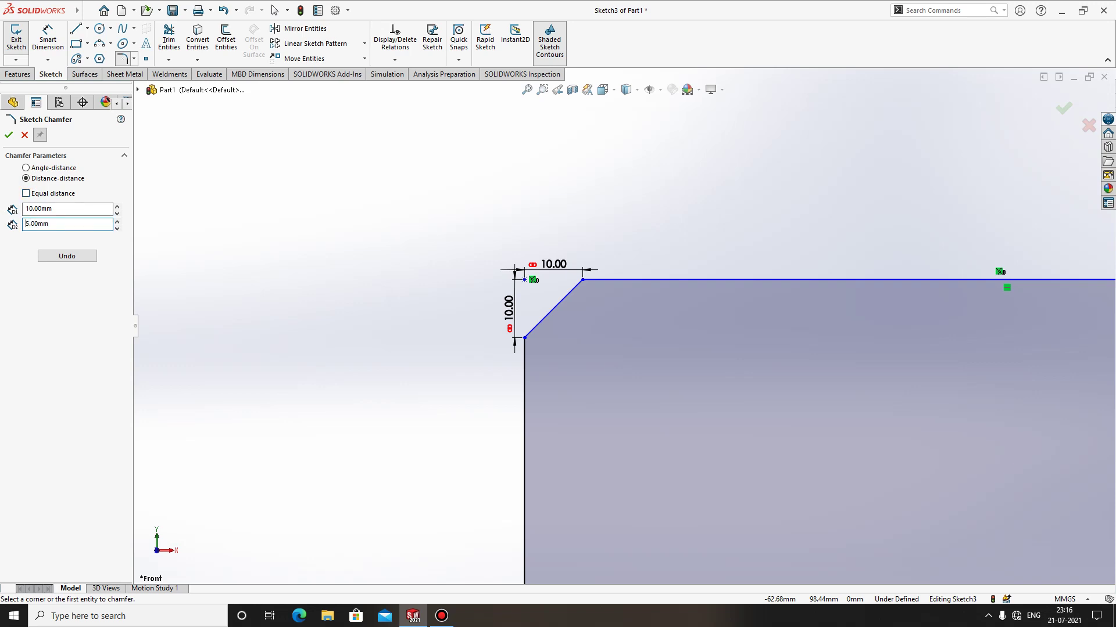
{"action": "left_click", "coordinate": [52, 250]}
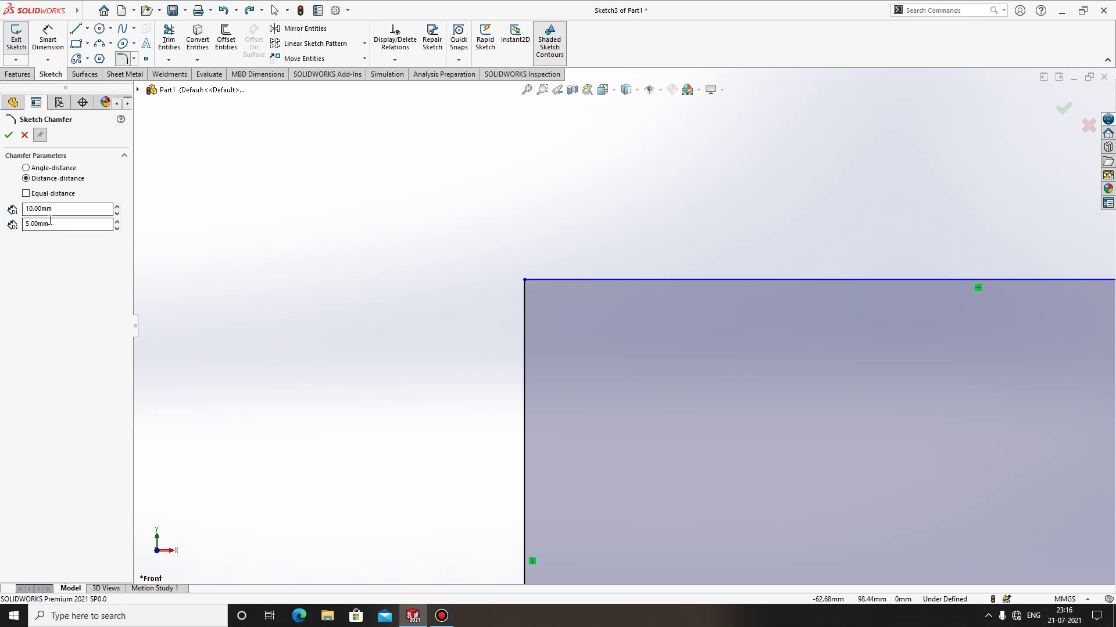
- Chamfer all four rectangle corners 10 mm by 5 mm and finish the chamfer command
{"action": "left_click", "coordinate": [524, 280]}
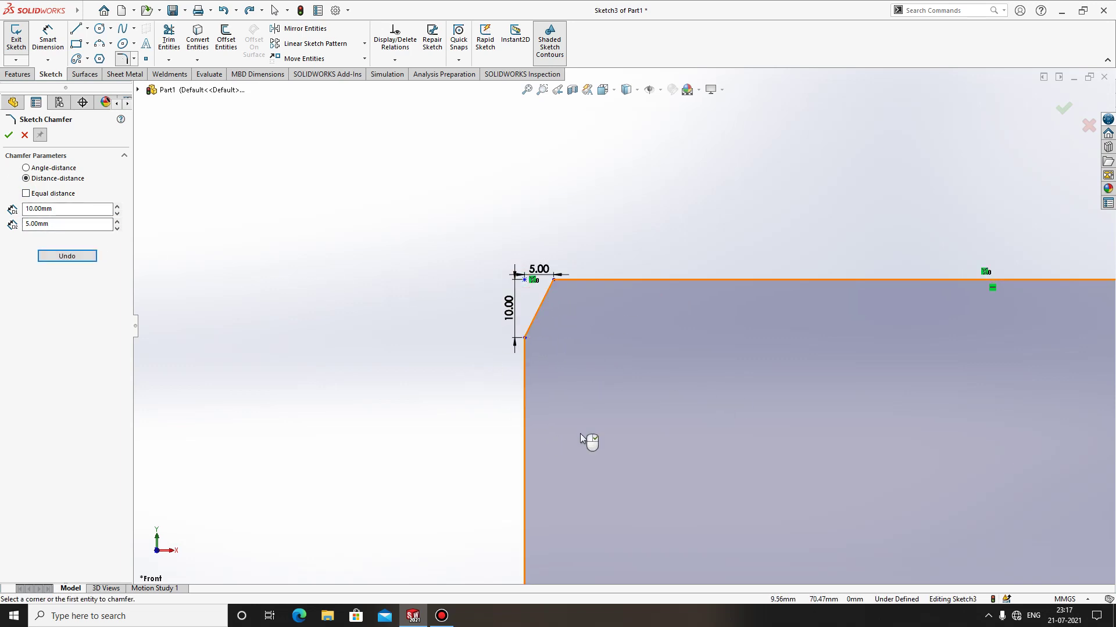
{"action": "scroll", "coordinate": [668, 366], "scroll_direction": "up", "scroll_amount": 3}
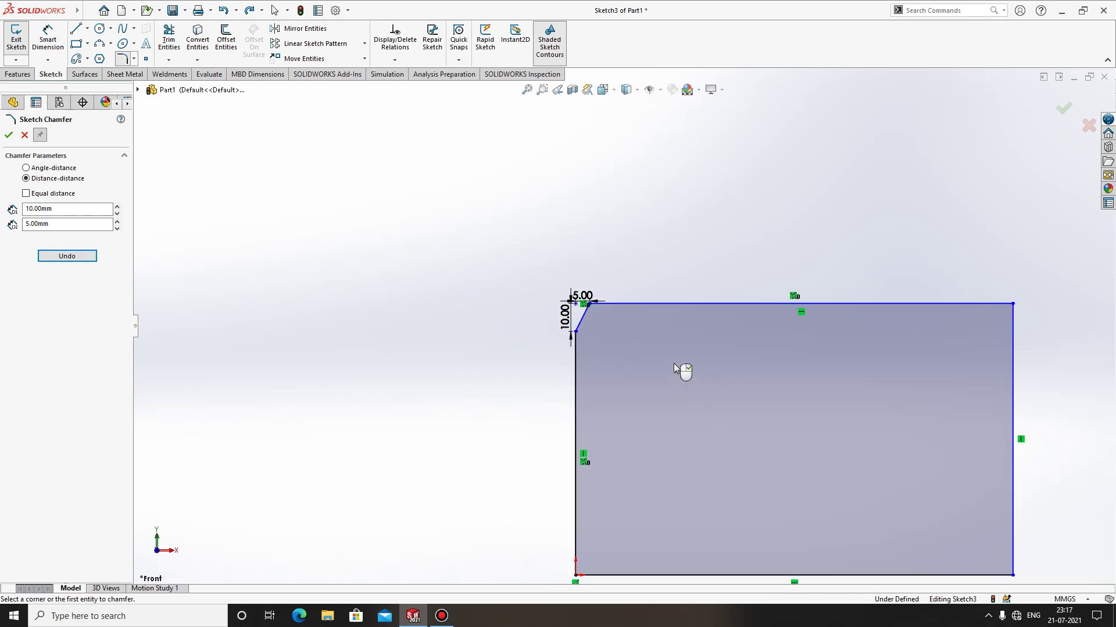
{"action": "scroll", "coordinate": [587, 312], "scroll_direction": "down", "scroll_amount": 2}
{"action": "scroll", "coordinate": [809, 448], "scroll_direction": "up", "scroll_amount": 5}
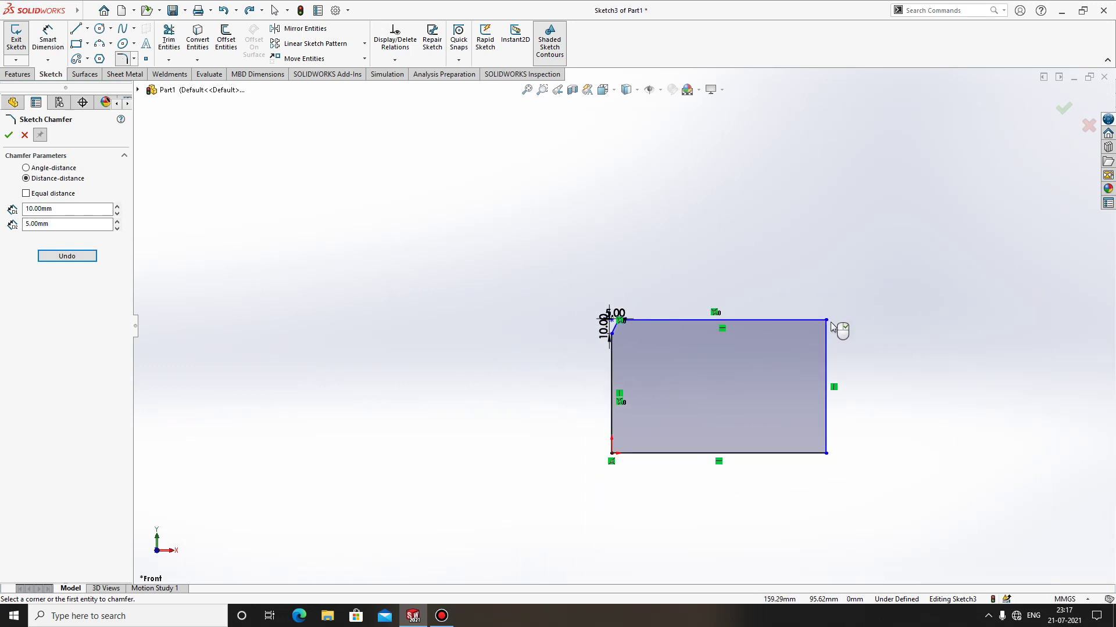
{"action": "left_click", "coordinate": [826, 320]}
{"action": "left_click", "coordinate": [825, 453]}
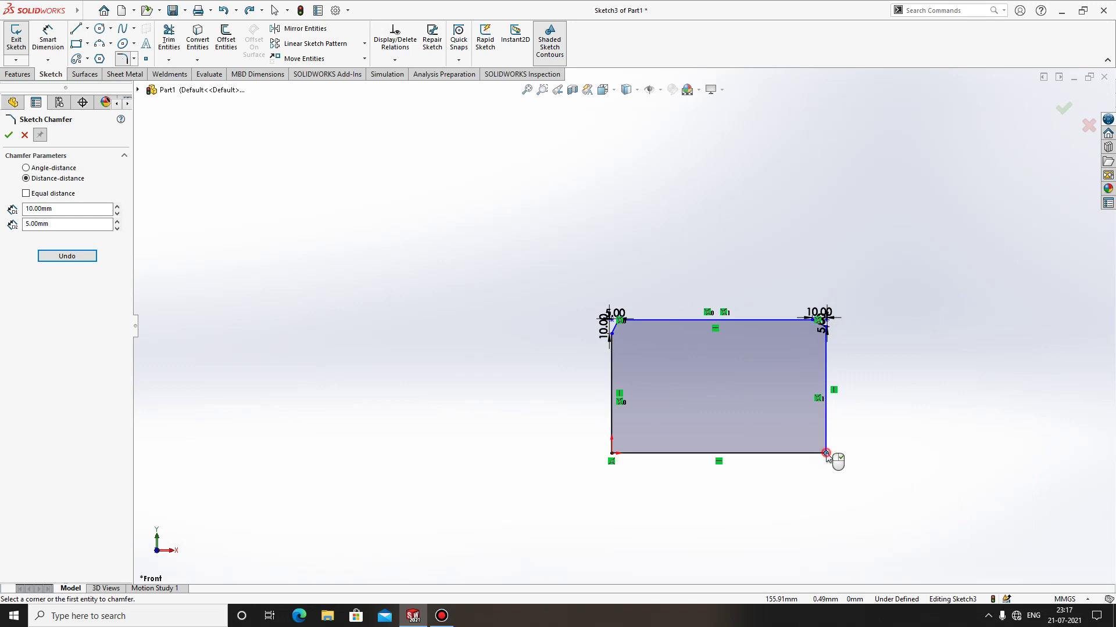
{"action": "left_click", "coordinate": [612, 455]}
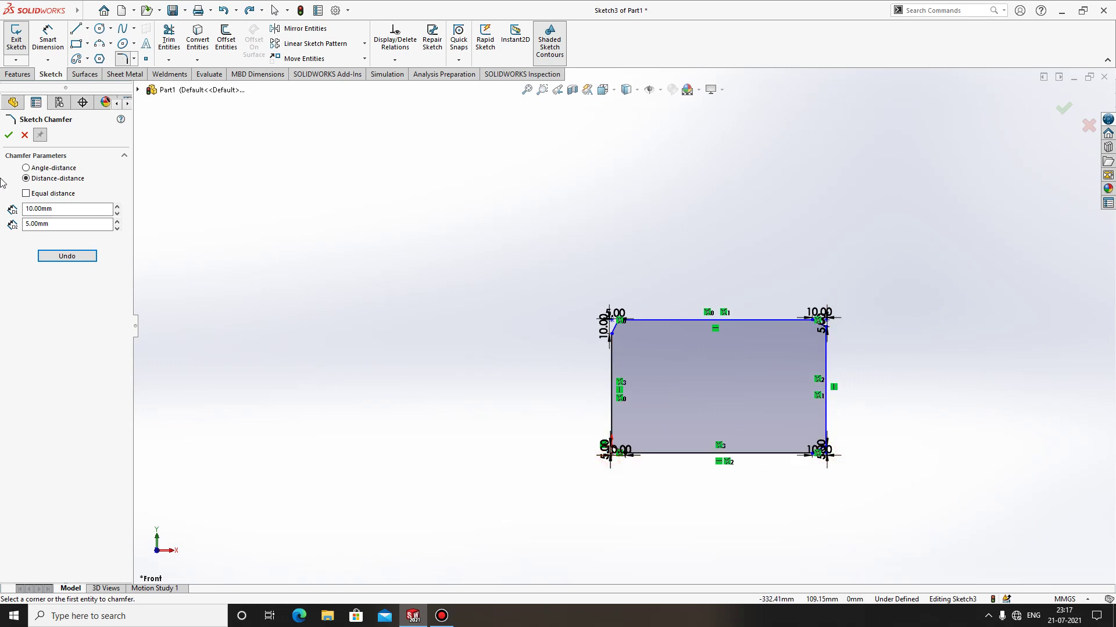
{"action": "left_click", "coordinate": [8, 135]}
{"action": "scroll", "coordinate": [639, 418], "scroll_direction": "down", "scroll_amount": 3}
{"action": "scroll", "coordinate": [627, 482], "scroll_direction": "down", "scroll_amount": 3}
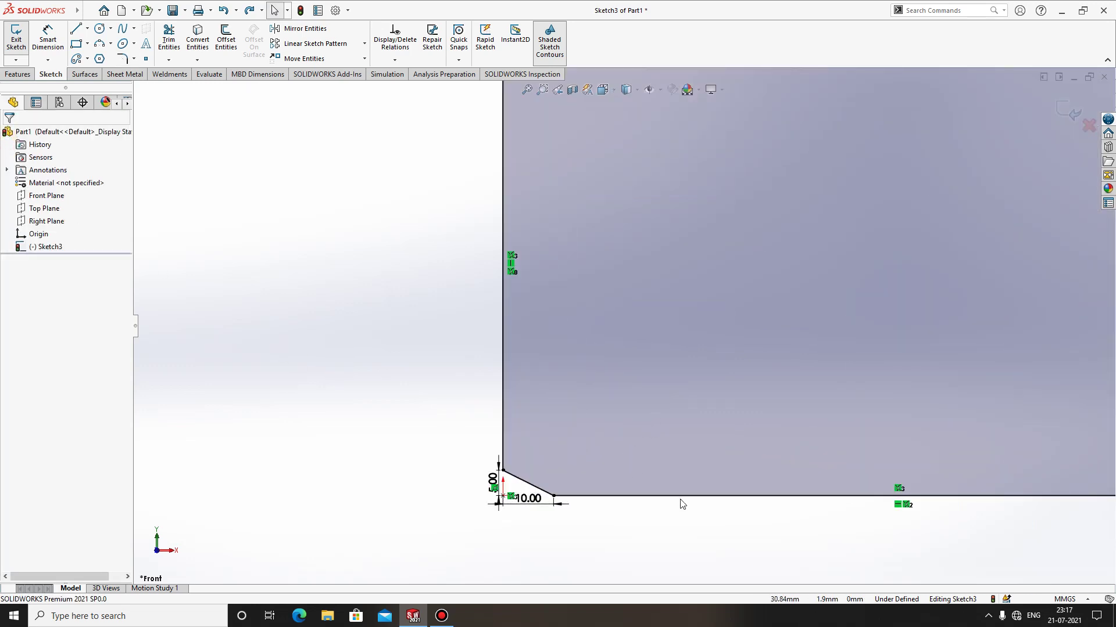
{"action": "scroll", "coordinate": [756, 505], "scroll_direction": "up", "scroll_amount": 4}
- Delete the entire chamfered rectangle, leaving Sketch3 empty, then bring up the Bandicam window
{"action": "left_click_drag", "start_coordinate": [1050, 550], "coordinate": [354, 94]}
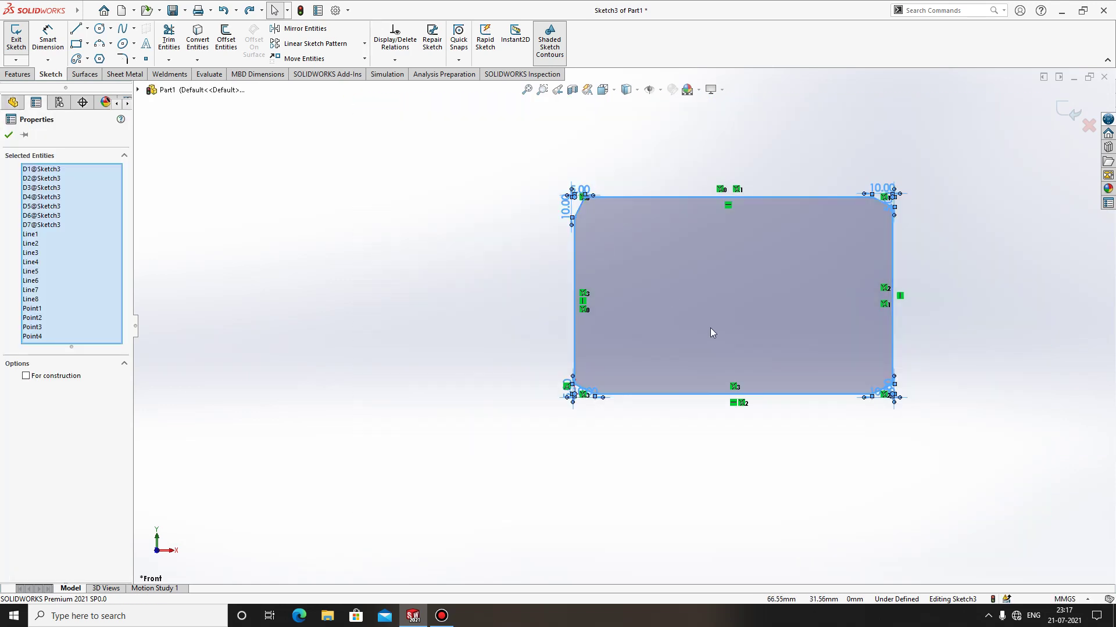
{"action": "key", "text": "Delete"}
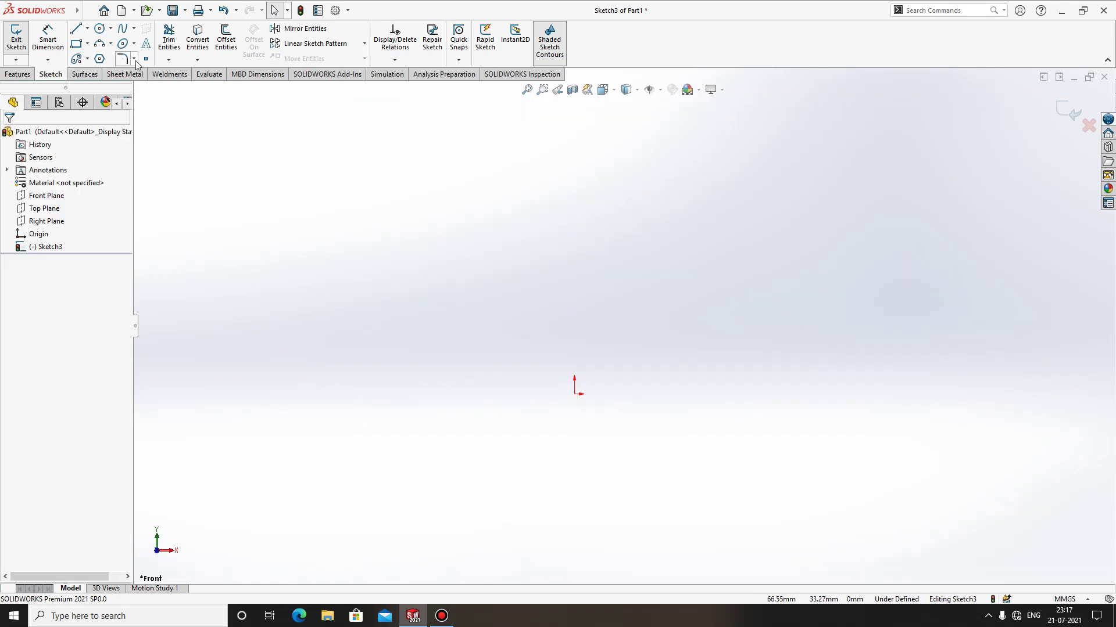
{"action": "left_click", "coordinate": [134, 60]}
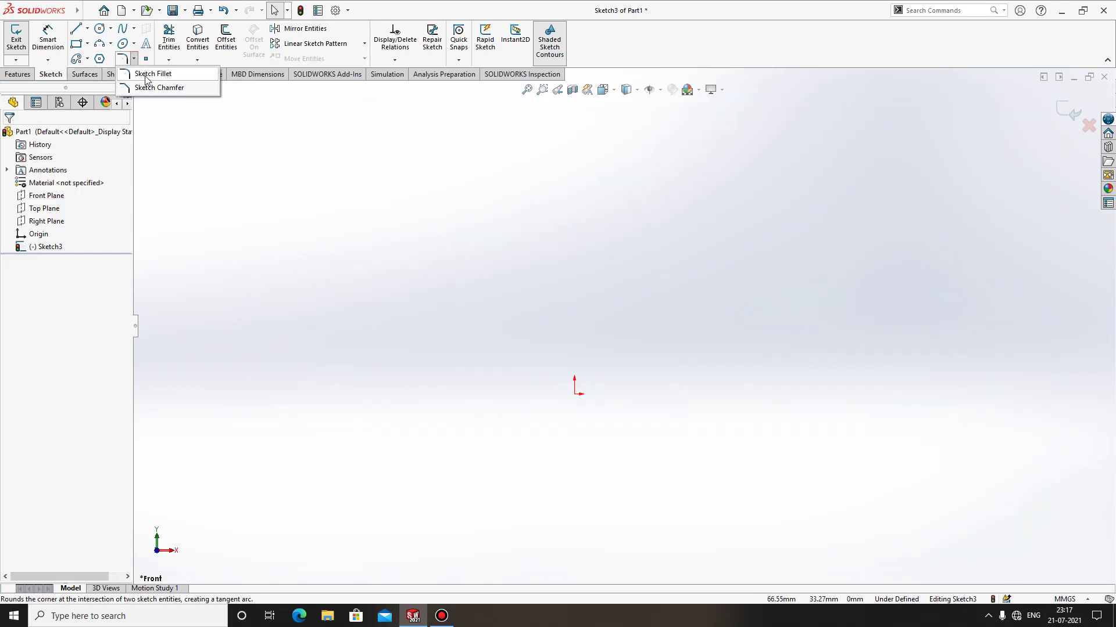
{"action": "left_click", "coordinate": [284, 149]}
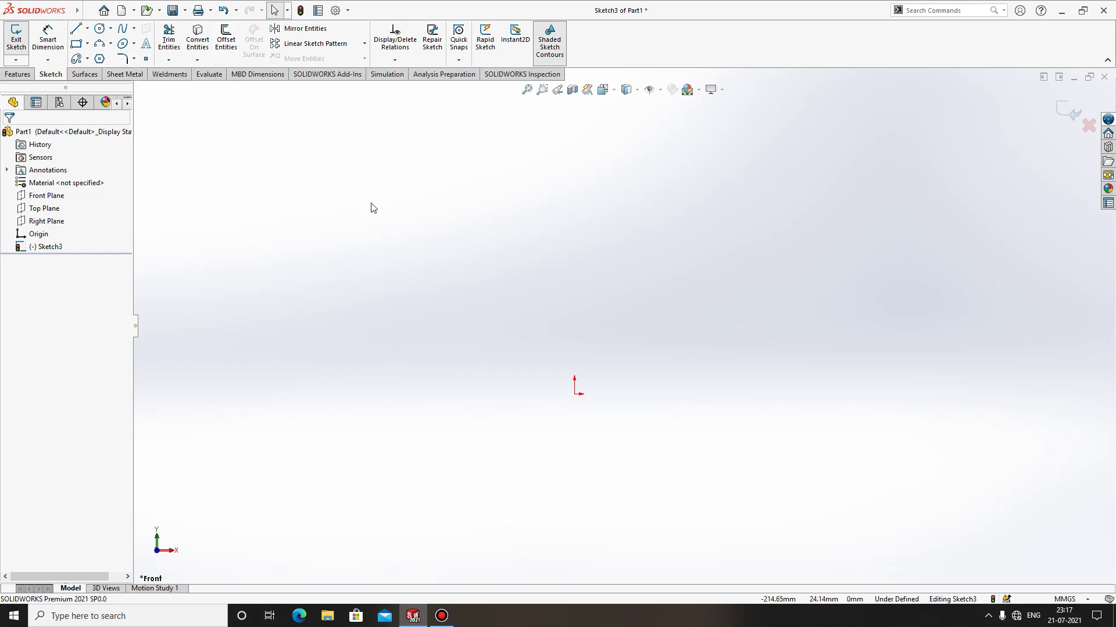
{"action": "left_click", "coordinate": [442, 616]}
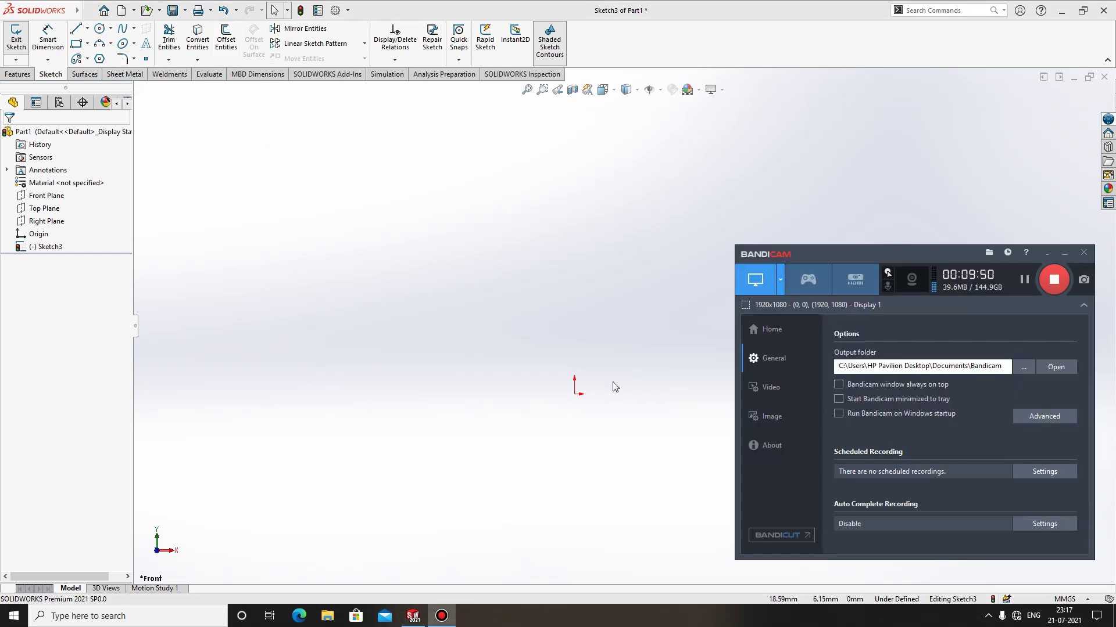